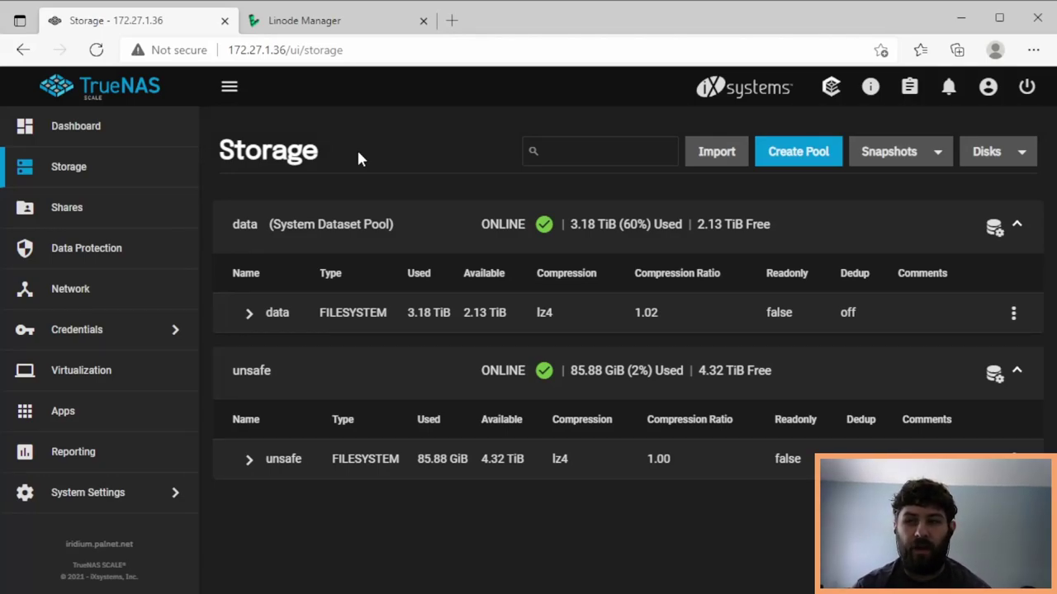
- Switch between the TrueNAS Storage tab and Linode Cloud Manager, ending on Linode Cloud Manager
{"action": "left_click", "coordinate": [301, 25]}
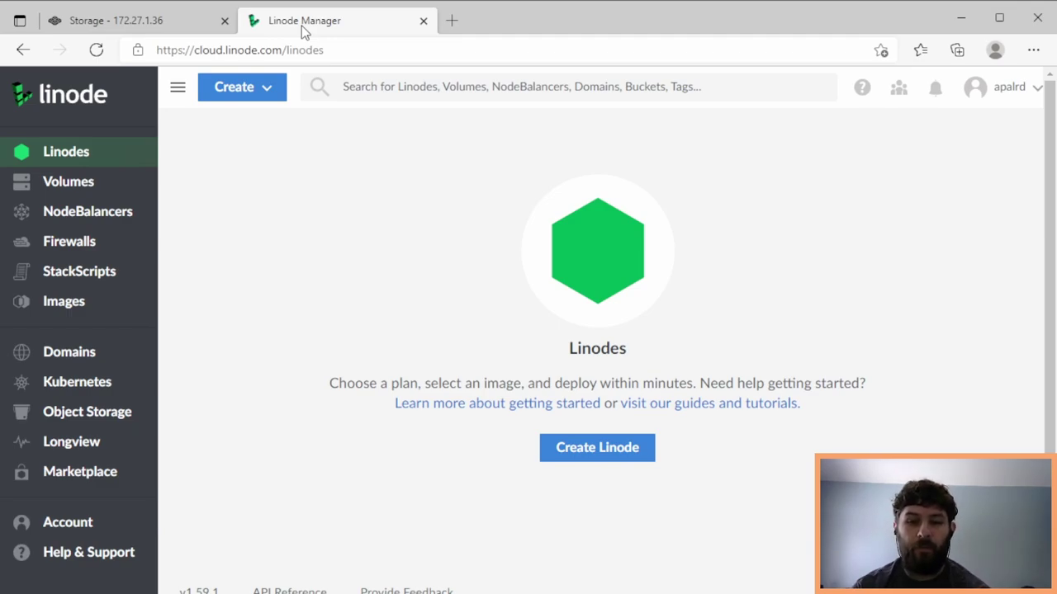
{"action": "left_click", "coordinate": [174, 24]}
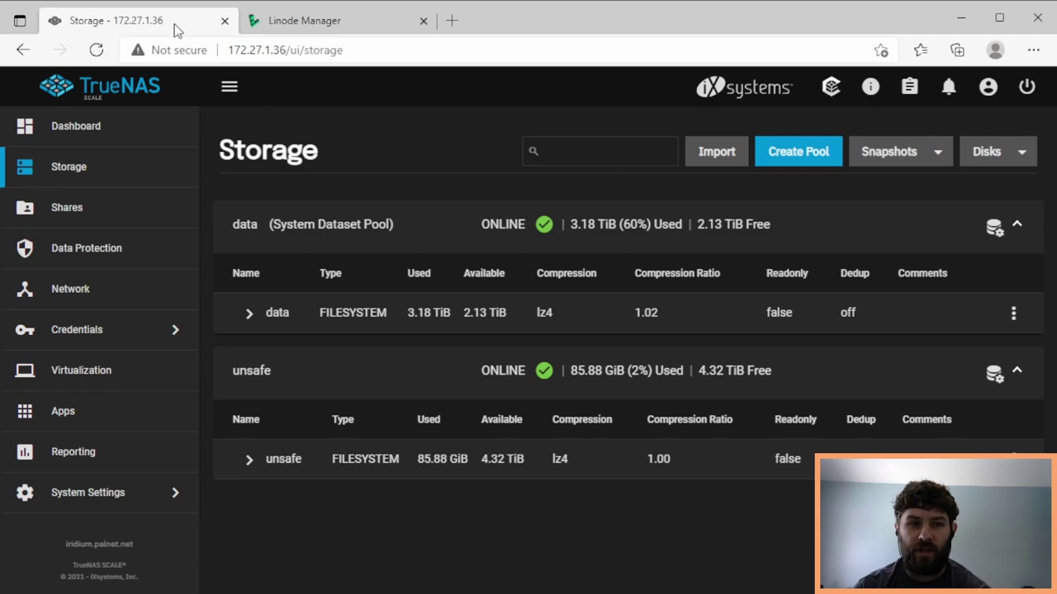
{"action": "left_click", "coordinate": [314, 24]}
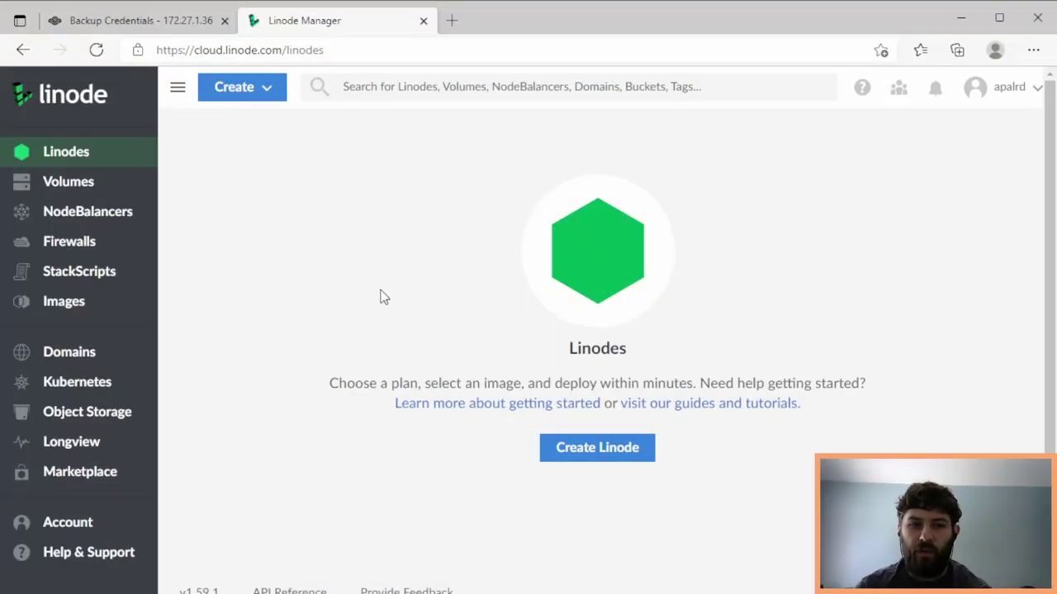
- Create an Object Storage bucket labelled apalrd-test in the Newark, NJ region
{"action": "left_click", "coordinate": [118, 417]}
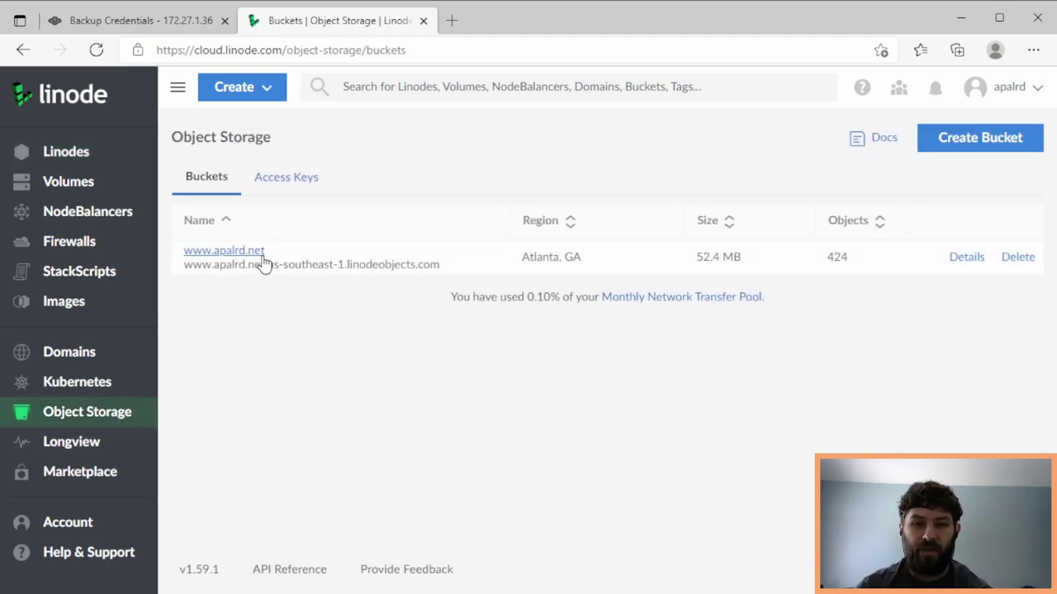
{"action": "left_click", "coordinate": [944, 142]}
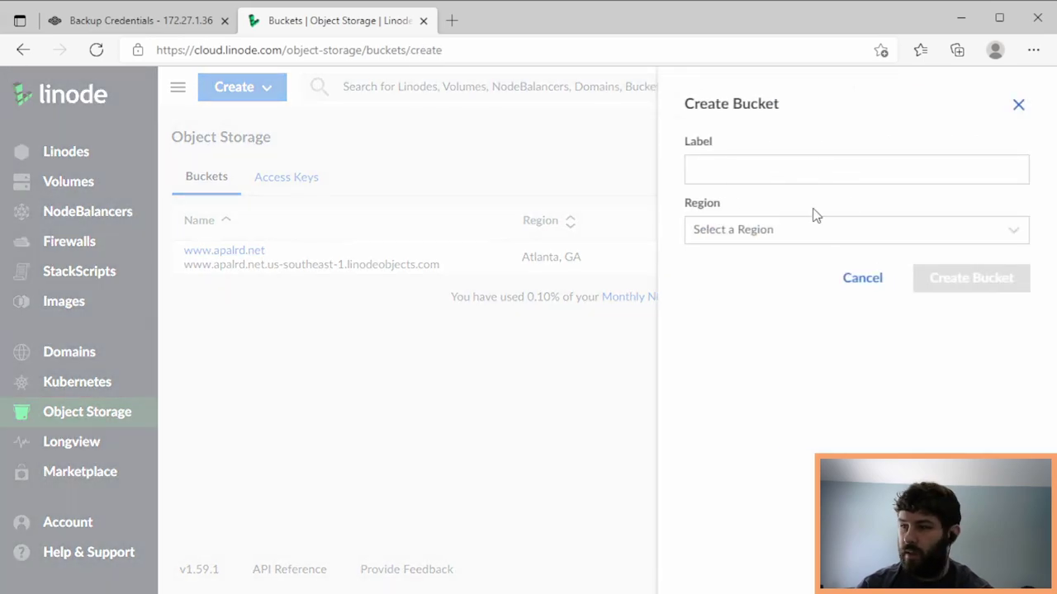
{"action": "left_click", "coordinate": [788, 162]}
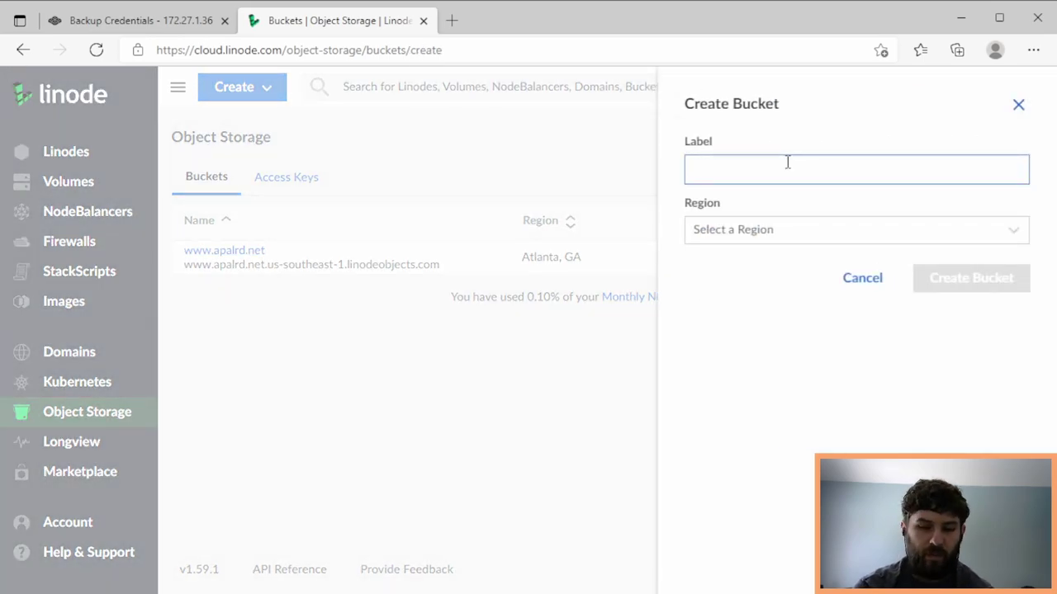
{"action": "type", "text": "apalrd-"}
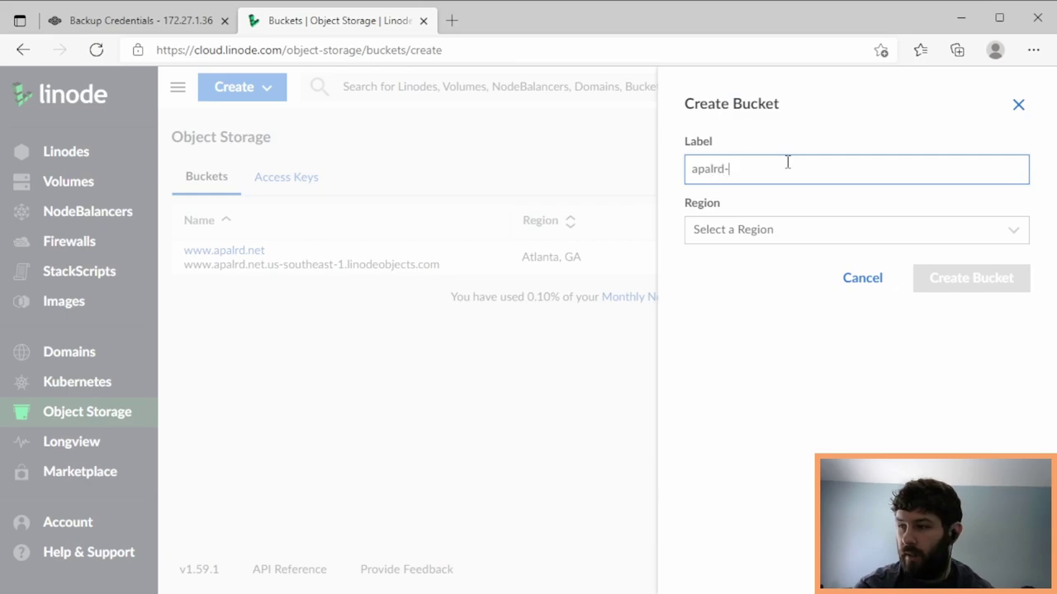
{"action": "type", "text": "test"}
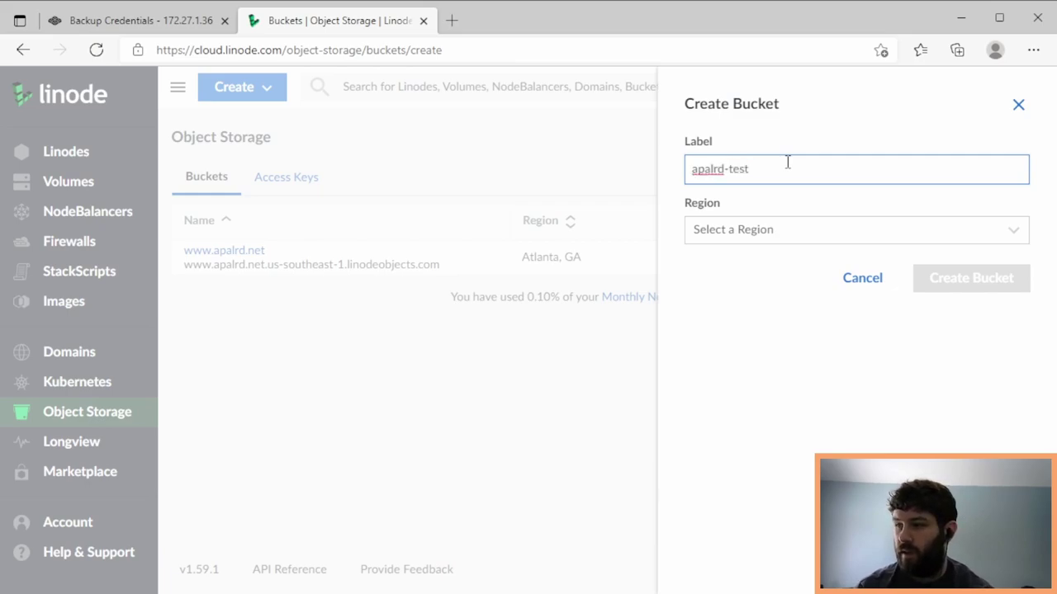
{"action": "left_click", "coordinate": [789, 230]}
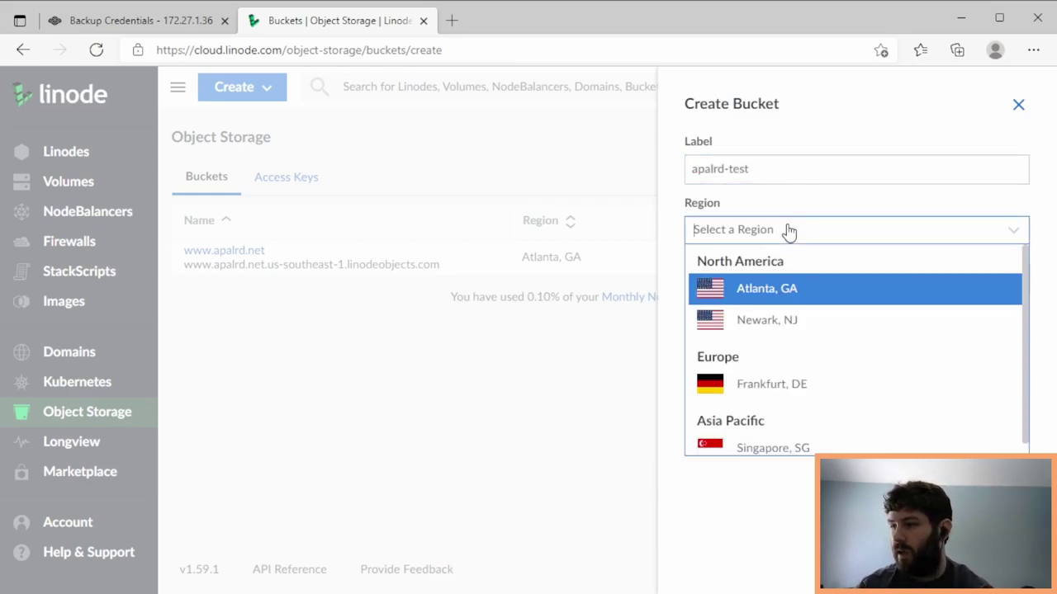
{"action": "left_click", "coordinate": [809, 319]}
{"action": "left_click", "coordinate": [984, 280]}
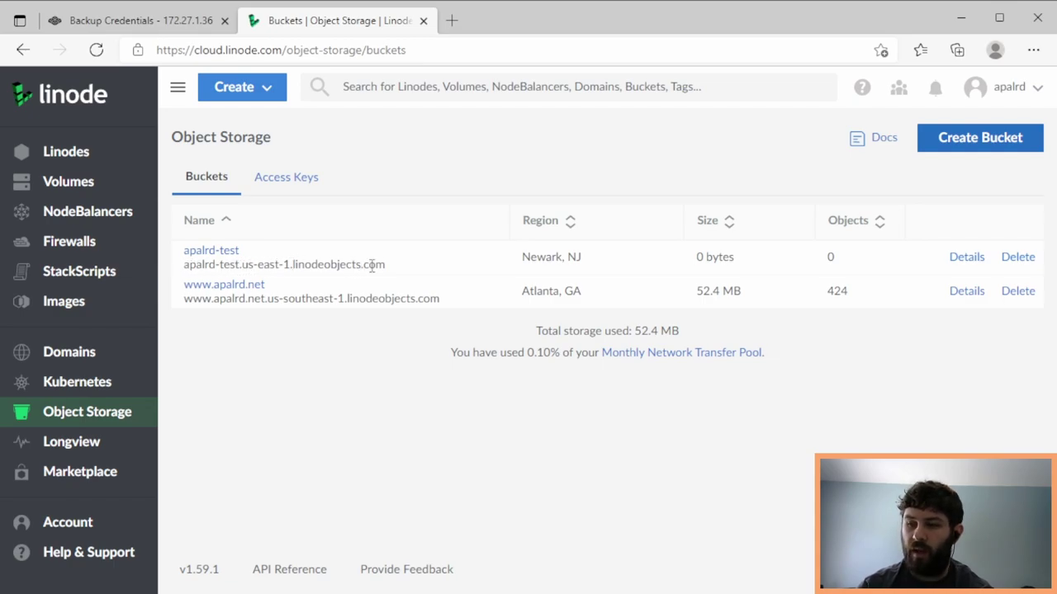
- Highlight the us-east-1 and us-southeast-1 endpoint hostnames in the bucket list
{"action": "left_click_drag", "start_coordinate": [385, 268], "coordinate": [241, 267]}
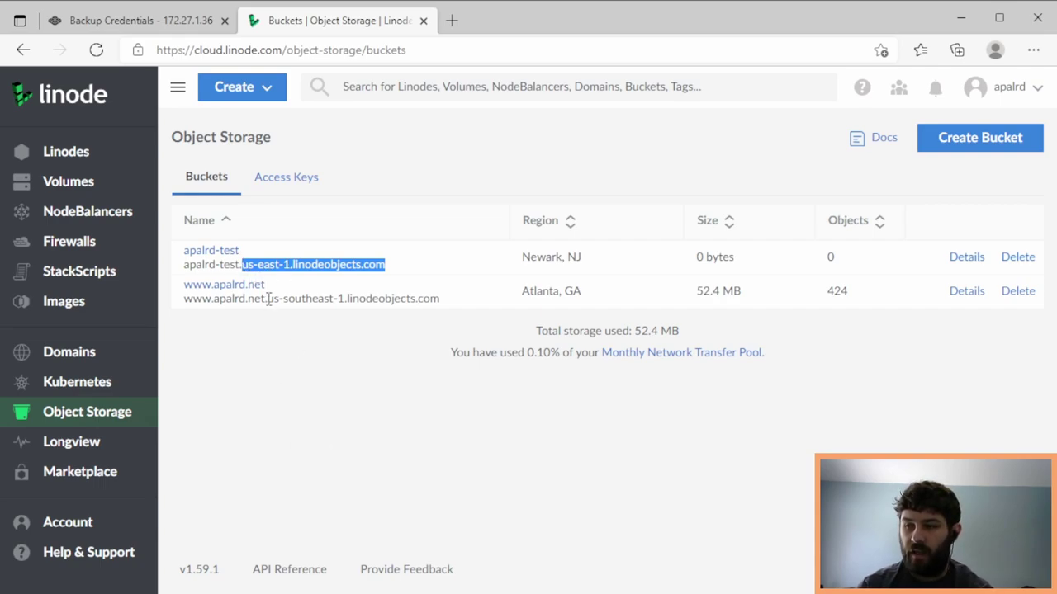
{"action": "left_click_drag", "start_coordinate": [268, 299], "coordinate": [435, 299]}
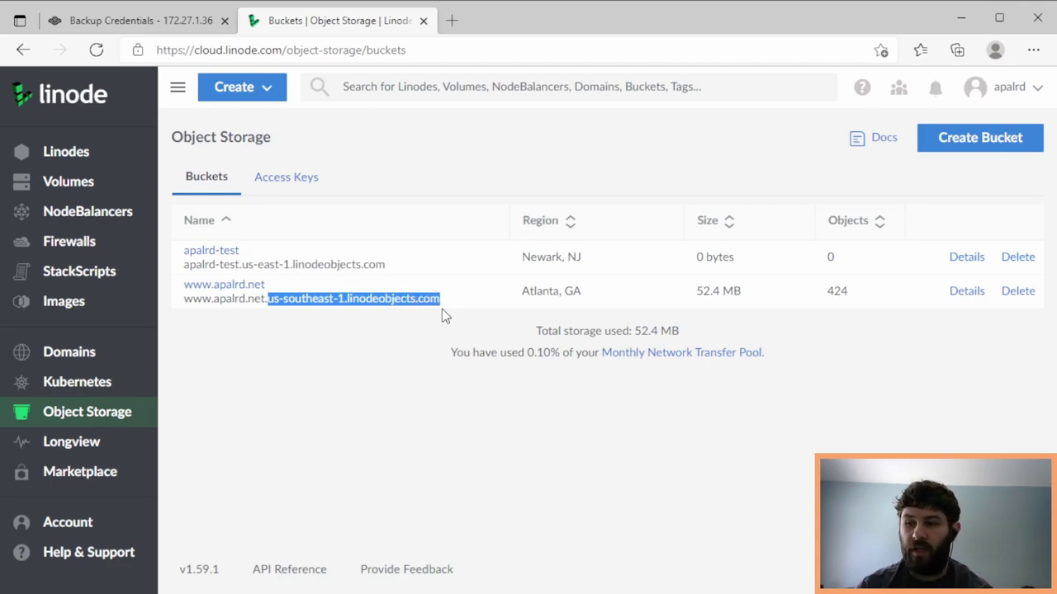
{"action": "left_click", "coordinate": [321, 413]}
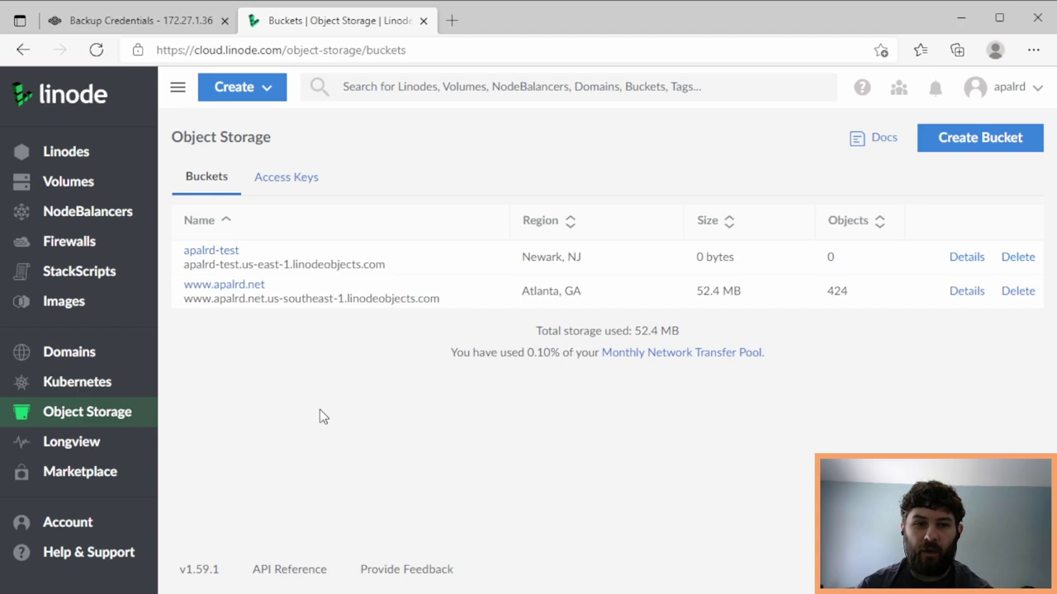
- Create a limited access key named truenas with Read/Write access to apalrd-test
{"action": "left_click", "coordinate": [281, 188]}
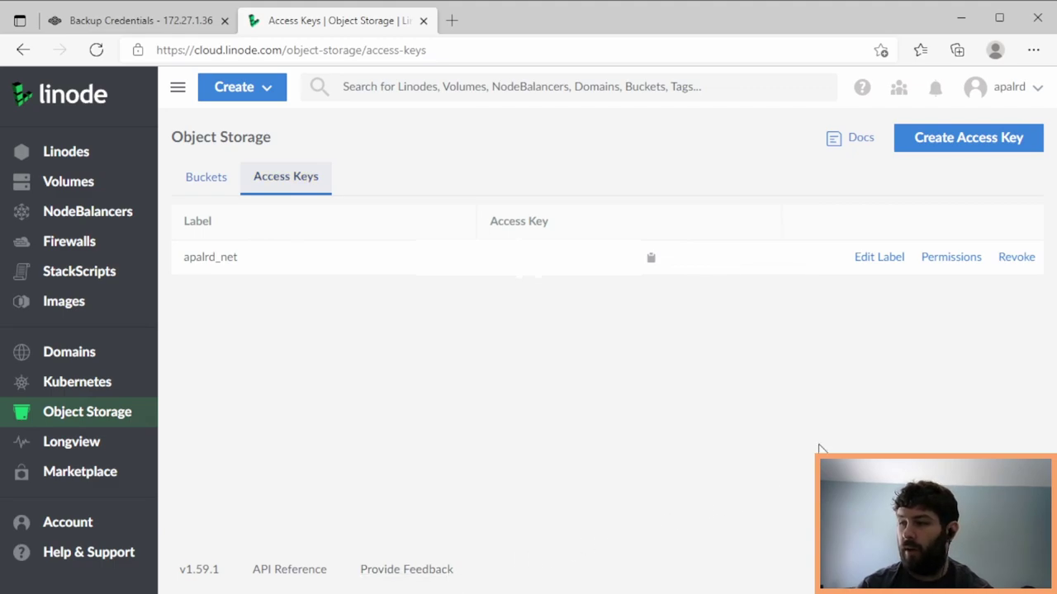
{"action": "left_click", "coordinate": [953, 140]}
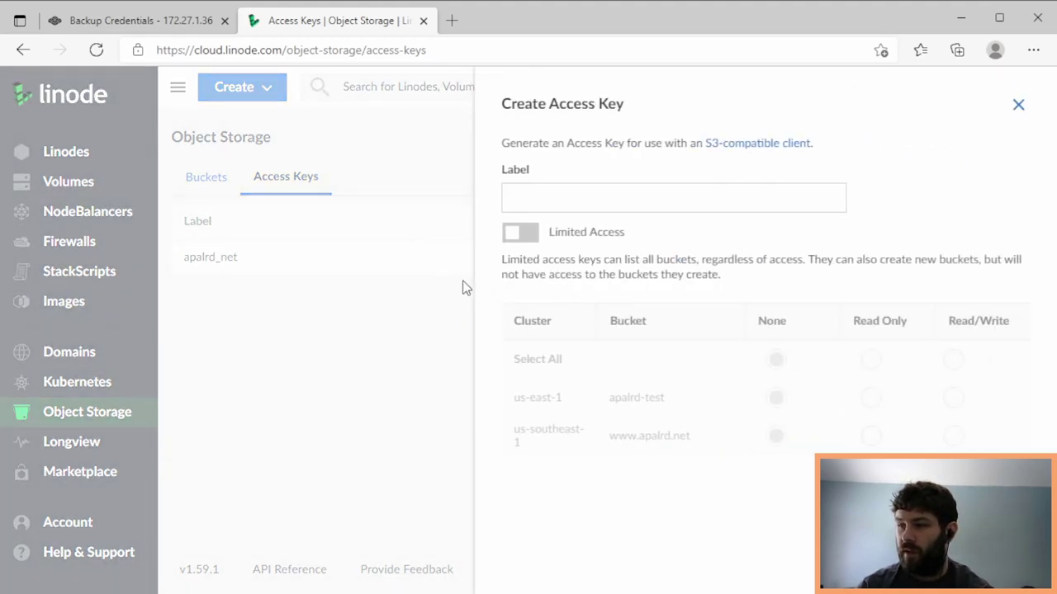
{"action": "left_click", "coordinate": [534, 198]}
{"action": "type", "text": "tru"}
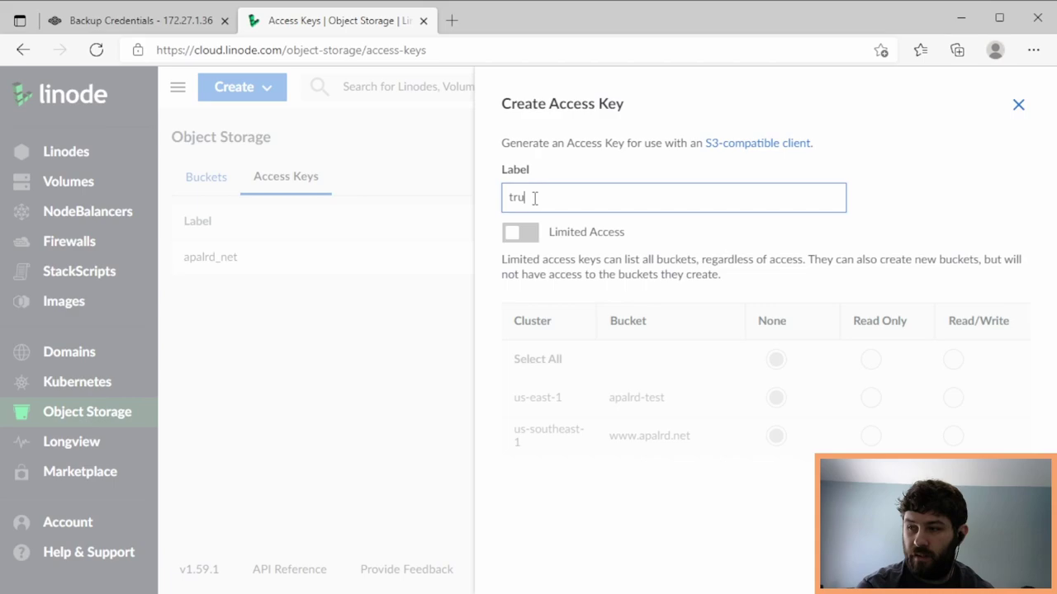
{"action": "type", "text": "enas"}
{"action": "left_click", "coordinate": [532, 233]}
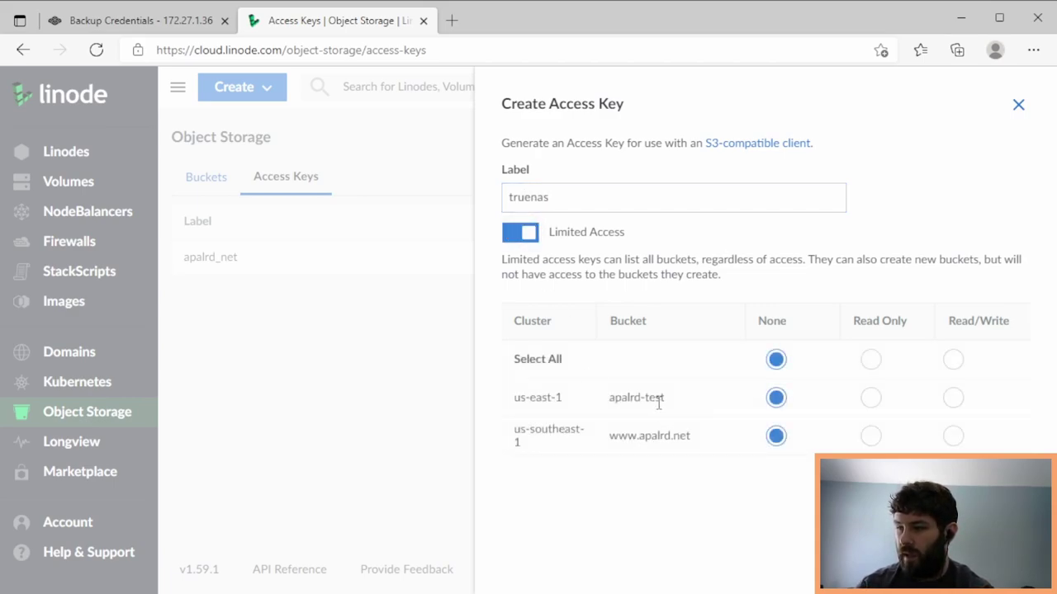
{"action": "left_click", "coordinate": [953, 398]}
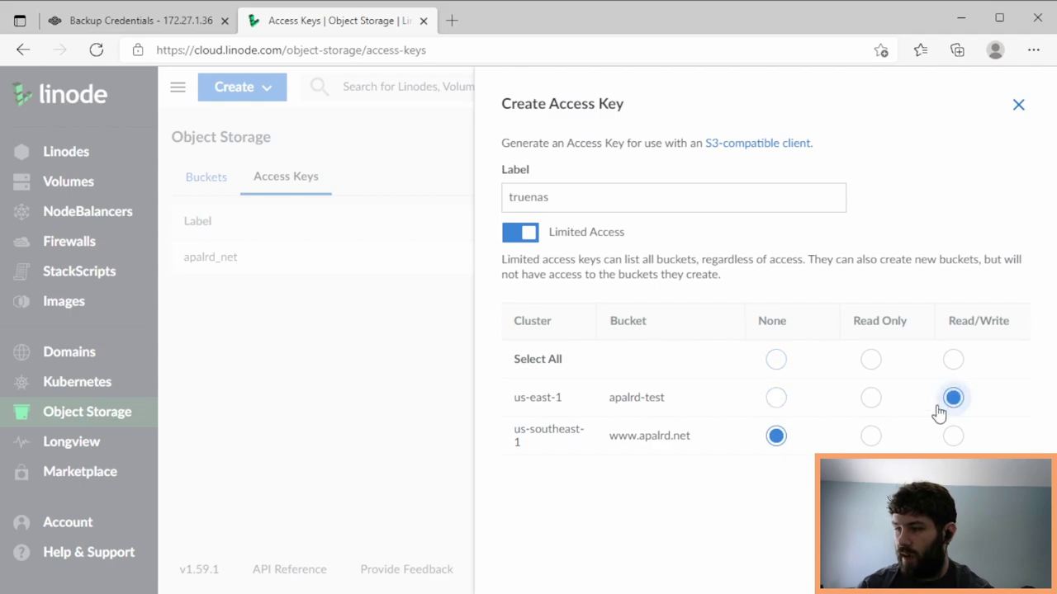
{"action": "left_click_drag", "start_coordinate": [609, 397], "coordinate": [669, 396]}
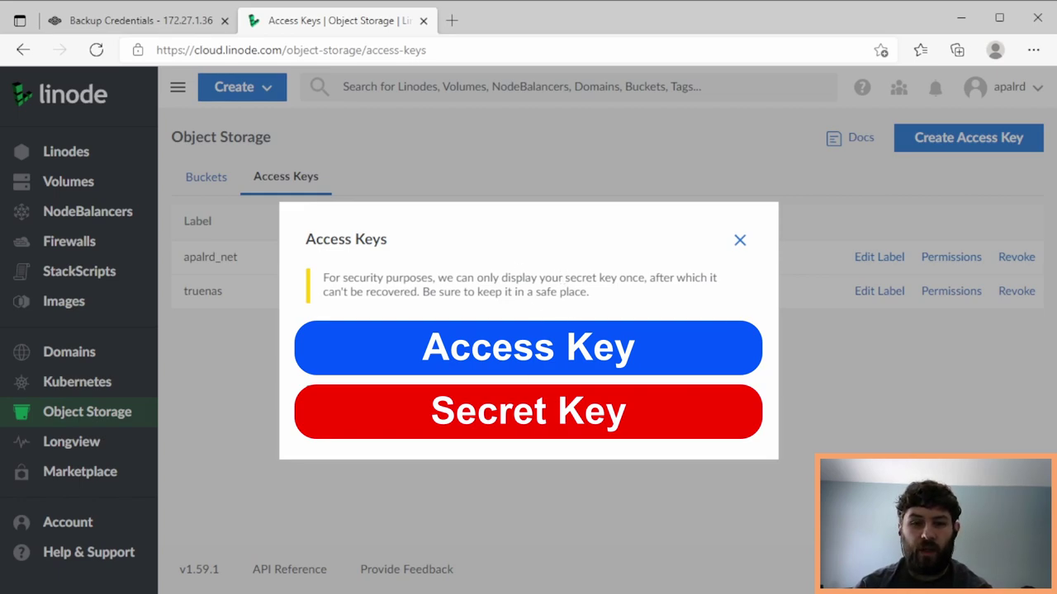
- Go to Backup Credentials and start a new cloud credential named Linode
{"action": "left_click", "coordinate": [146, 24]}
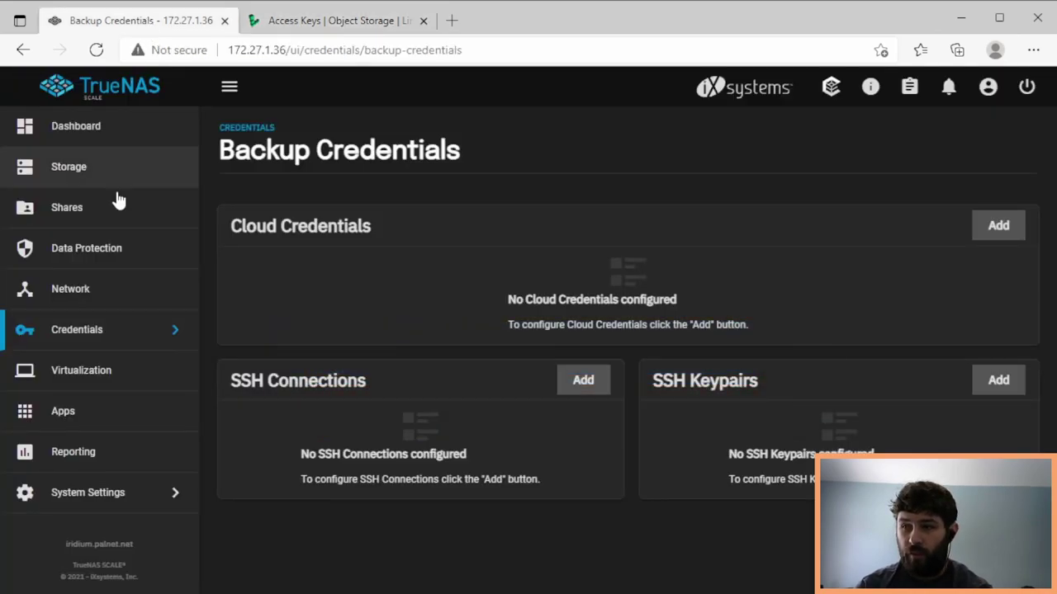
{"action": "left_click", "coordinate": [99, 334]}
{"action": "left_click", "coordinate": [278, 246]}
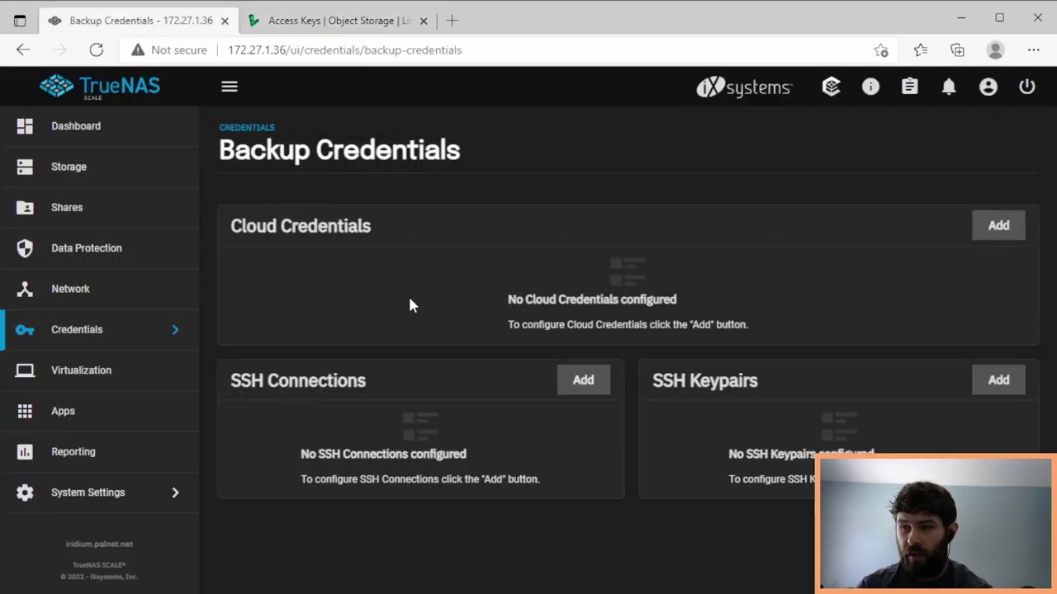
{"action": "left_click", "coordinate": [1001, 231]}
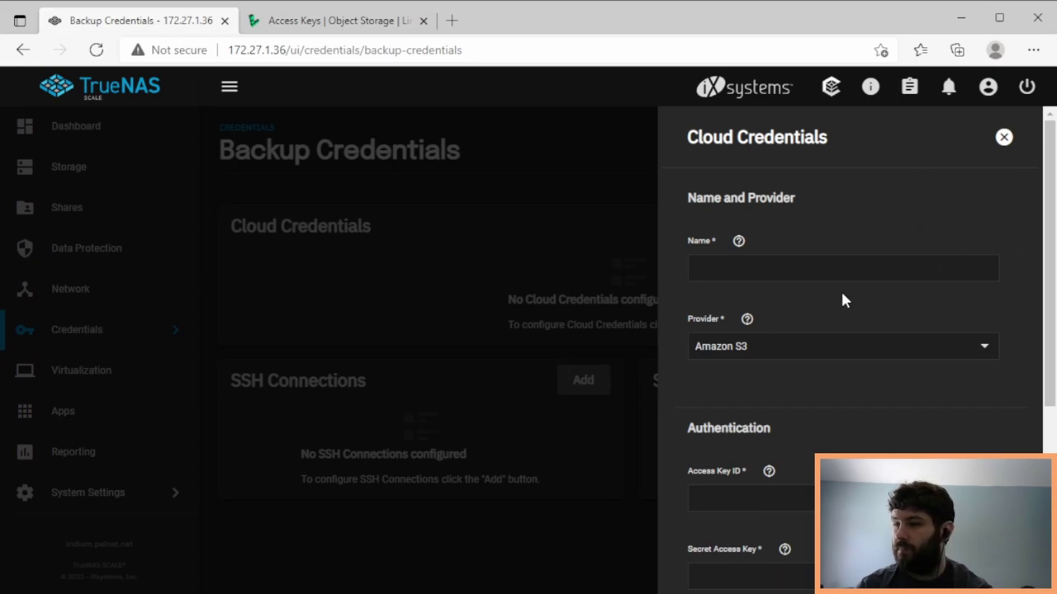
{"action": "left_click", "coordinate": [837, 267]}
{"action": "type", "text": "L"}
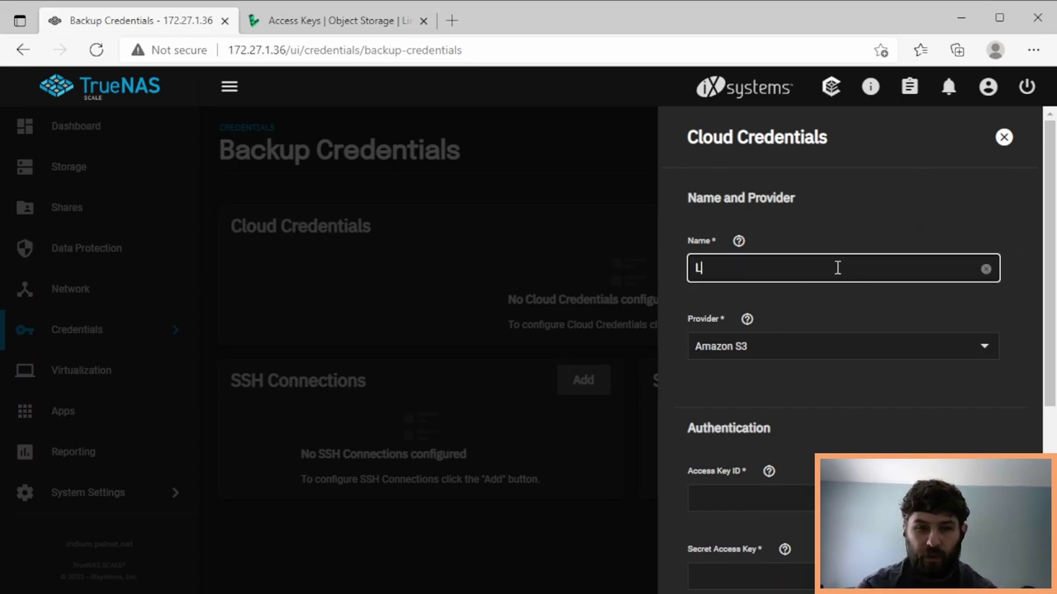
{"action": "type", "text": "inode"}
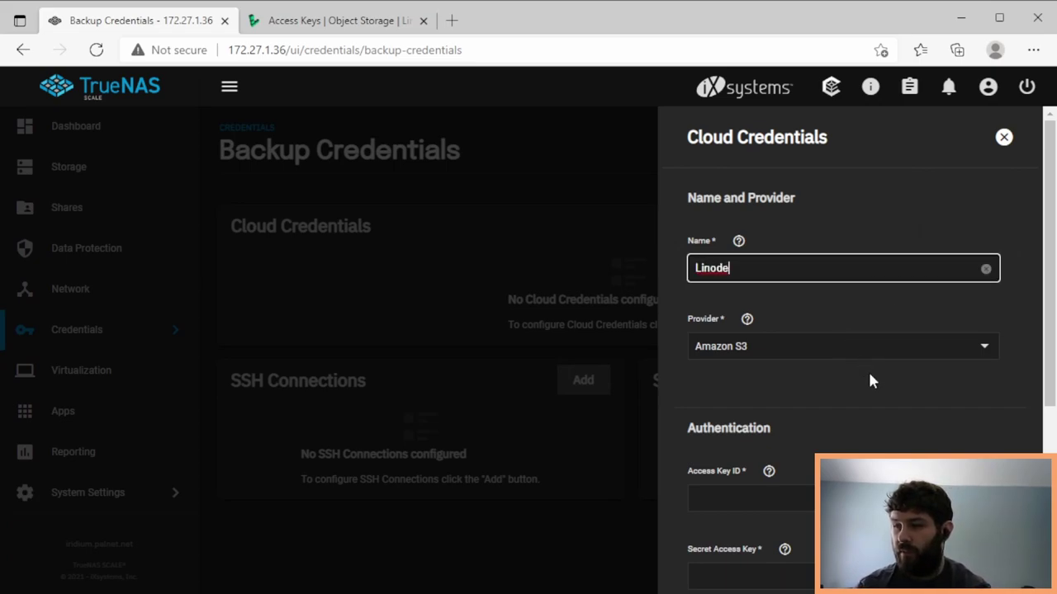
{"action": "left_click", "coordinate": [872, 376]}
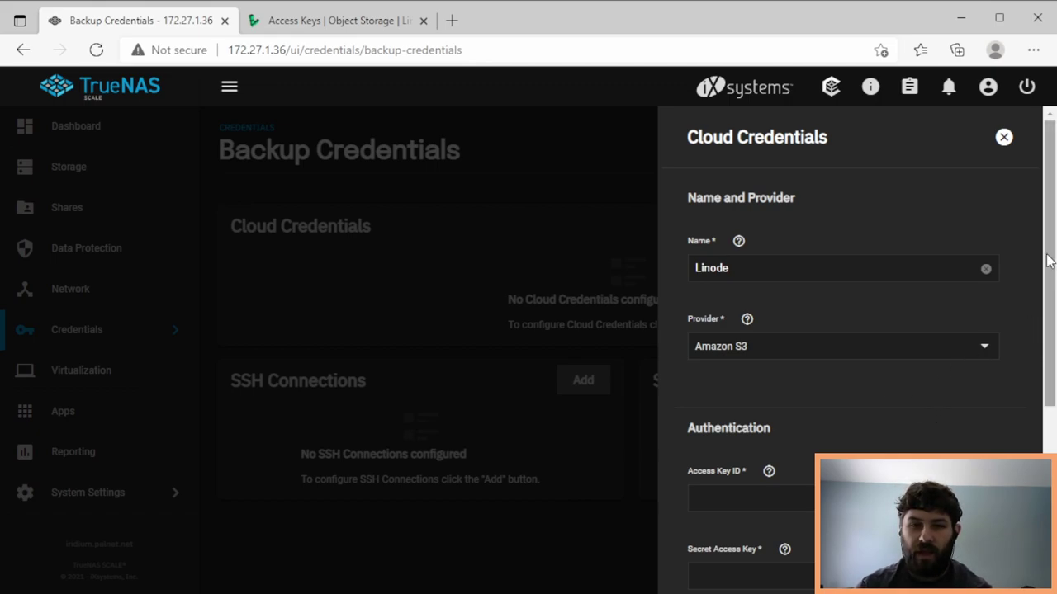
{"action": "scroll", "coordinate": [858, 371], "scroll_direction": "down", "scroll_amount": 3}
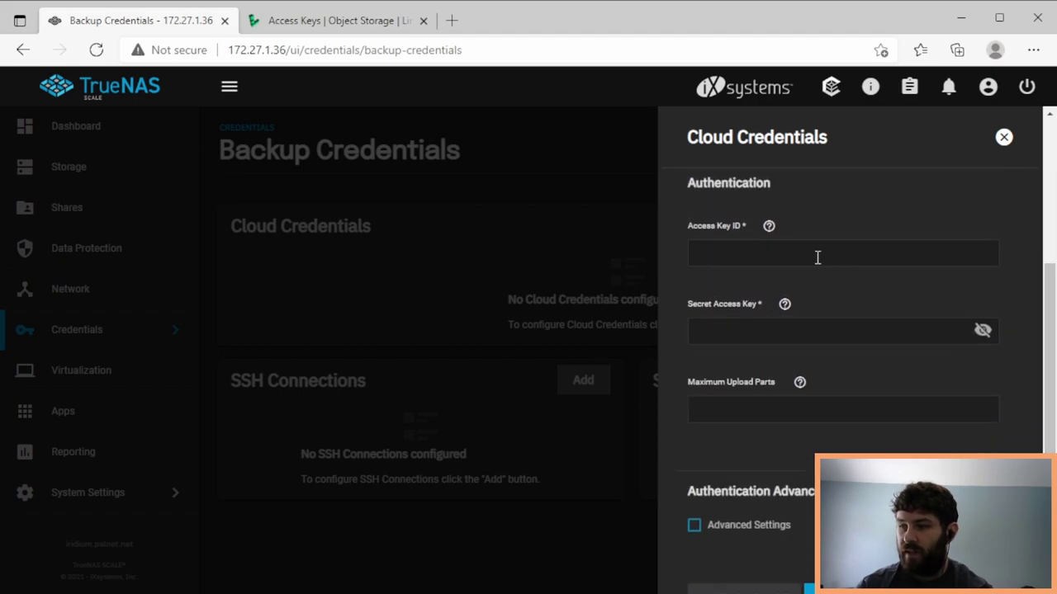
- Copy the Linode access key into the credential's Access Key ID field
{"action": "left_click", "coordinate": [314, 21]}
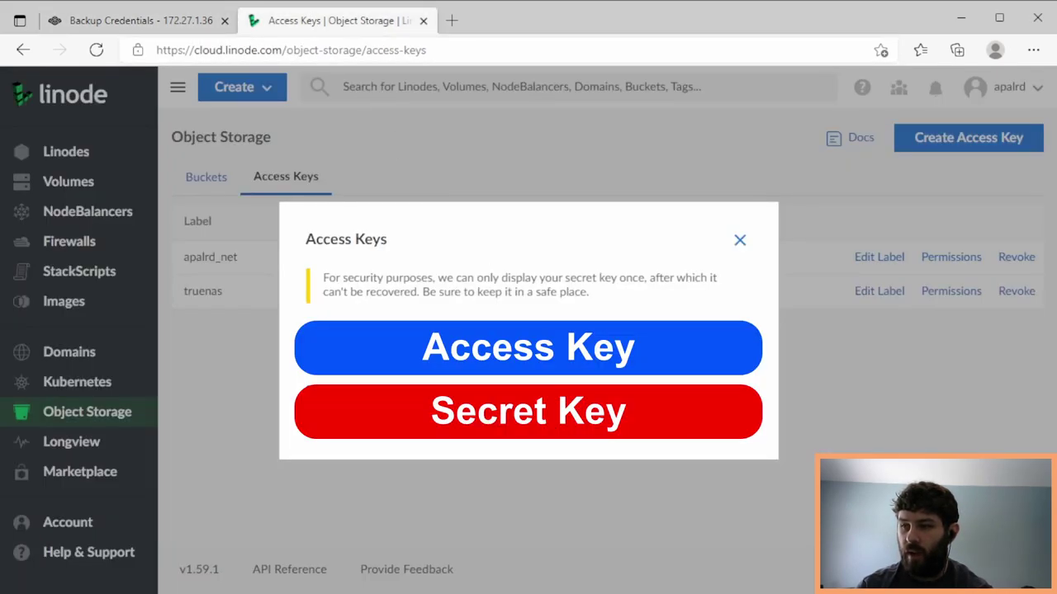
{"action": "left_click", "coordinate": [745, 370]}
{"action": "left_click", "coordinate": [185, 25]}
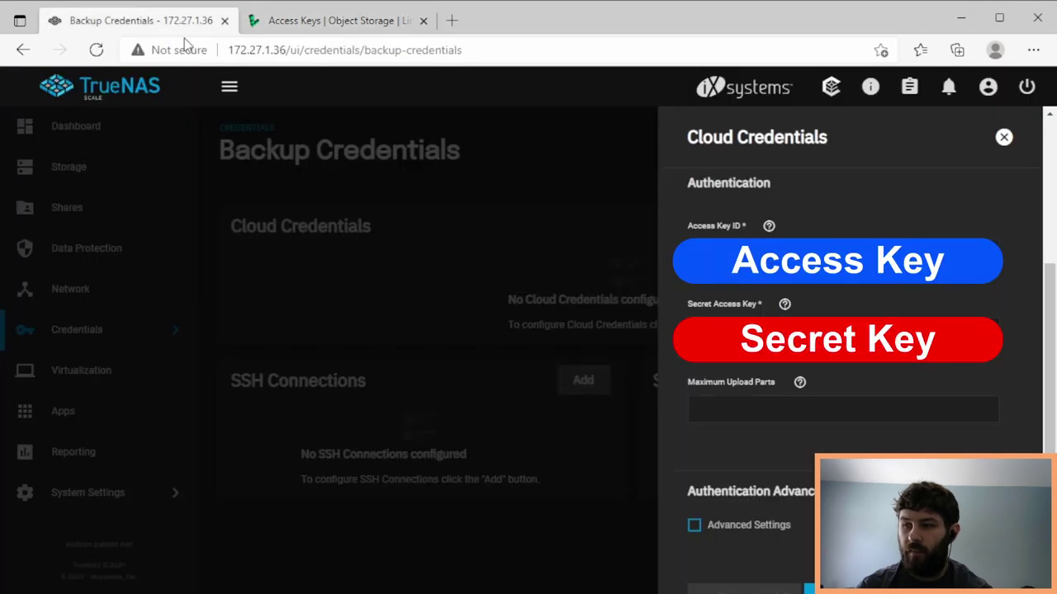
{"action": "left_click", "coordinate": [825, 252]}
{"action": "key", "text": "ctrl+v"}
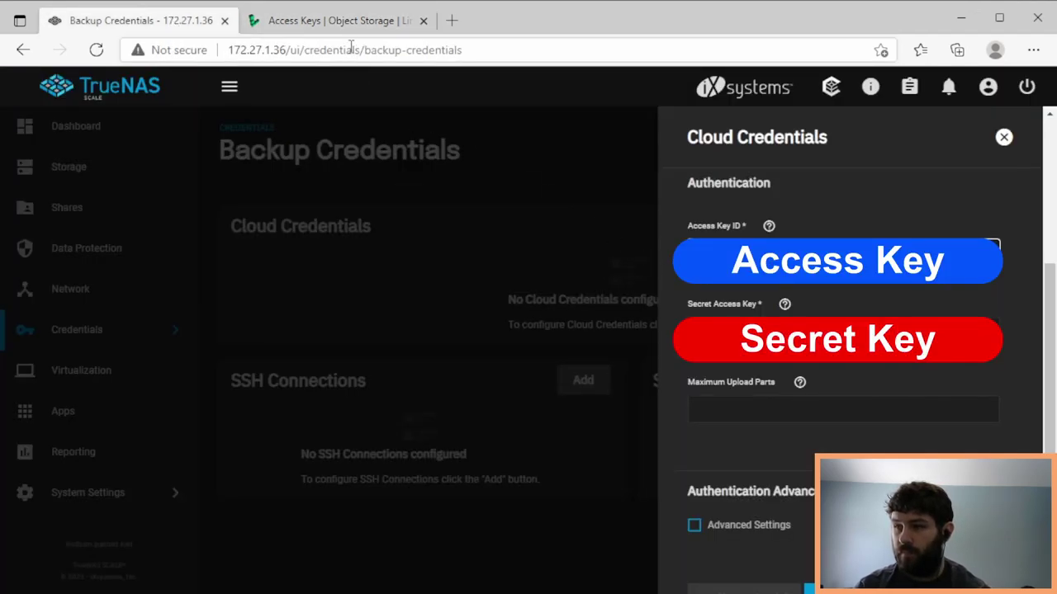
- Fill in the secret key and enable Advanced Settings to expose the Endpoint URL field
{"action": "left_click", "coordinate": [345, 22]}
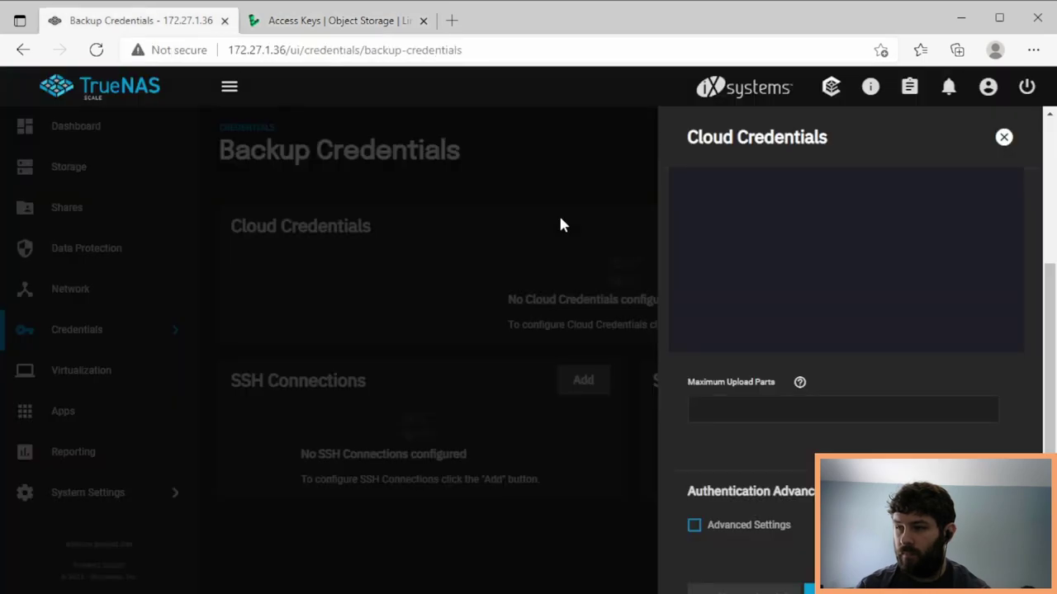
{"action": "left_click", "coordinate": [132, 21]}
{"action": "scroll", "coordinate": [1050, 437], "scroll_direction": "down", "scroll_amount": 1}
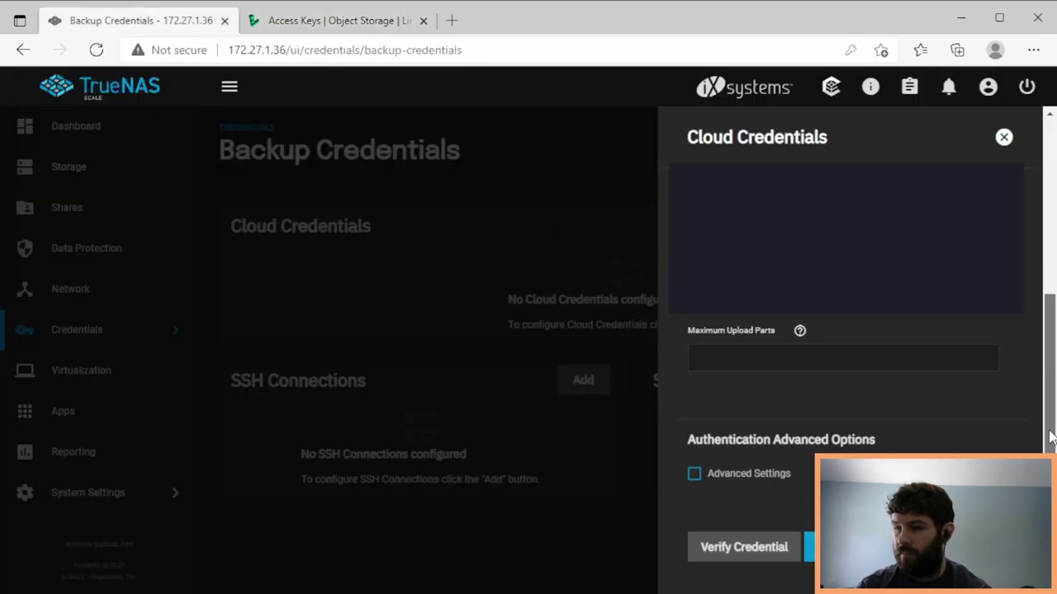
{"action": "left_click", "coordinate": [768, 473]}
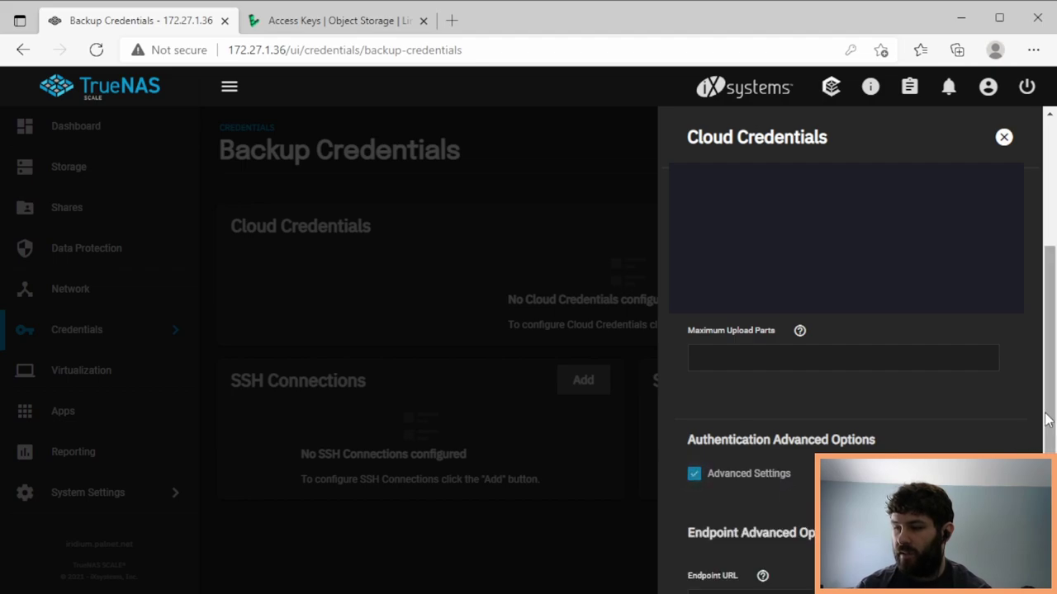
{"action": "scroll", "coordinate": [1049, 420], "scroll_direction": "down", "scroll_amount": 5}
{"action": "left_click", "coordinate": [880, 314]}
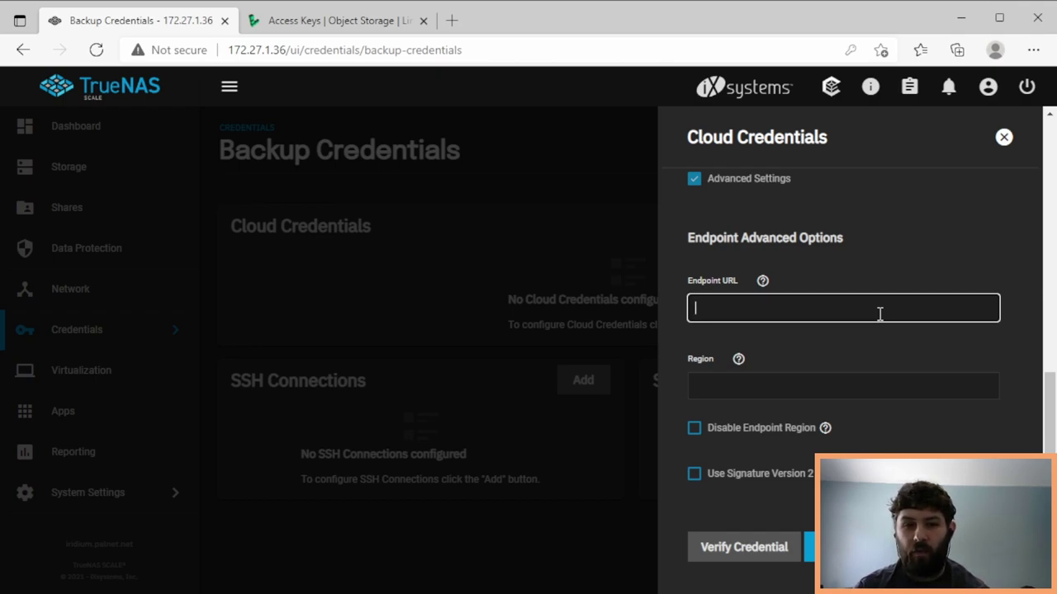
- Close the one-time keys dialog and select the us-east-1.linodeobjects.com bucket hostname
{"action": "left_click", "coordinate": [345, 25]}
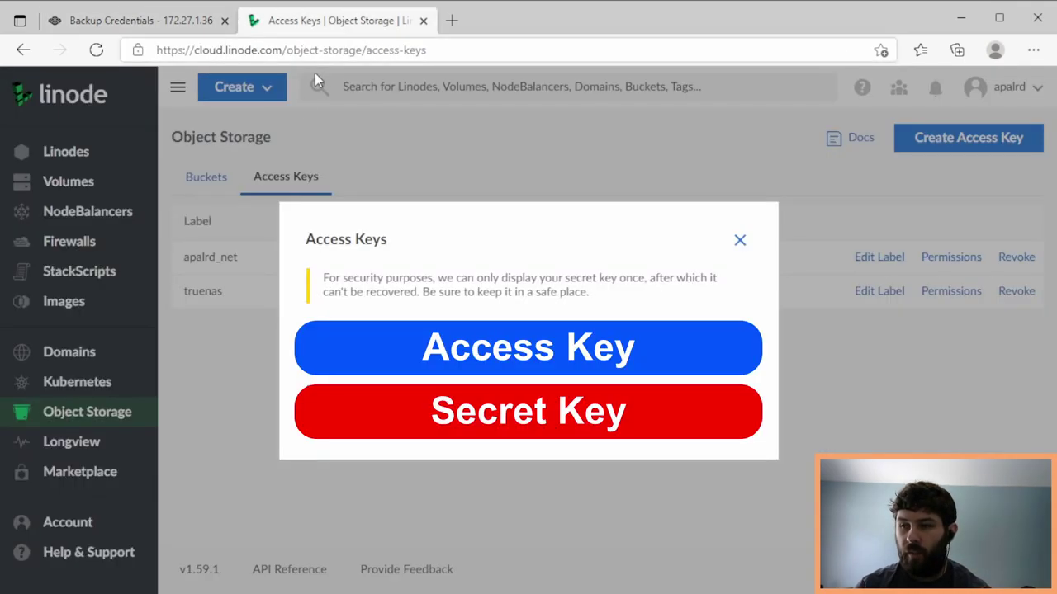
{"action": "left_click", "coordinate": [739, 241]}
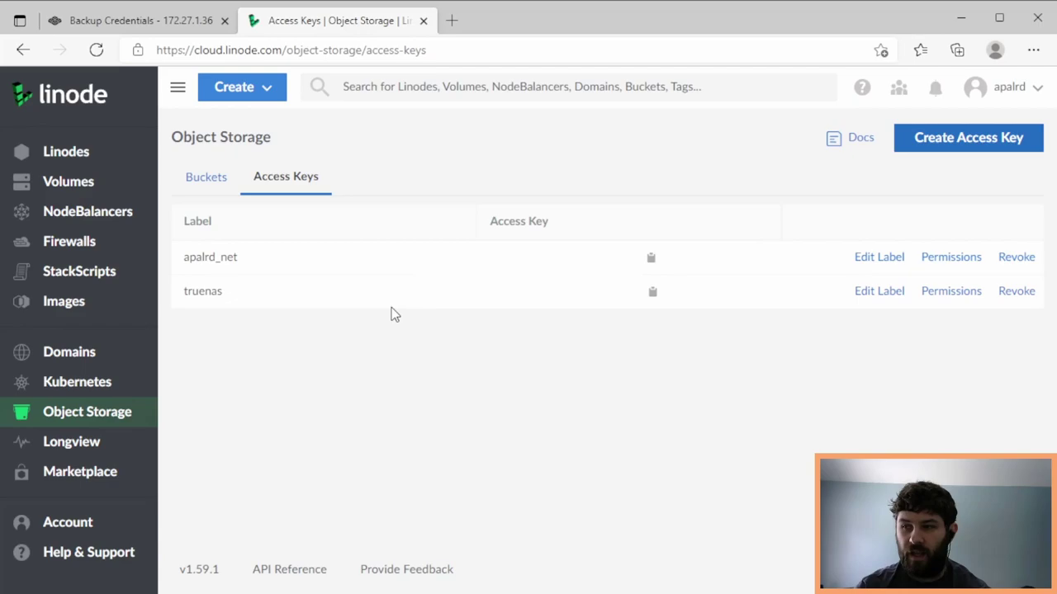
{"action": "left_click", "coordinate": [214, 183]}
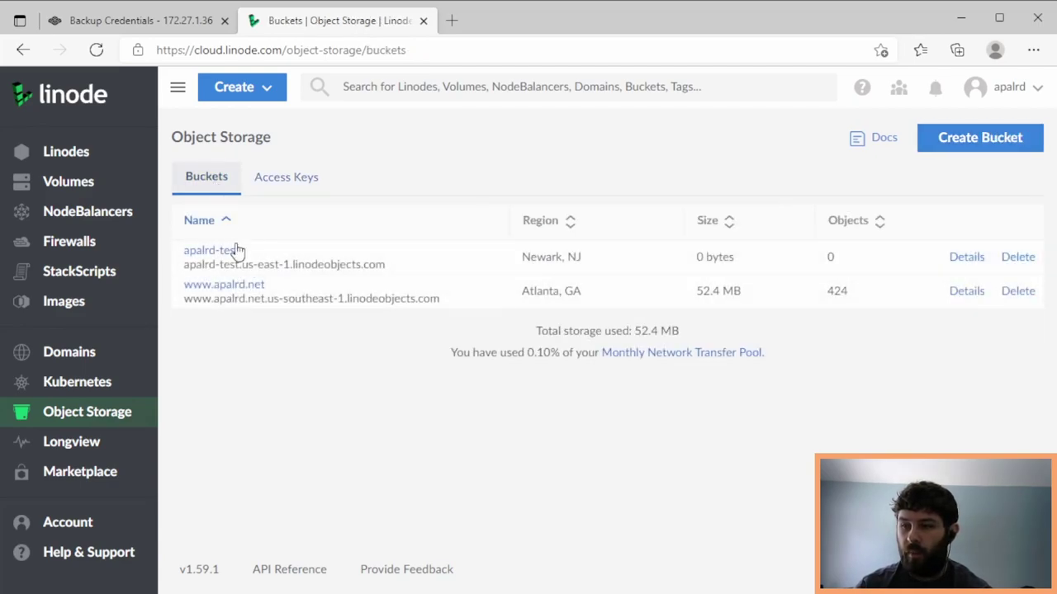
{"action": "left_click_drag", "start_coordinate": [387, 264], "coordinate": [245, 270]}
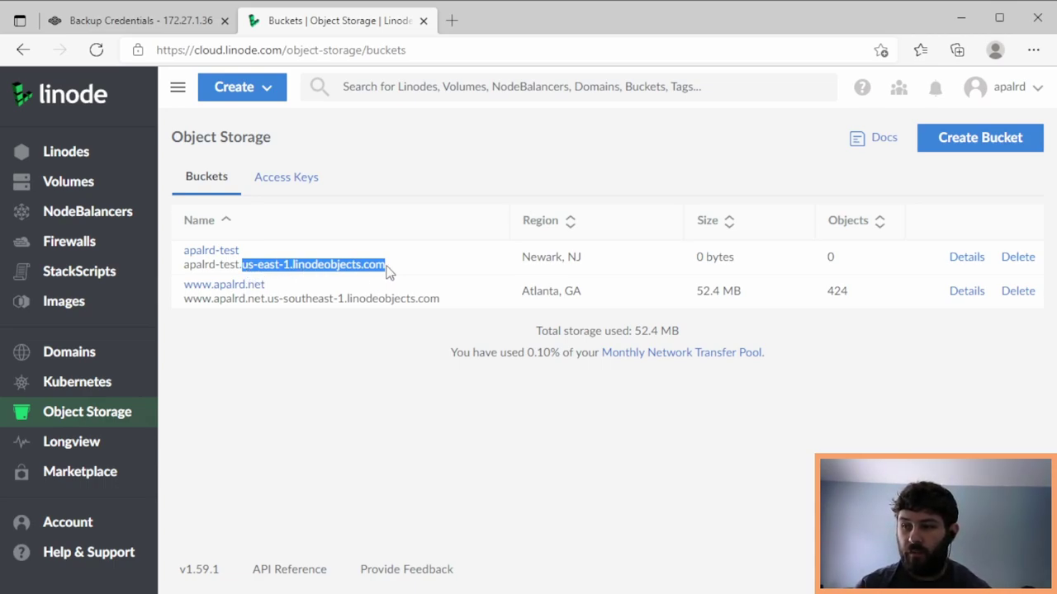
- Set the credential's Endpoint URL to us-east-1.linodeobjects.com and Region to us
{"action": "left_click", "coordinate": [141, 20]}
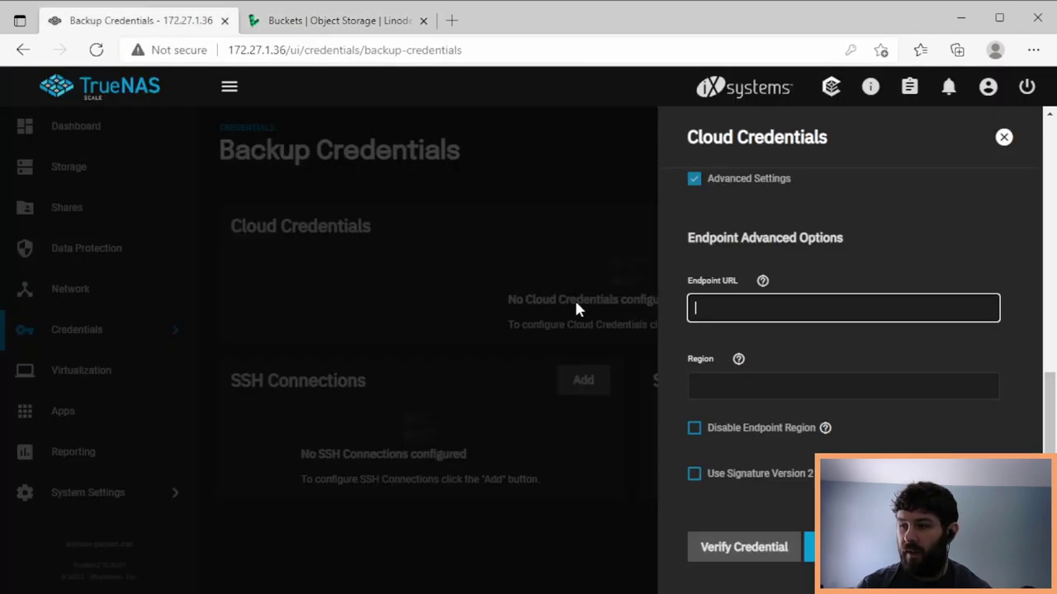
{"action": "left_click", "coordinate": [700, 300]}
{"action": "key", "text": "ctrl+v"}
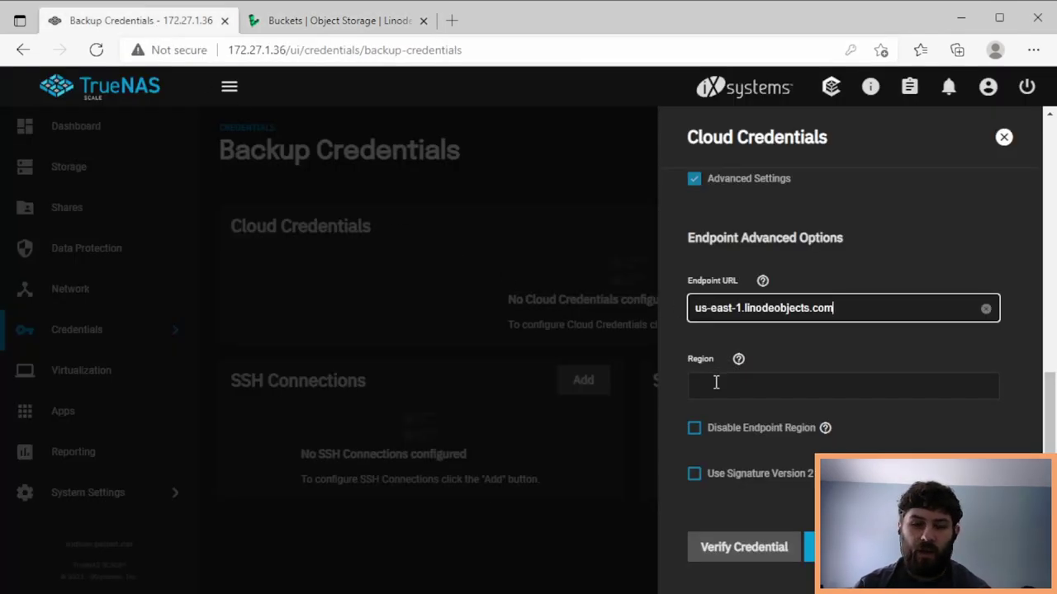
{"action": "left_click", "coordinate": [715, 382]}
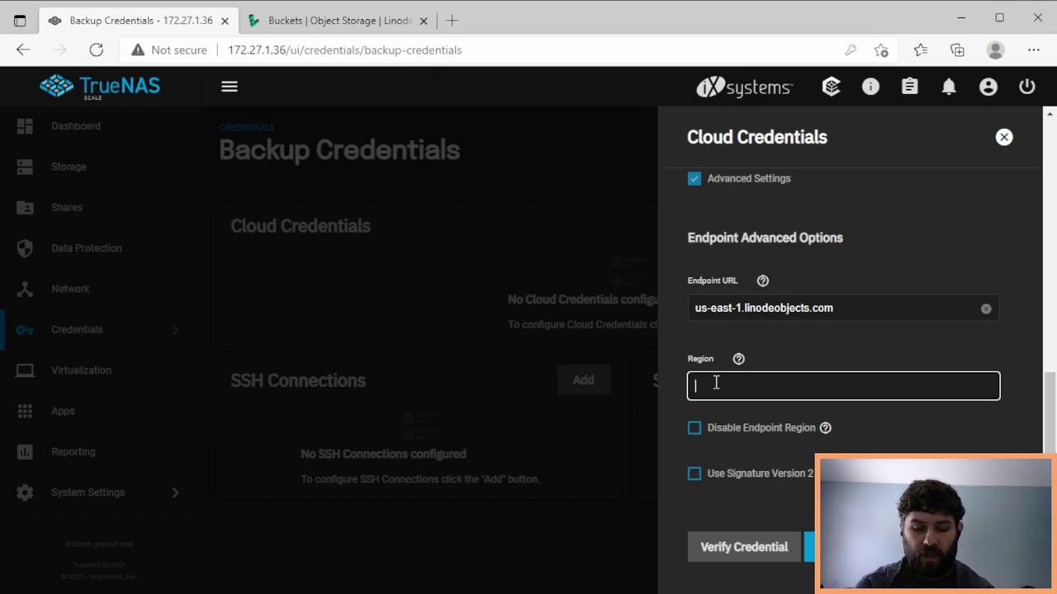
{"action": "type", "text": "us"}
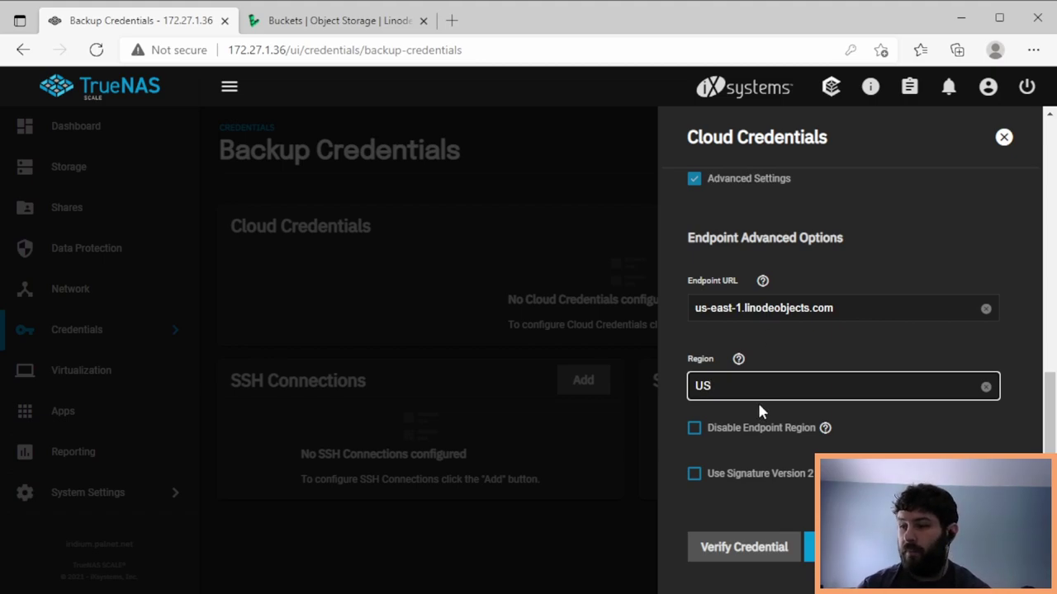
- Verify the Linode credential and dismiss the valid result
{"action": "left_click", "coordinate": [799, 549]}
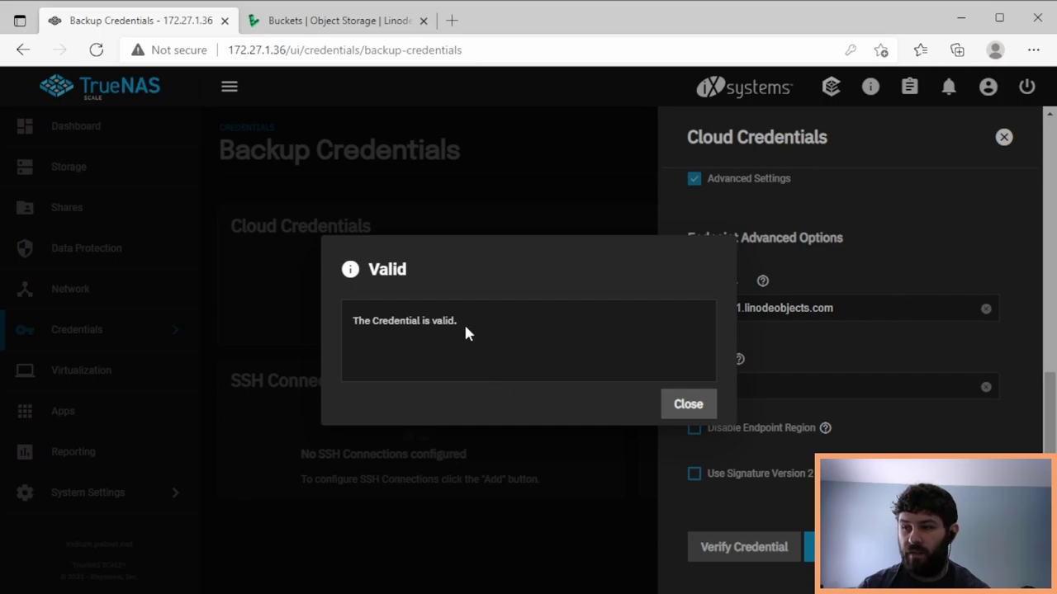
{"action": "left_click_drag", "start_coordinate": [463, 322], "coordinate": [347, 324]}
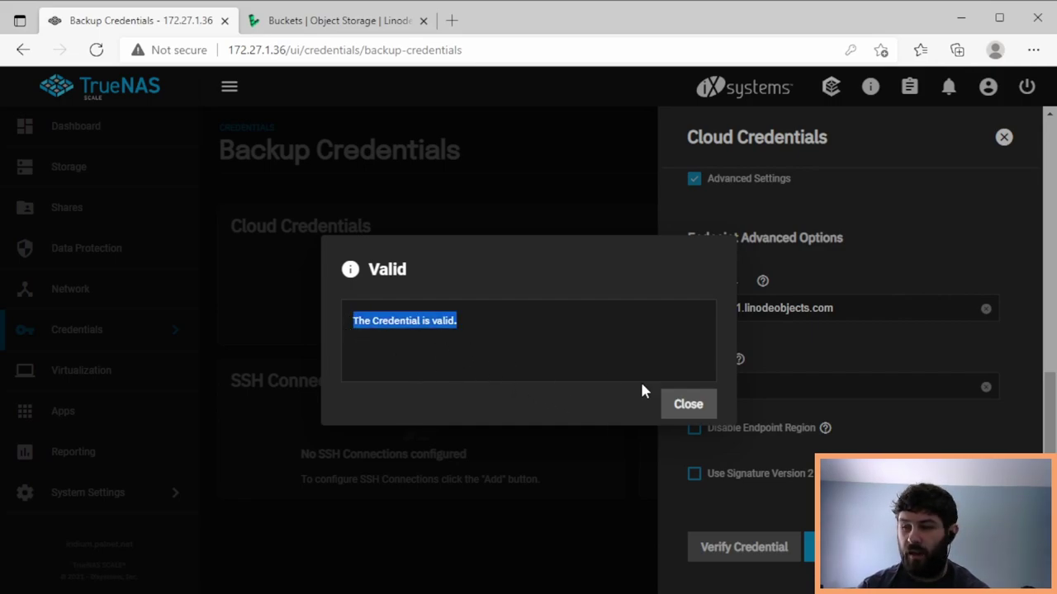
{"action": "left_click", "coordinate": [681, 404]}
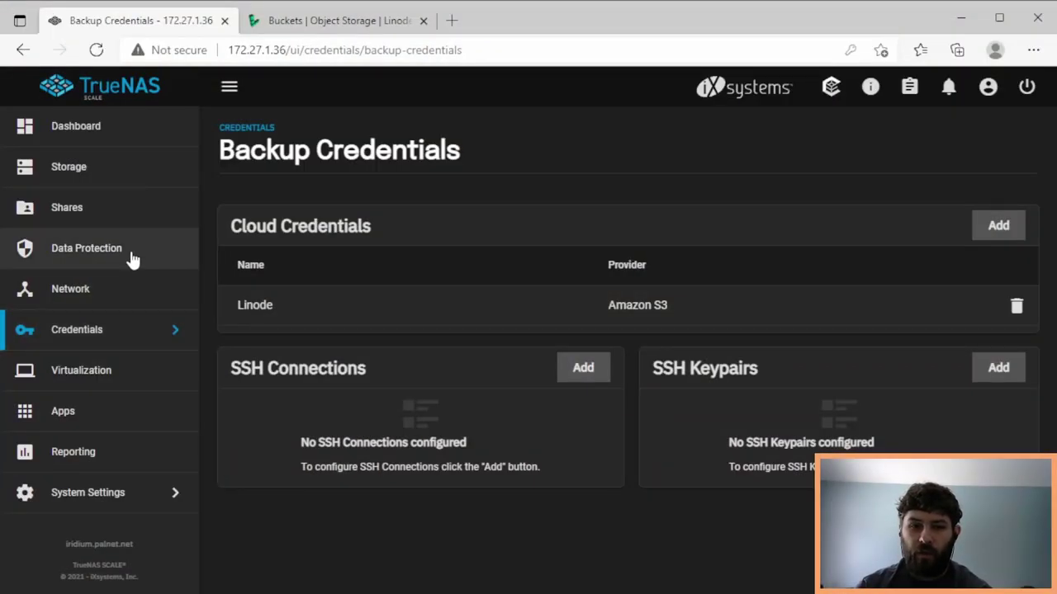
- Add a cloud sync task described 'Backup Test Data to Linode'
{"action": "left_click", "coordinate": [132, 260]}
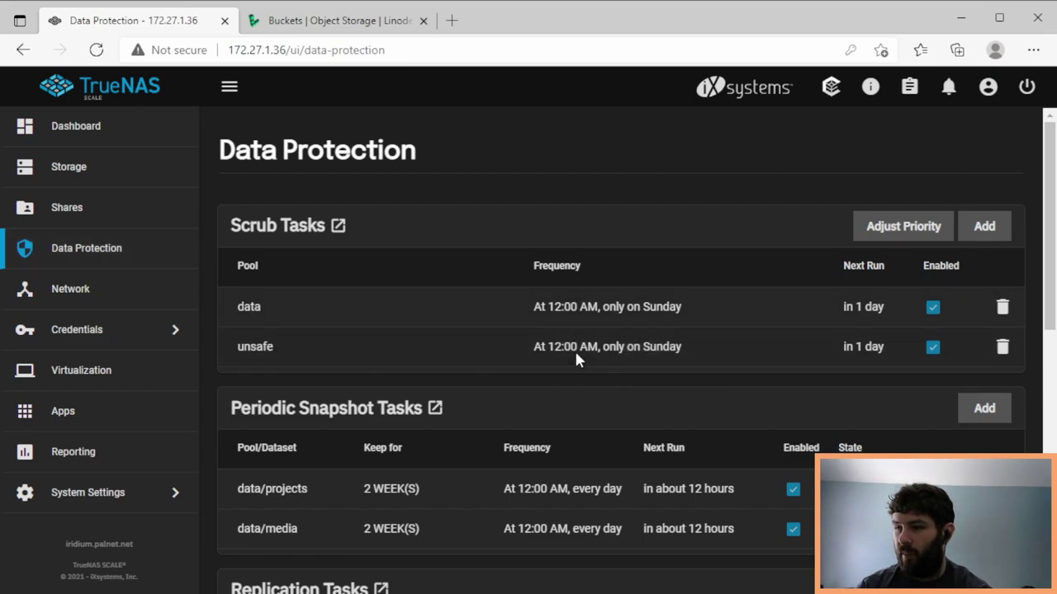
{"action": "scroll", "coordinate": [587, 407], "scroll_direction": "down", "scroll_amount": 2}
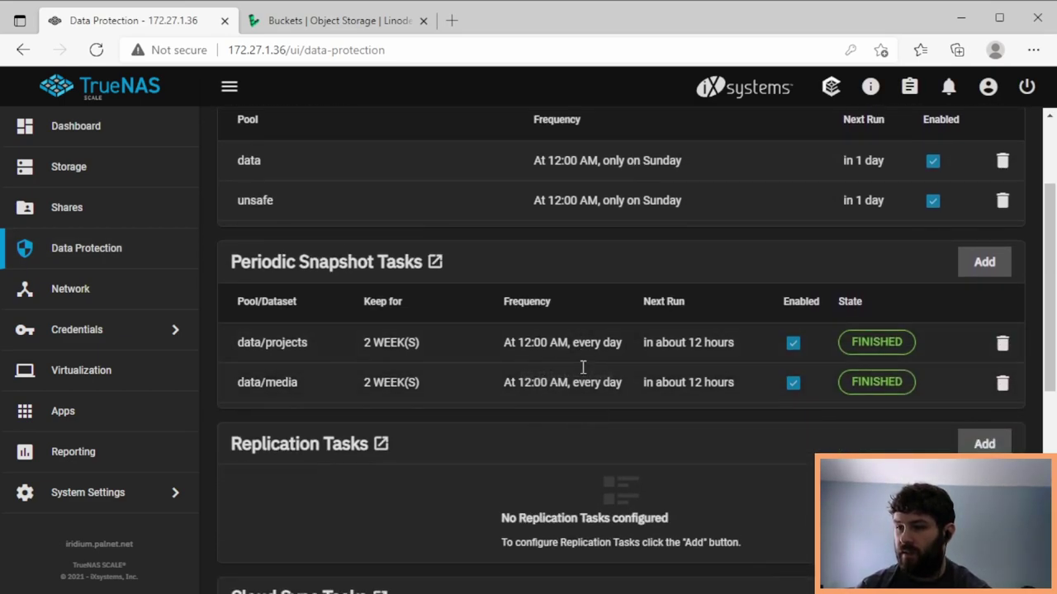
{"action": "scroll", "coordinate": [581, 406], "scroll_direction": "down", "scroll_amount": 4}
{"action": "scroll", "coordinate": [582, 416], "scroll_direction": "down", "scroll_amount": 1}
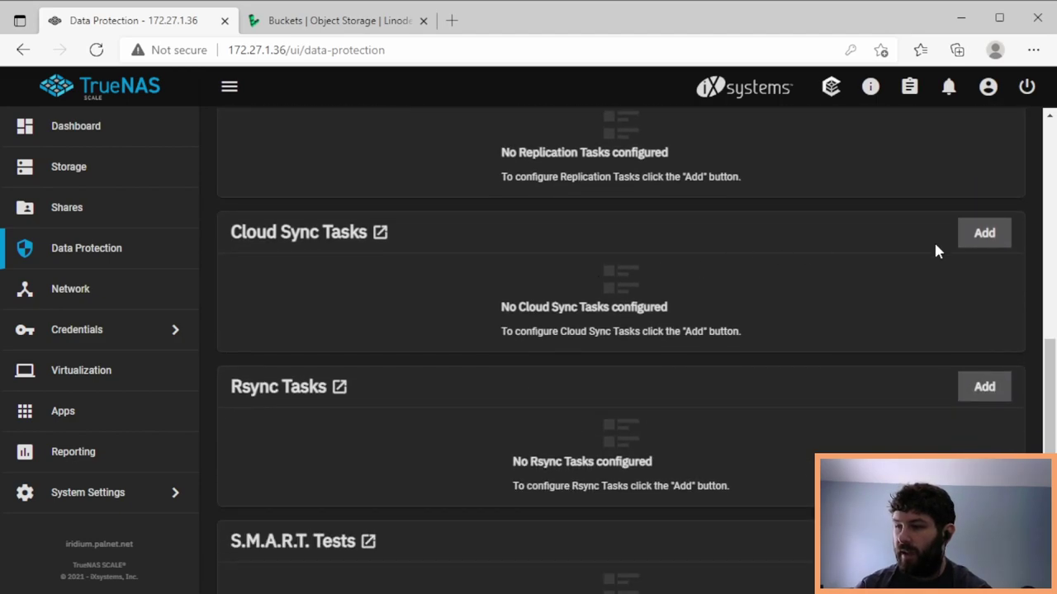
{"action": "left_click", "coordinate": [982, 233]}
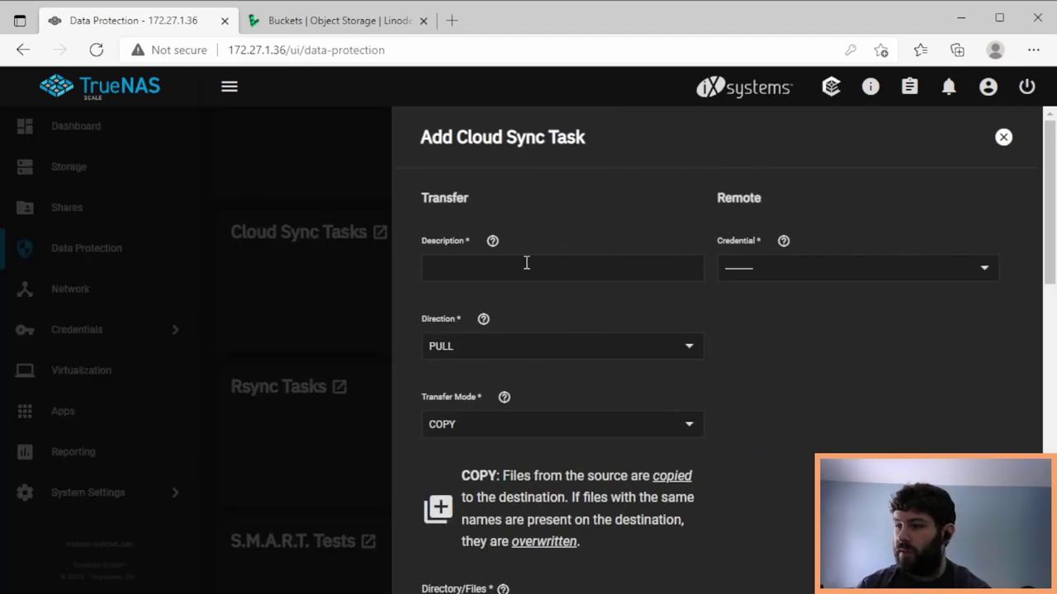
{"action": "left_click", "coordinate": [552, 269]}
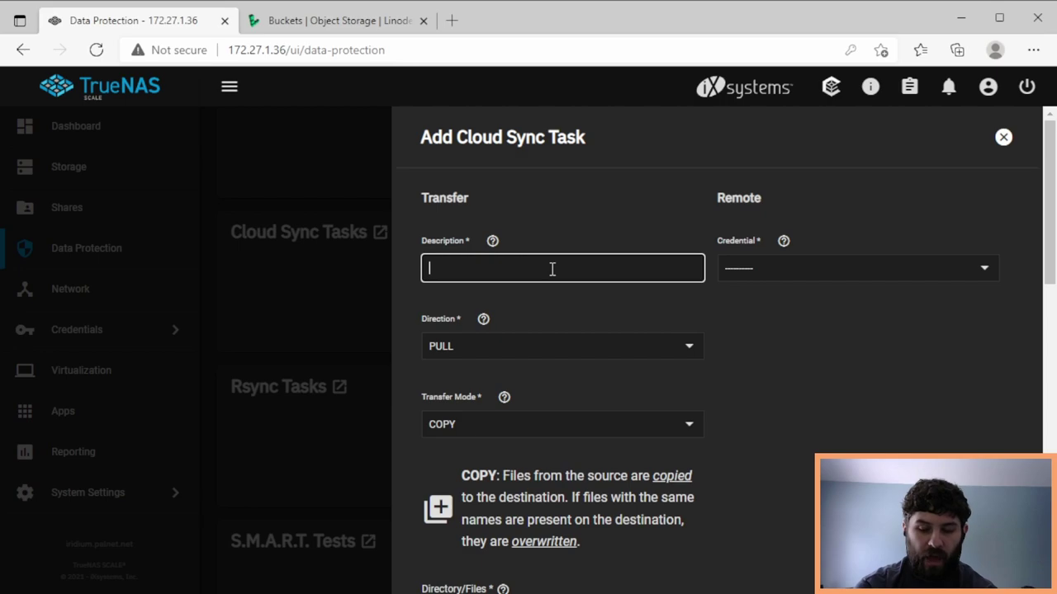
{"action": "type", "text": "Backup"}
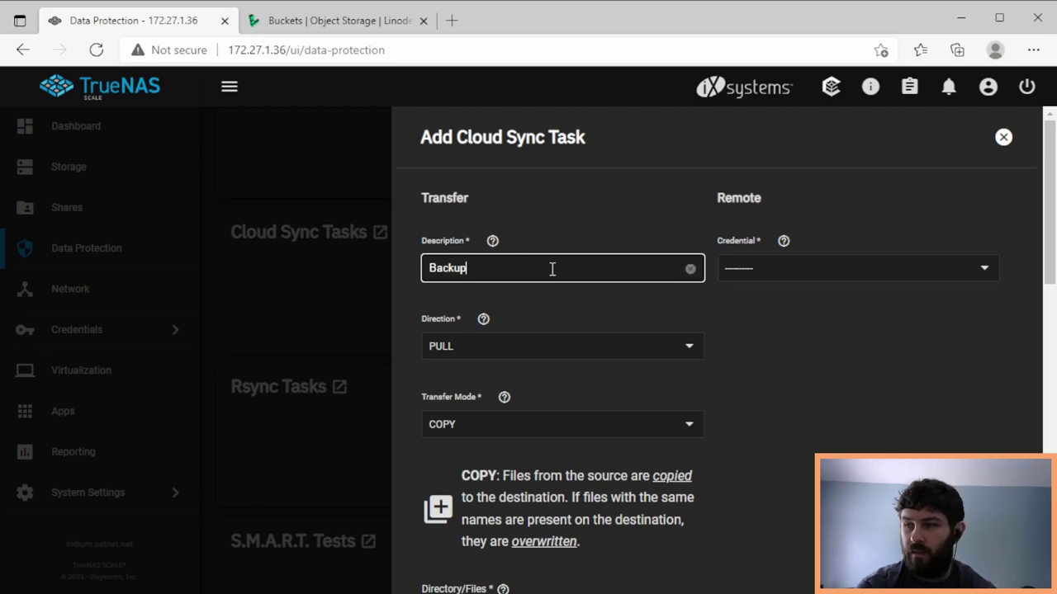
{"action": "type", "text": " Test Data to Linode"}
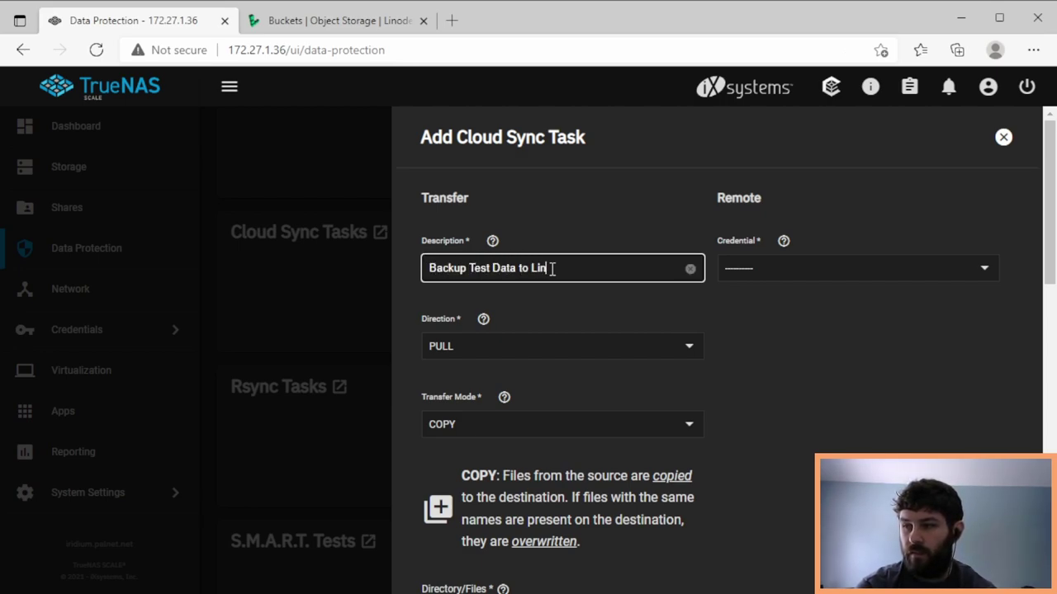
- Choose the Linode (S3) credential and the apalrd-test bucket for the task
{"action": "left_click", "coordinate": [762, 271]}
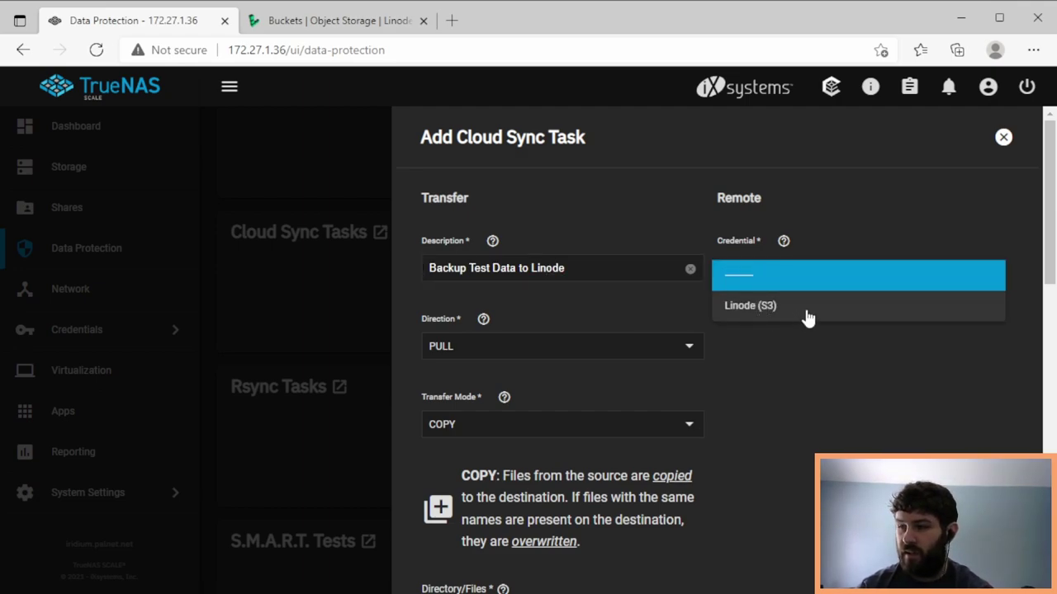
{"action": "left_click", "coordinate": [807, 309]}
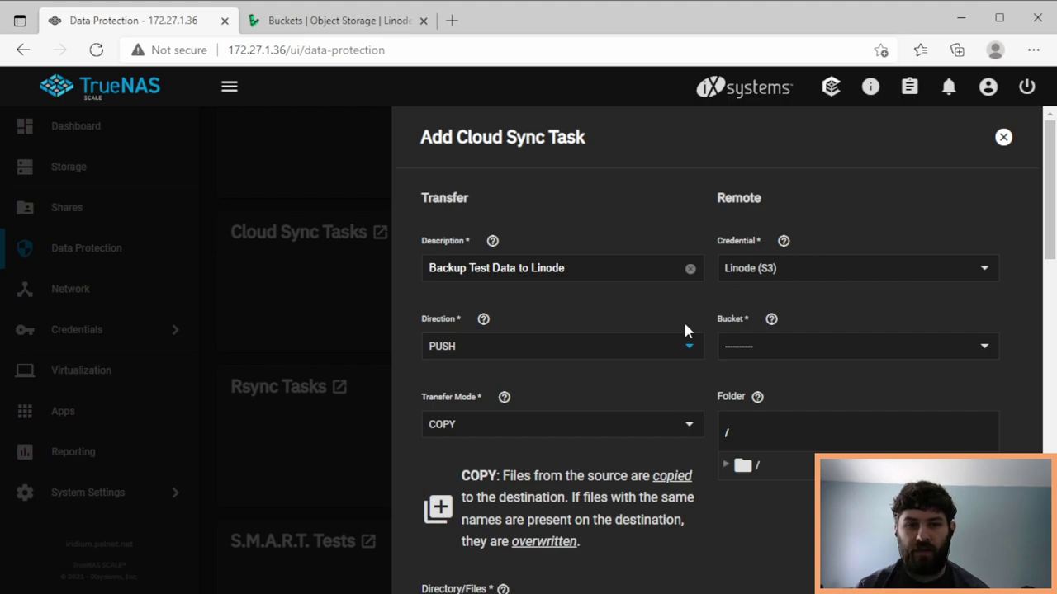
{"action": "left_click", "coordinate": [770, 353]}
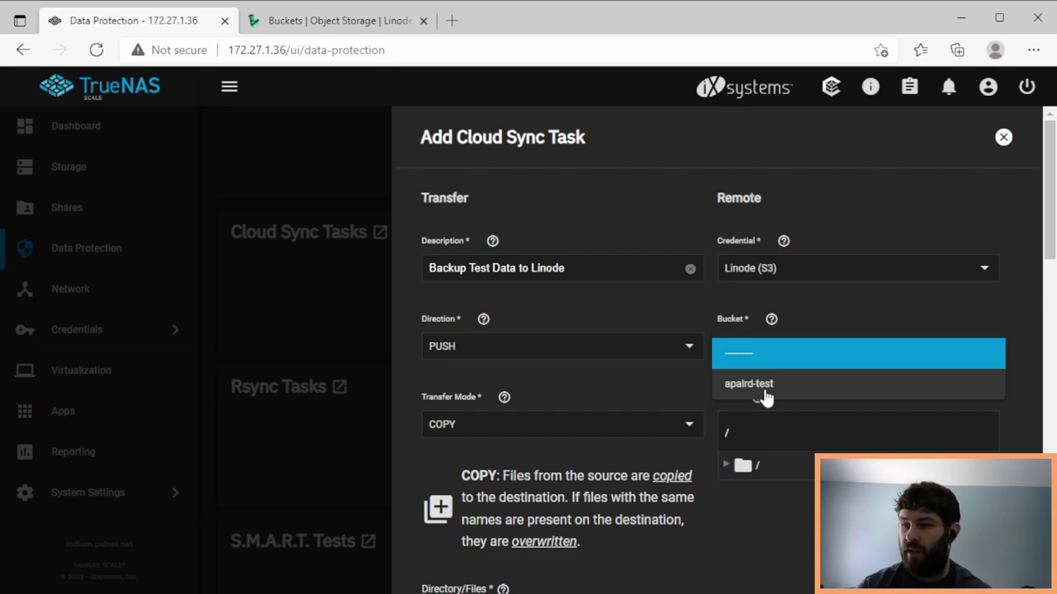
{"action": "left_click", "coordinate": [776, 396]}
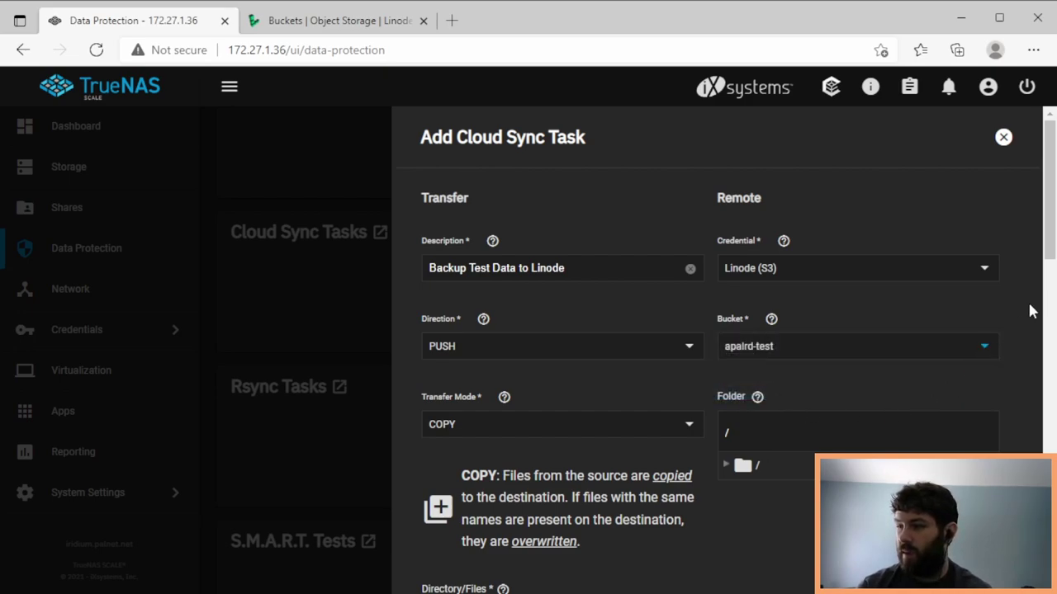
{"action": "left_click_drag", "start_coordinate": [1050, 246], "coordinate": [1051, 294]}
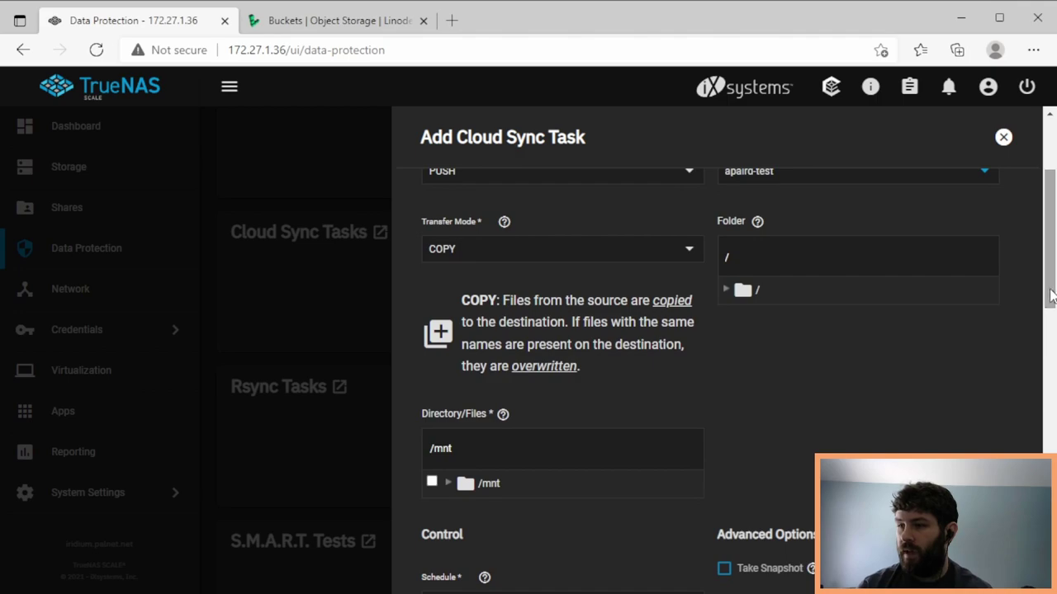
- Review the COPY transfer mode and its note about overwriting same-named files
{"action": "left_click", "coordinate": [549, 262]}
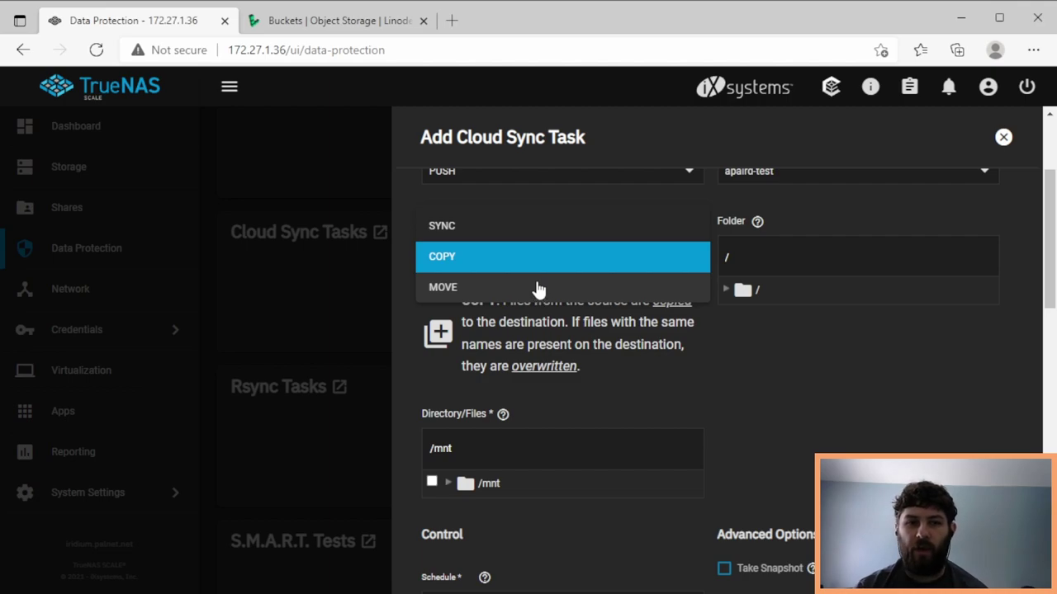
{"action": "left_click", "coordinate": [527, 263]}
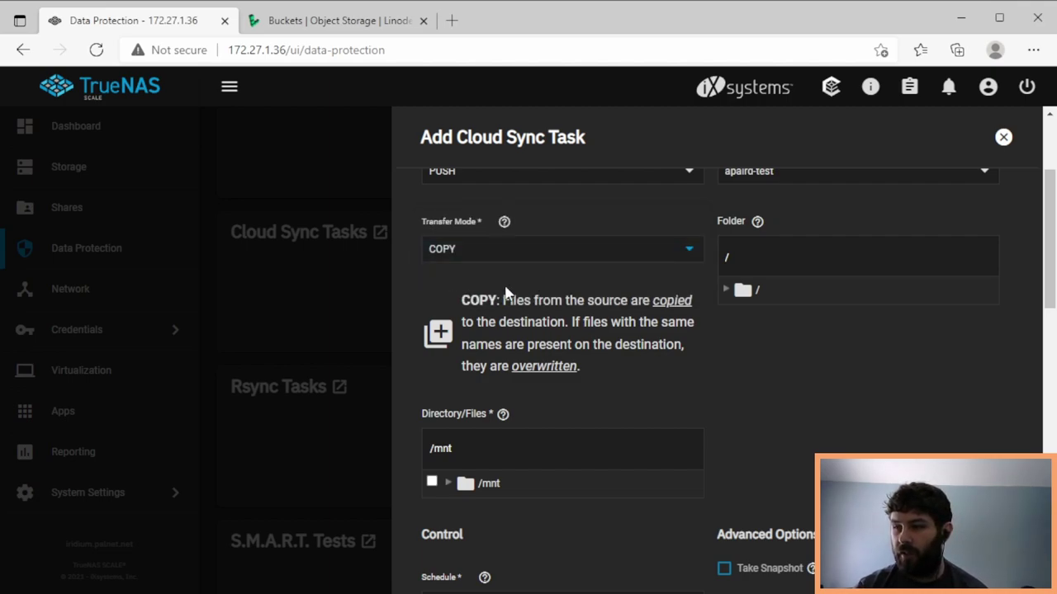
{"action": "left_click_drag", "start_coordinate": [503, 300], "coordinate": [601, 373]}
{"action": "left_click", "coordinate": [589, 325]}
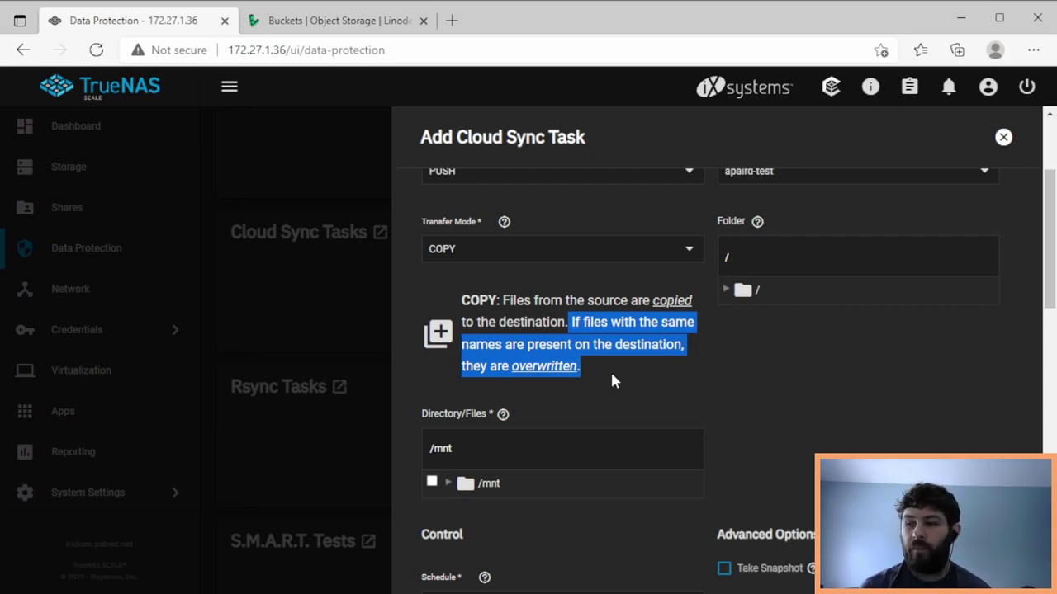
- Set the transfer mode to SYNC and review its explanation
{"action": "left_click", "coordinate": [566, 249]}
{"action": "left_click", "coordinate": [557, 233]}
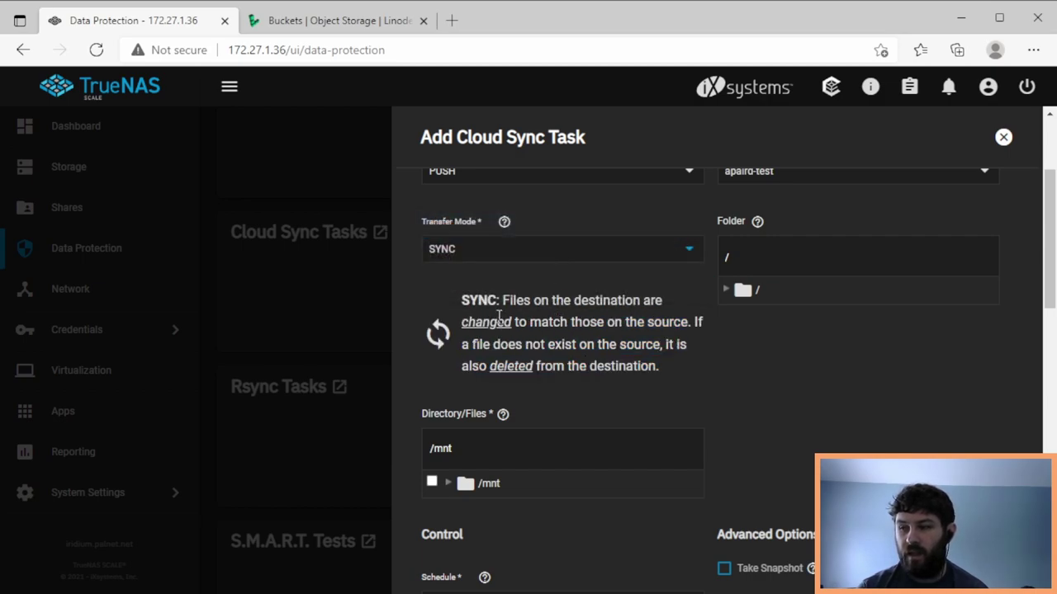
{"action": "left_click_drag", "start_coordinate": [462, 297], "coordinate": [660, 371]}
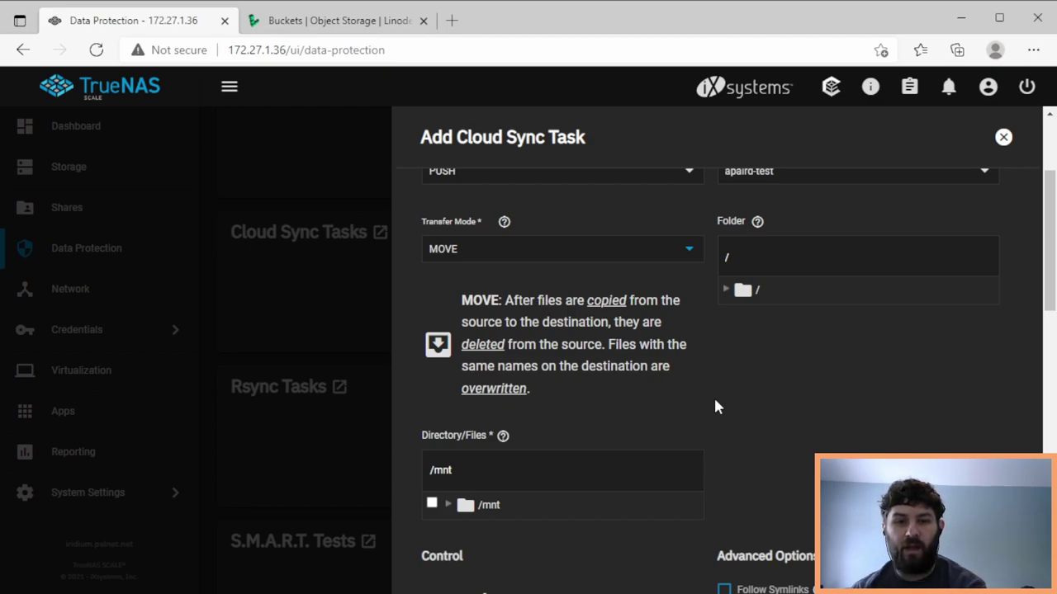
{"action": "left_click", "coordinate": [521, 255]}
{"action": "left_click", "coordinate": [507, 199]}
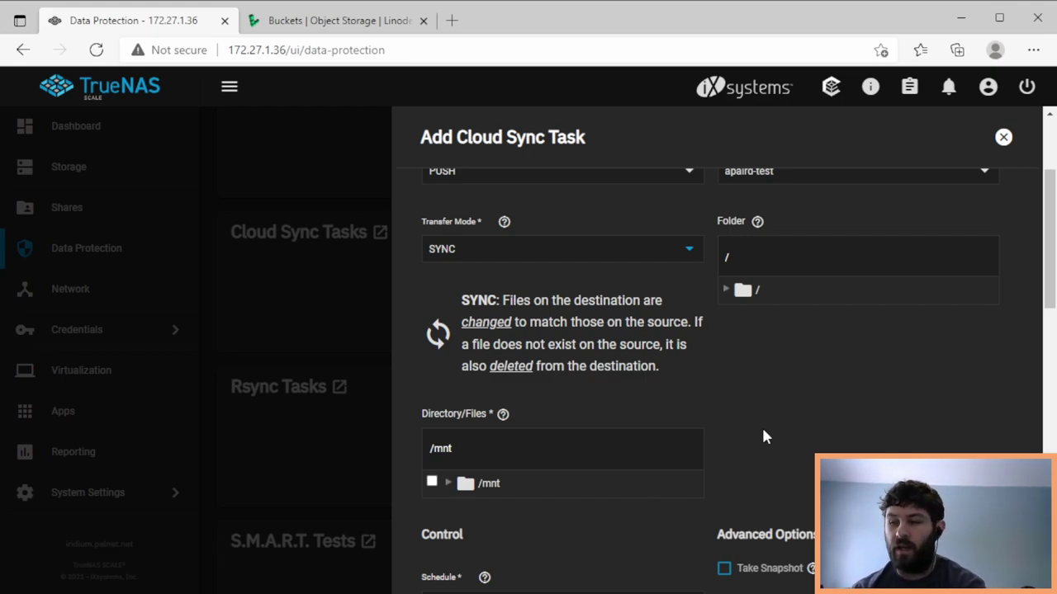
- Tick /mnt/data/projects/test as the sync task's source directory
{"action": "scroll", "coordinate": [762, 431], "scroll_direction": "down", "scroll_amount": 2}
{"action": "scroll", "coordinate": [761, 425], "scroll_direction": "up", "scroll_amount": 2}
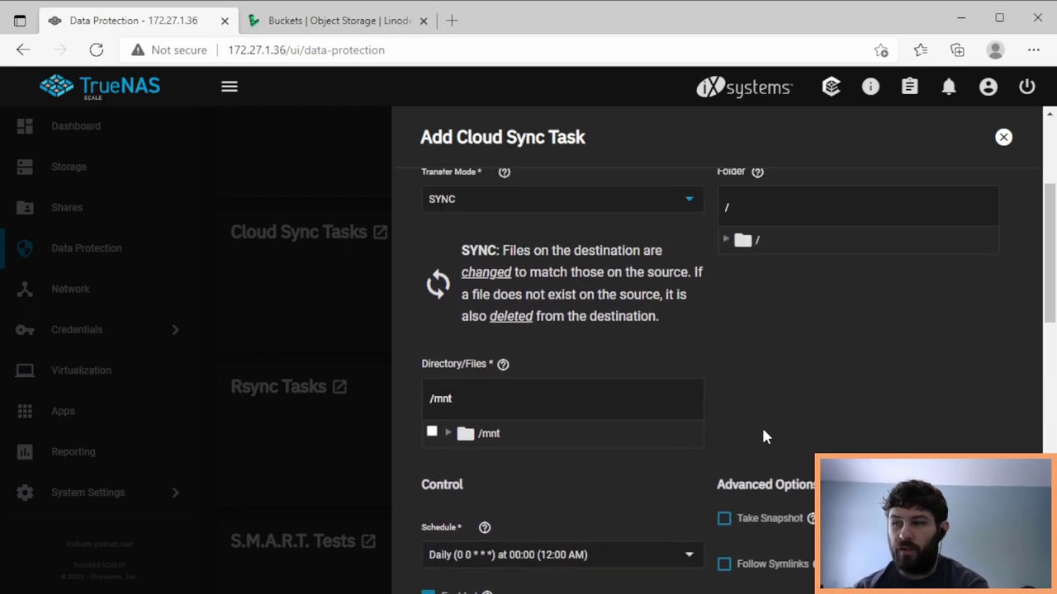
{"action": "scroll", "coordinate": [719, 297], "scroll_direction": "up", "scroll_amount": 2}
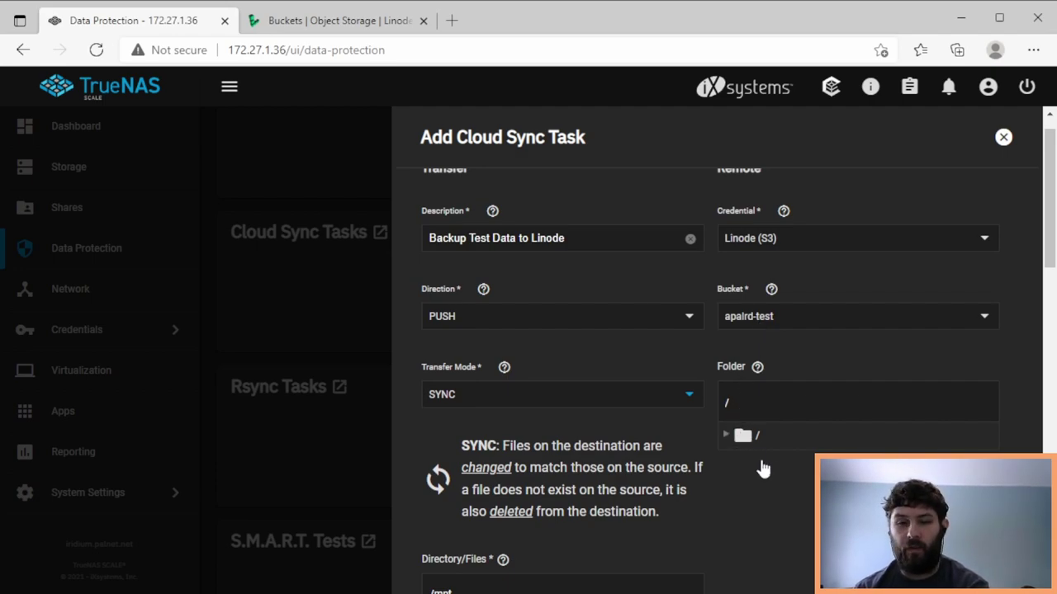
{"action": "scroll", "coordinate": [766, 486], "scroll_direction": "down", "scroll_amount": 2}
{"action": "left_click", "coordinate": [448, 486]}
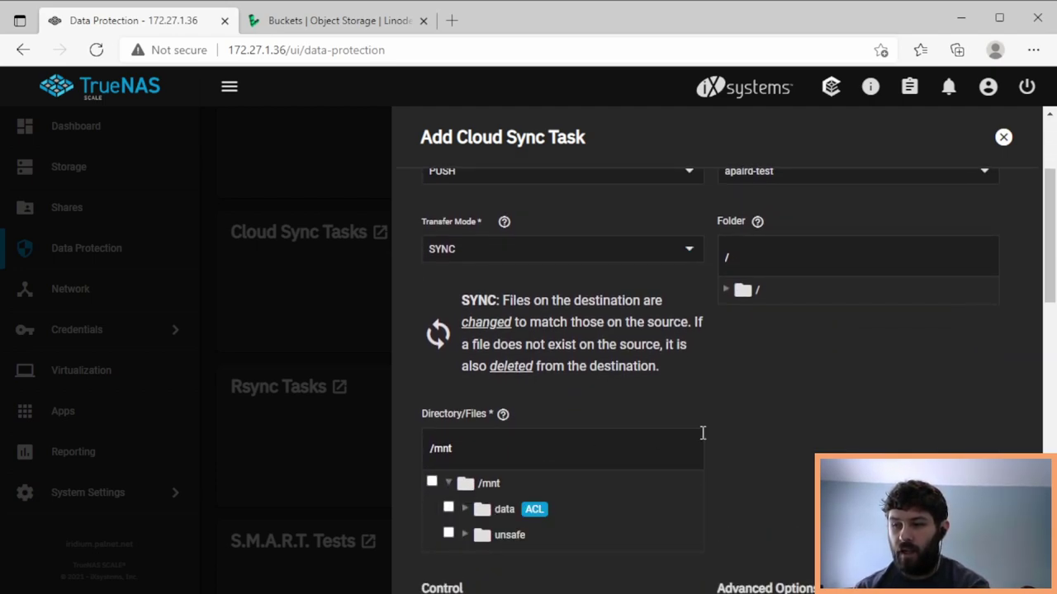
{"action": "scroll", "coordinate": [820, 437], "scroll_direction": "down", "scroll_amount": 2}
{"action": "scroll", "coordinate": [819, 437], "scroll_direction": "down", "scroll_amount": 2}
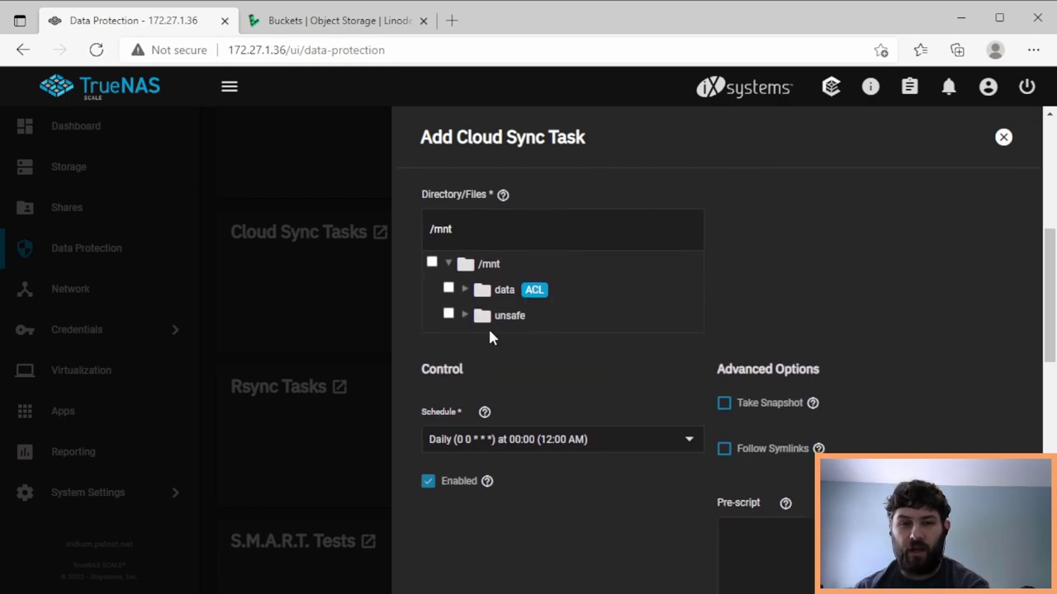
{"action": "left_click", "coordinate": [464, 289]}
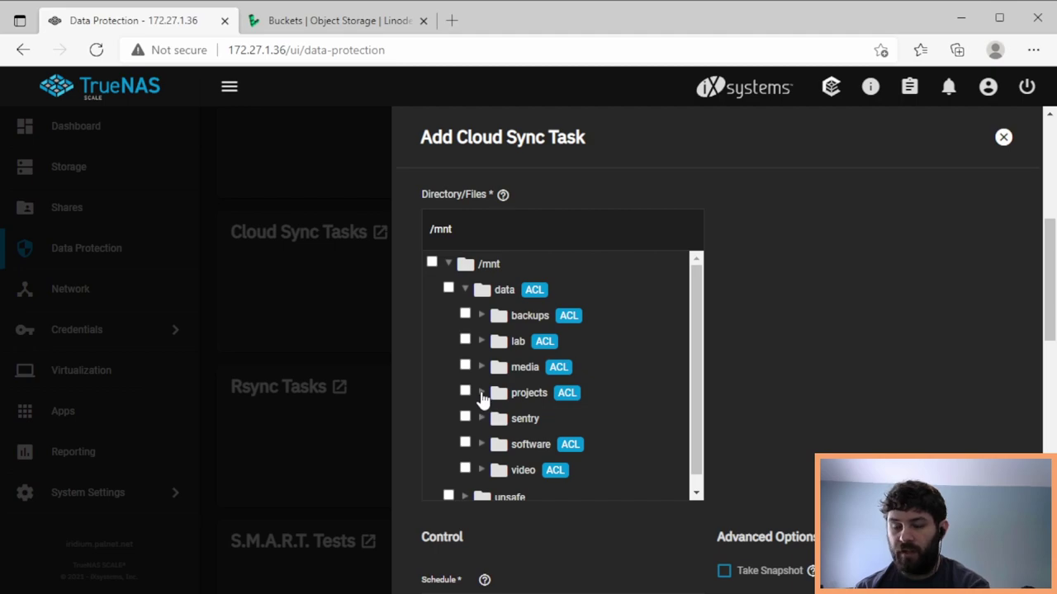
{"action": "left_click", "coordinate": [482, 393]}
{"action": "scroll", "coordinate": [707, 430], "scroll_direction": "down", "scroll_amount": 2}
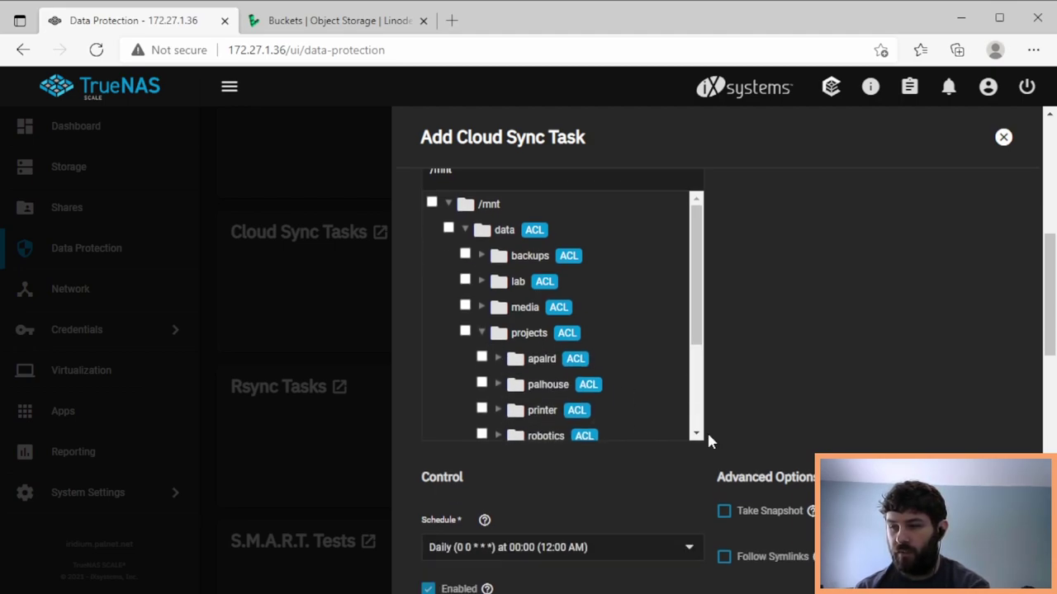
{"action": "scroll", "coordinate": [675, 269], "scroll_direction": "down", "scroll_amount": 1}
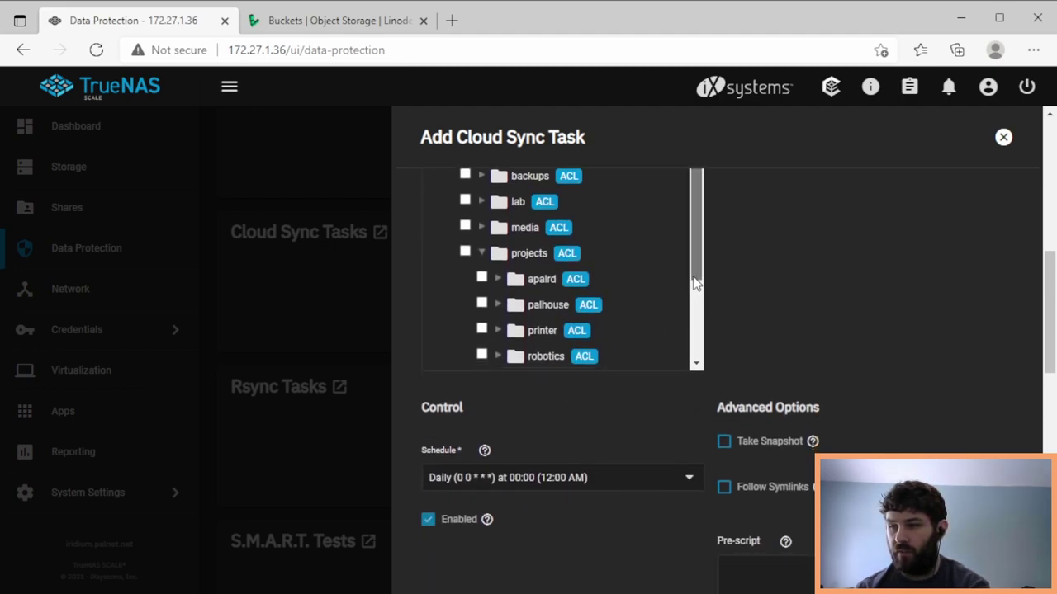
{"action": "scroll", "coordinate": [693, 317], "scroll_direction": "down", "scroll_amount": 1}
{"action": "left_click", "coordinate": [482, 319]}
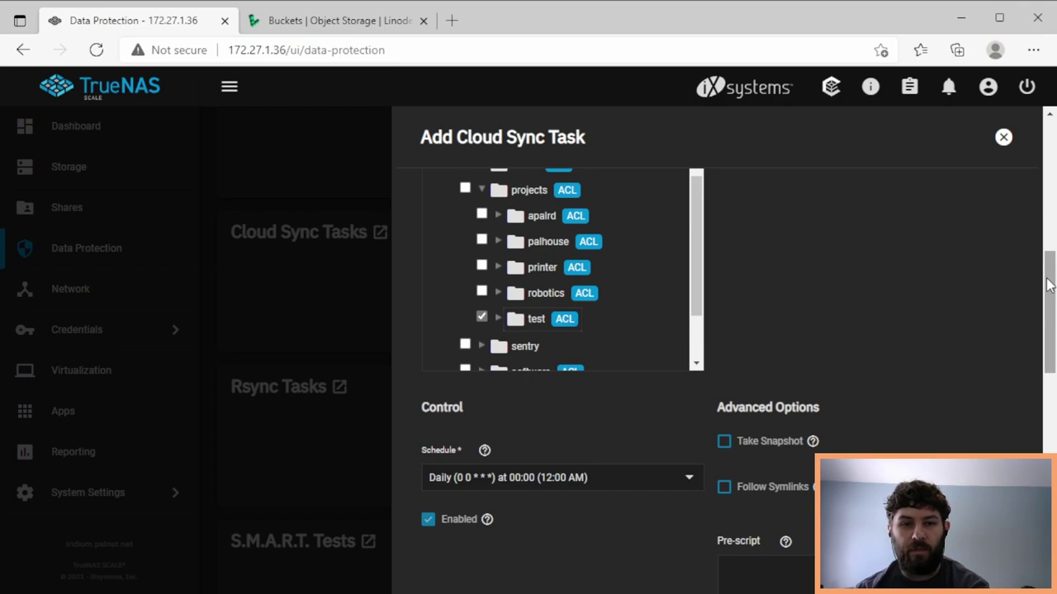
{"action": "scroll", "coordinate": [1048, 285], "scroll_direction": "down", "scroll_amount": 3}
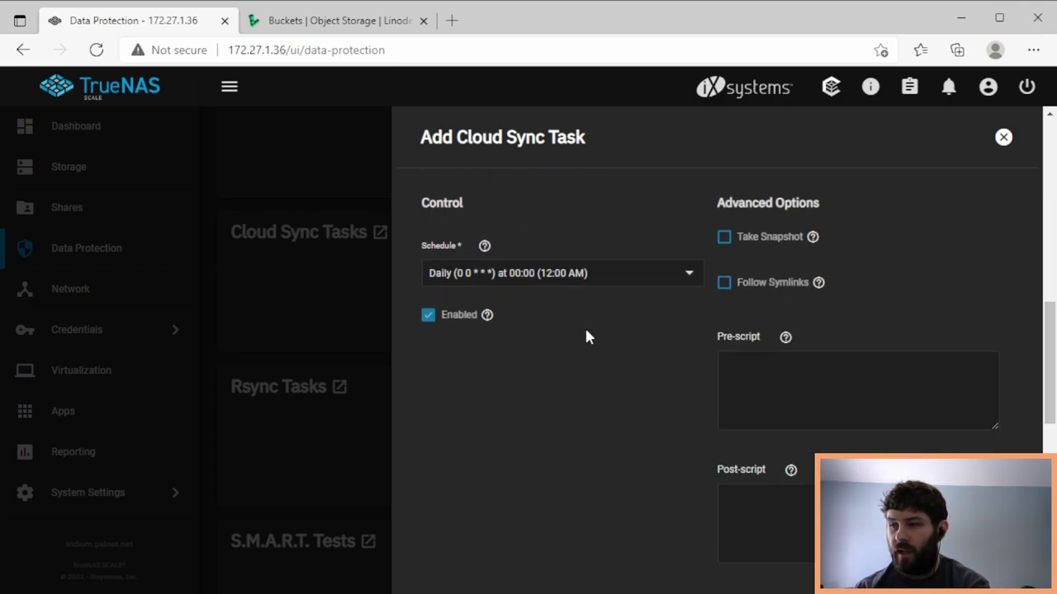
- Leave the task's schedule on the Daily preset
{"action": "left_click", "coordinate": [565, 281]}
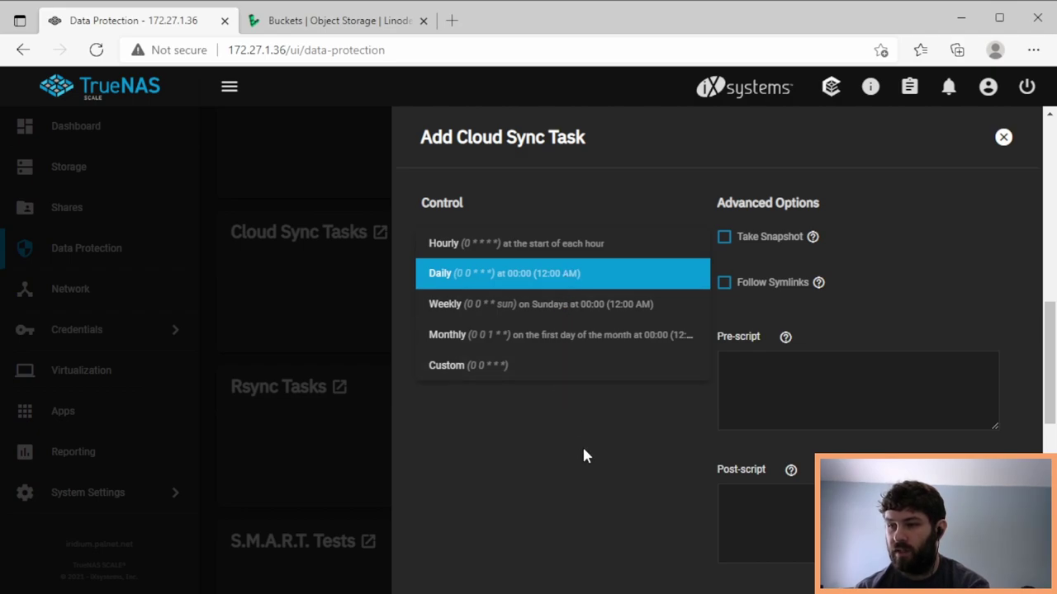
{"action": "left_click", "coordinate": [582, 446]}
{"action": "left_click", "coordinate": [564, 280]}
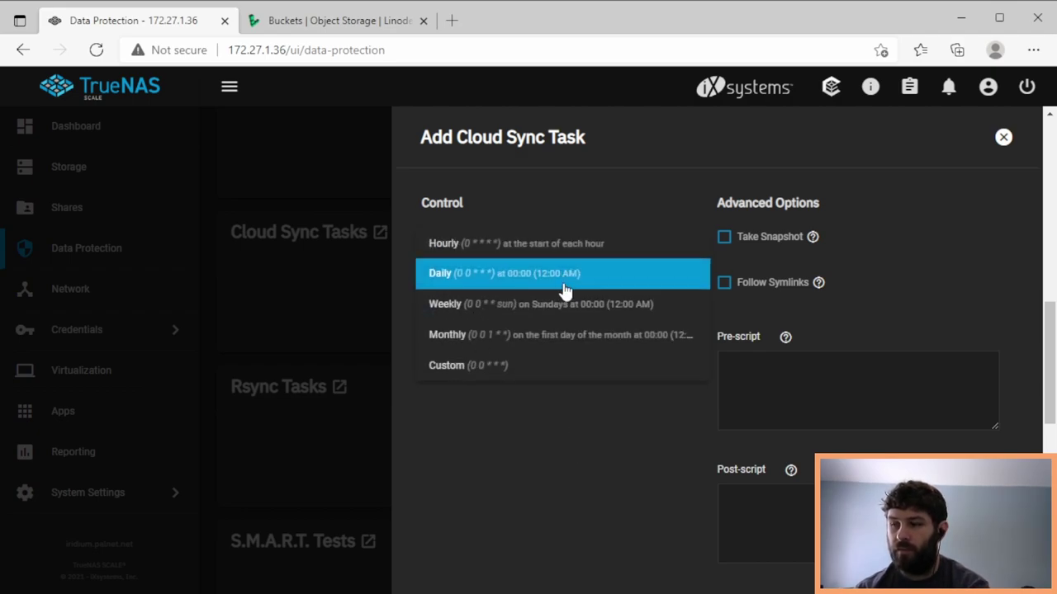
{"action": "left_click", "coordinate": [566, 426]}
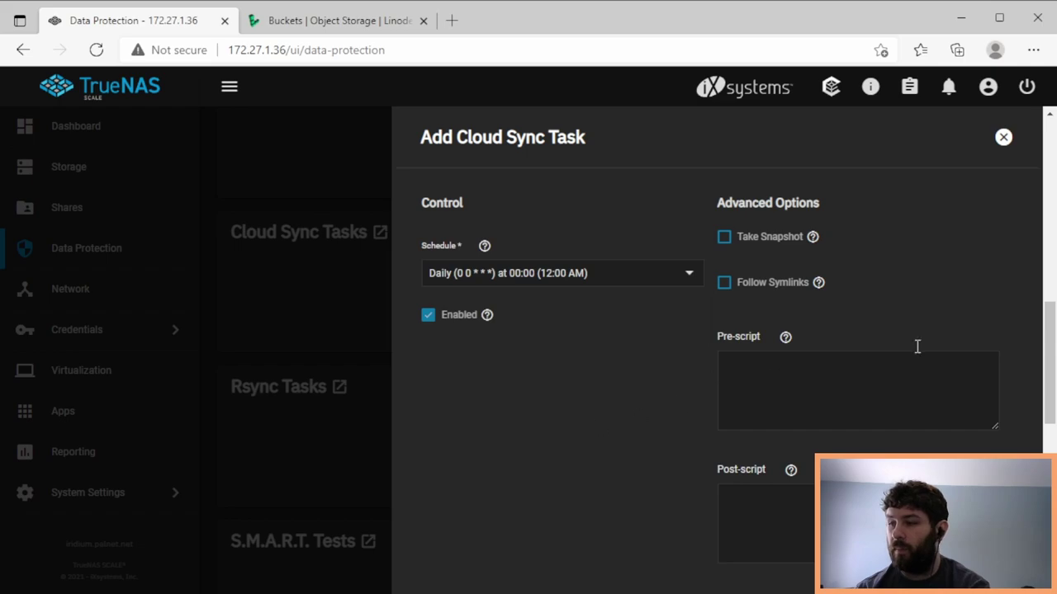
- Read the Bandwidth Limit help and set the bandwidth limit to 1M
{"action": "left_click_drag", "start_coordinate": [1051, 312], "coordinate": [1050, 479]}
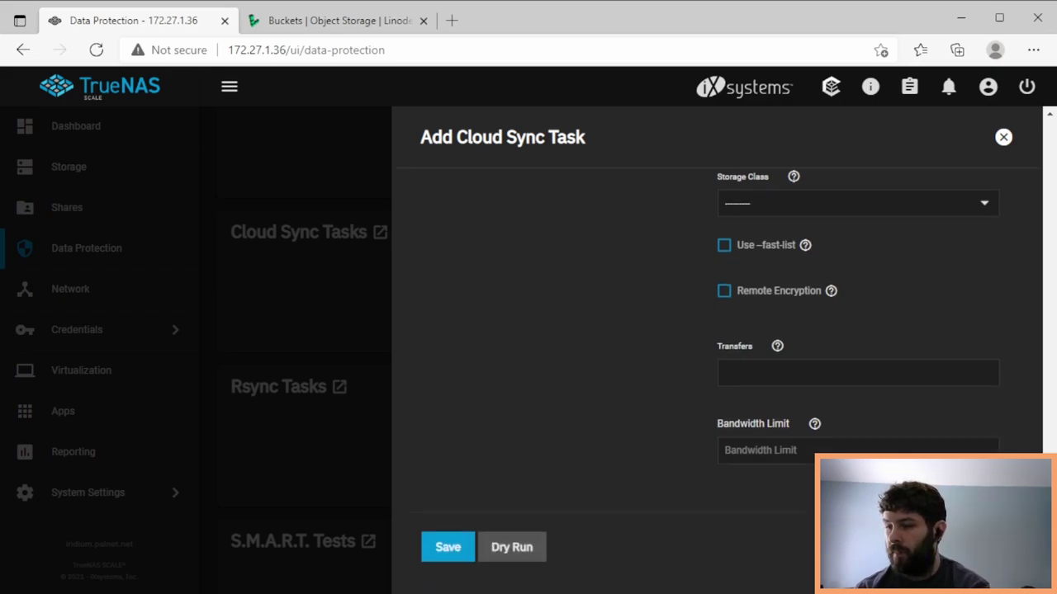
{"action": "left_click", "coordinate": [815, 425]}
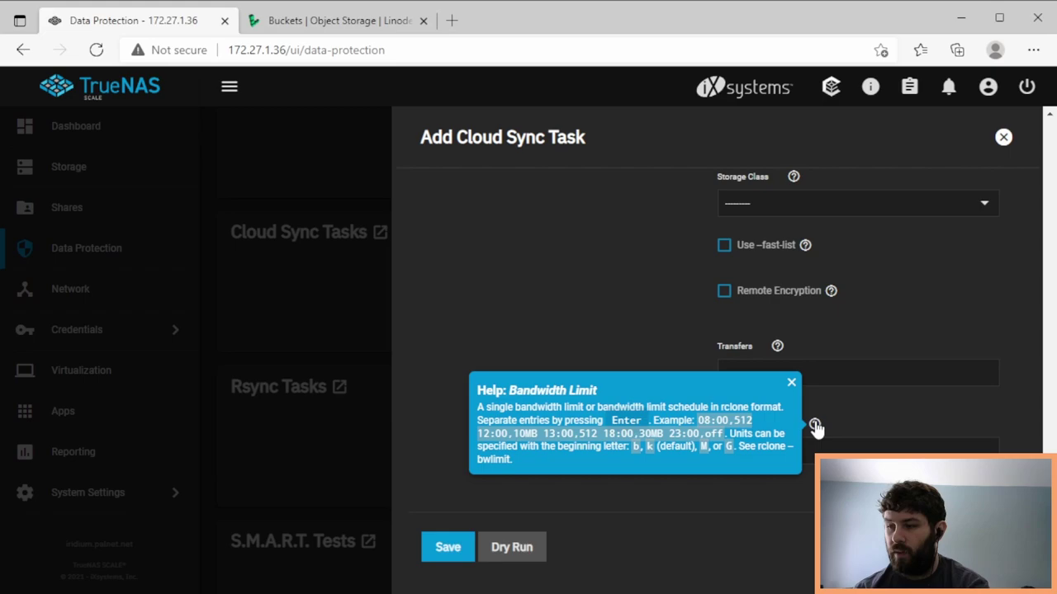
{"action": "left_click", "coordinate": [855, 425]}
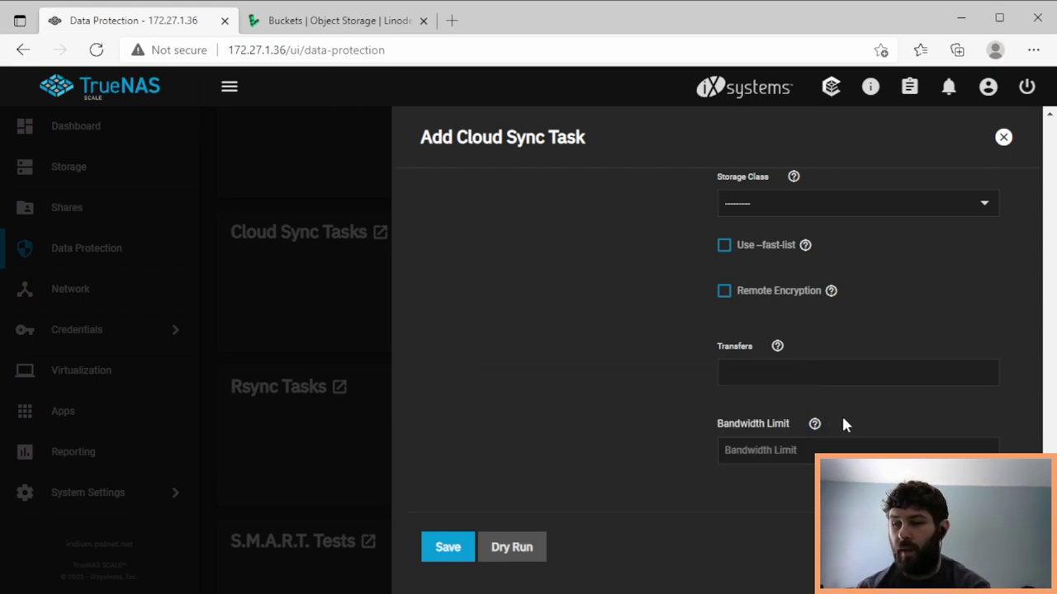
{"action": "left_click", "coordinate": [815, 425]}
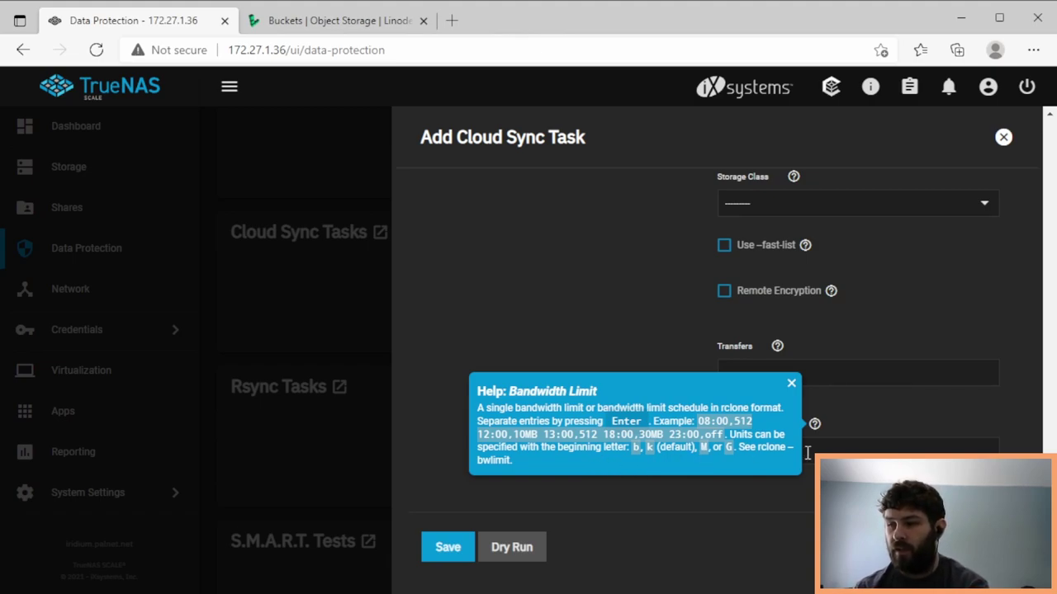
{"action": "left_click", "coordinate": [848, 450]}
{"action": "type", "text": "1M"}
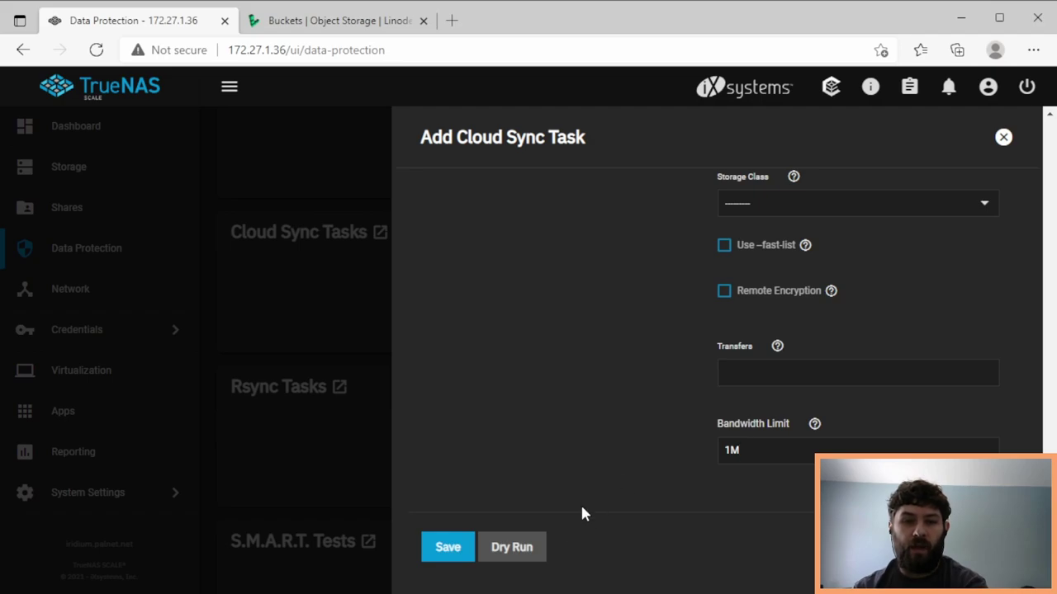
- Dry-run the task, confirm it lists Hello, World.txt and folder/Thumbnail.png, then close the log
{"action": "left_click", "coordinate": [515, 548]}
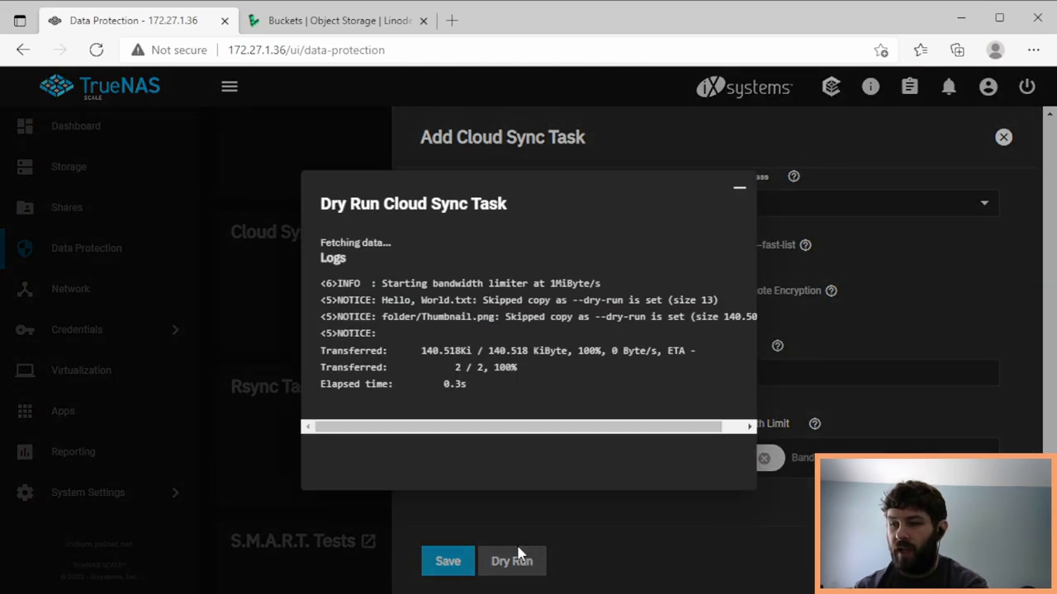
{"action": "left_click_drag", "start_coordinate": [383, 300], "coordinate": [472, 301]}
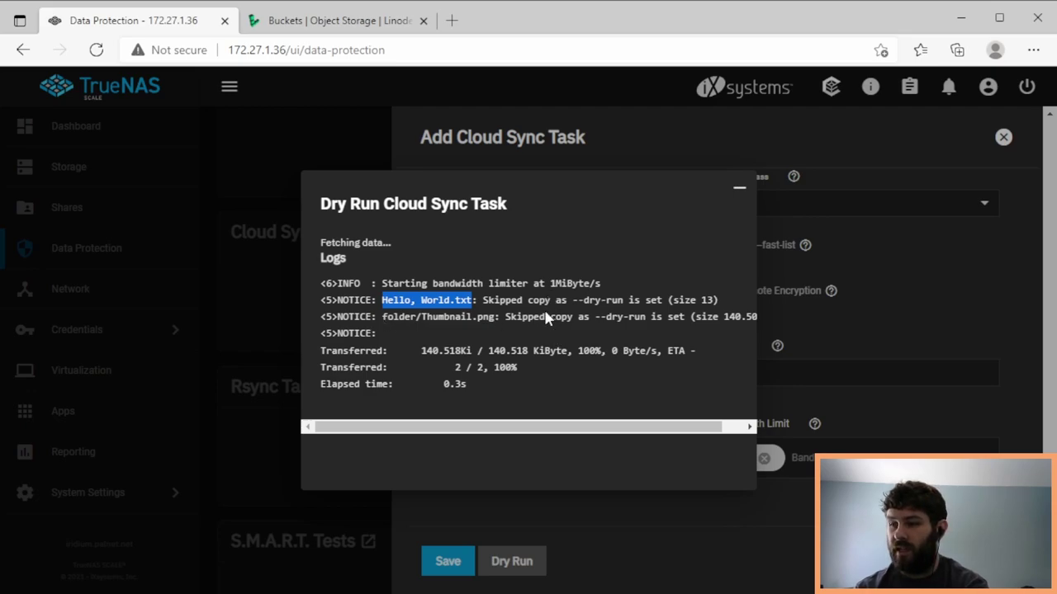
{"action": "left_click", "coordinate": [739, 189]}
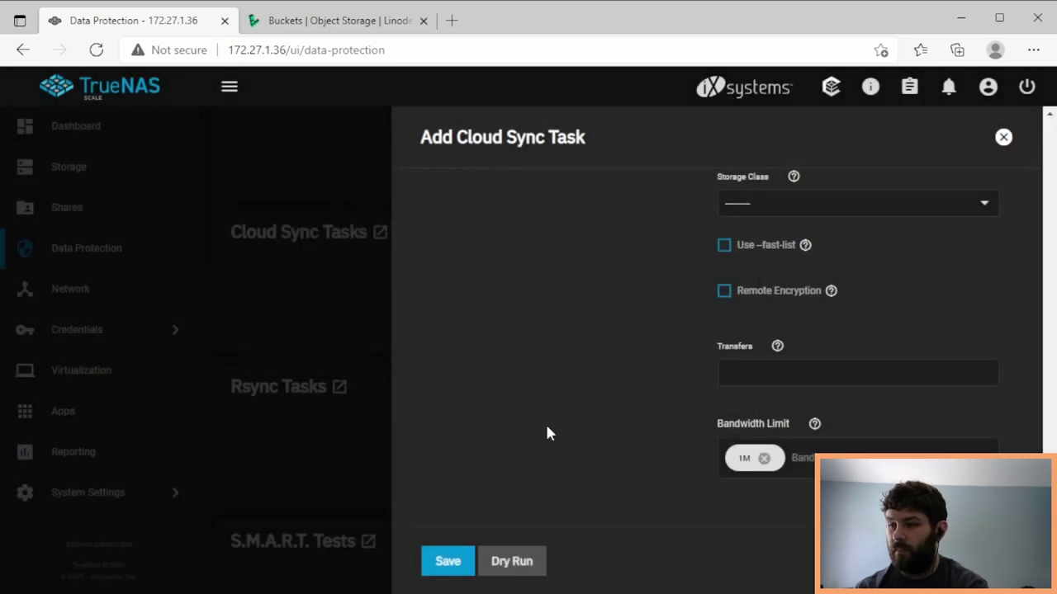
{"action": "left_click", "coordinate": [447, 562]}
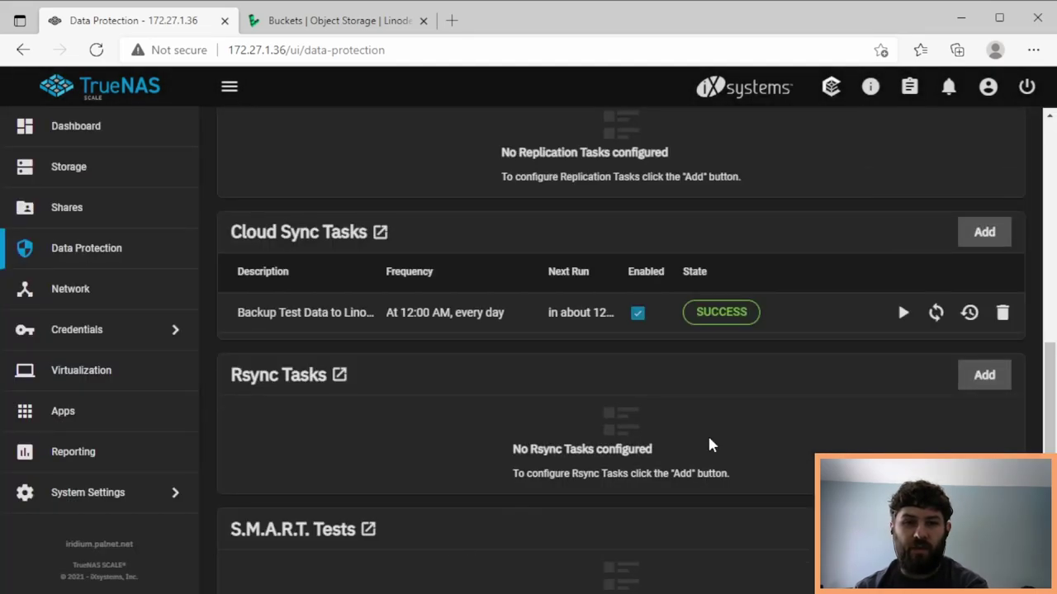
{"action": "left_click", "coordinate": [903, 313]}
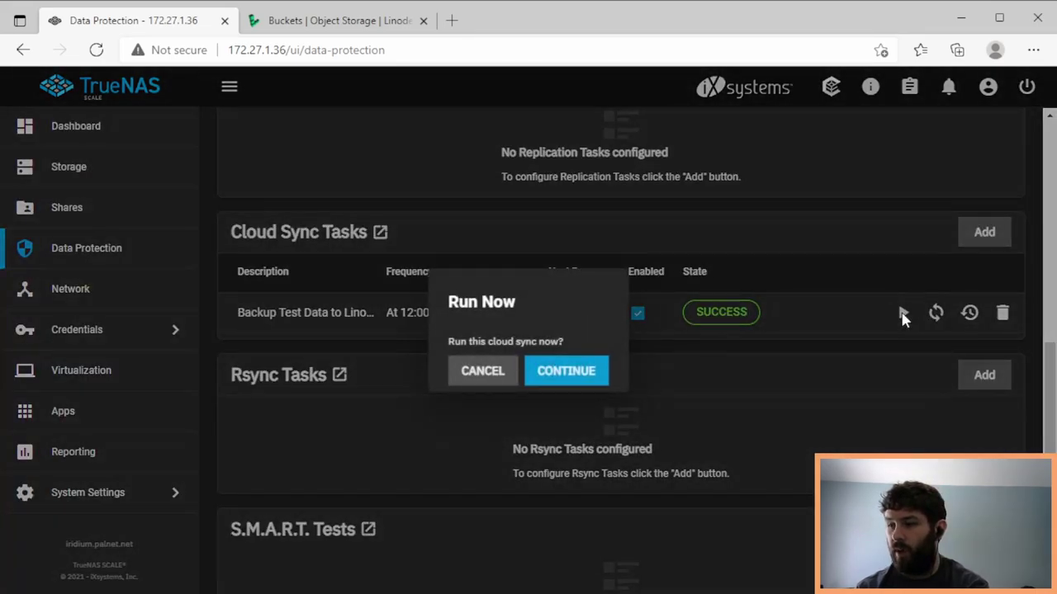
{"action": "left_click", "coordinate": [572, 376]}
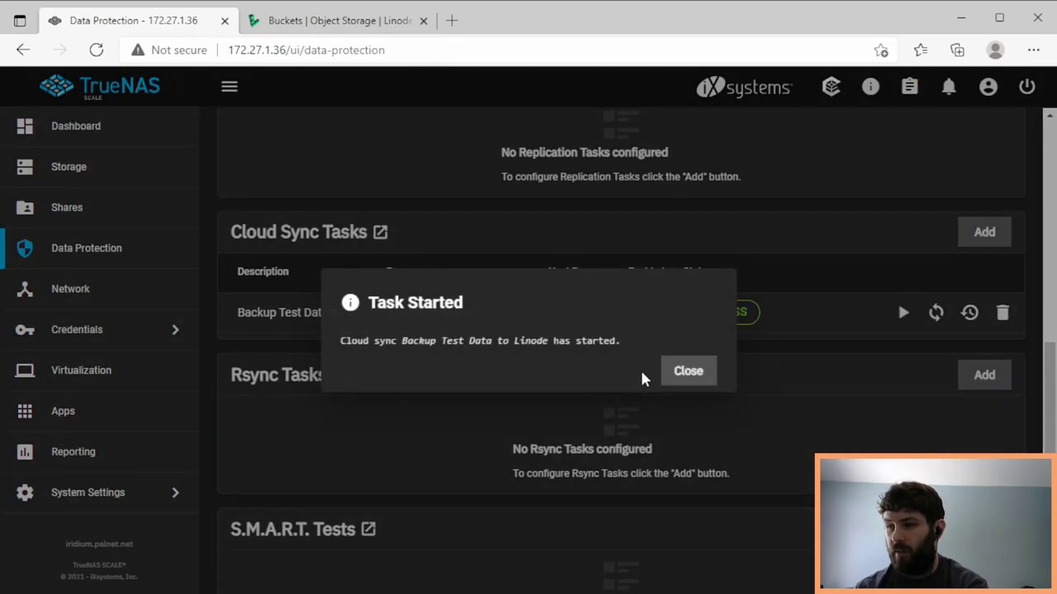
{"action": "left_click", "coordinate": [685, 374]}
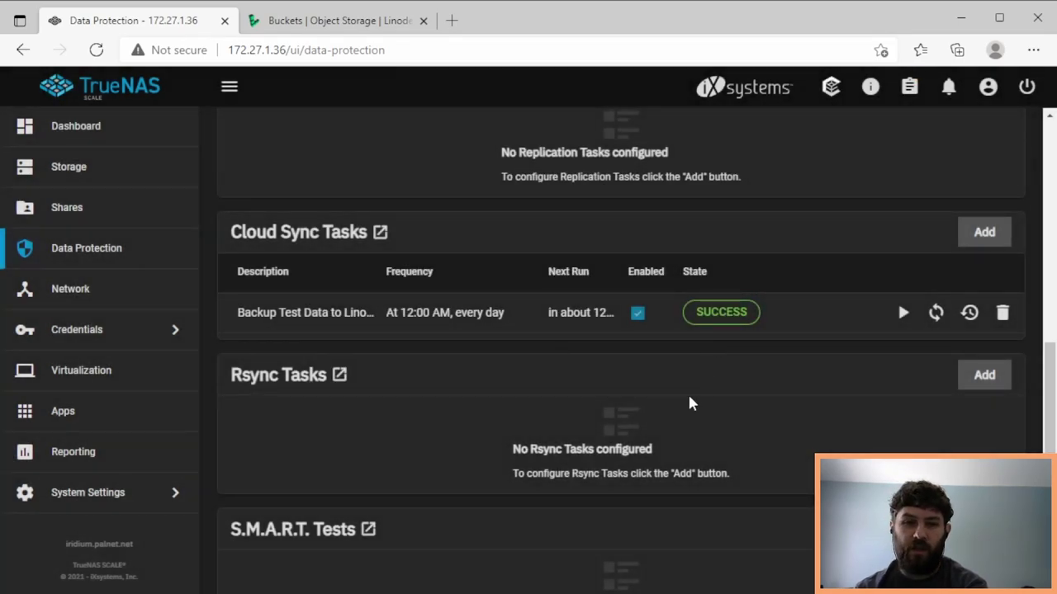
- In Linode, open the apalrd-test bucket and browse into its backed-up folder
{"action": "left_click", "coordinate": [326, 22]}
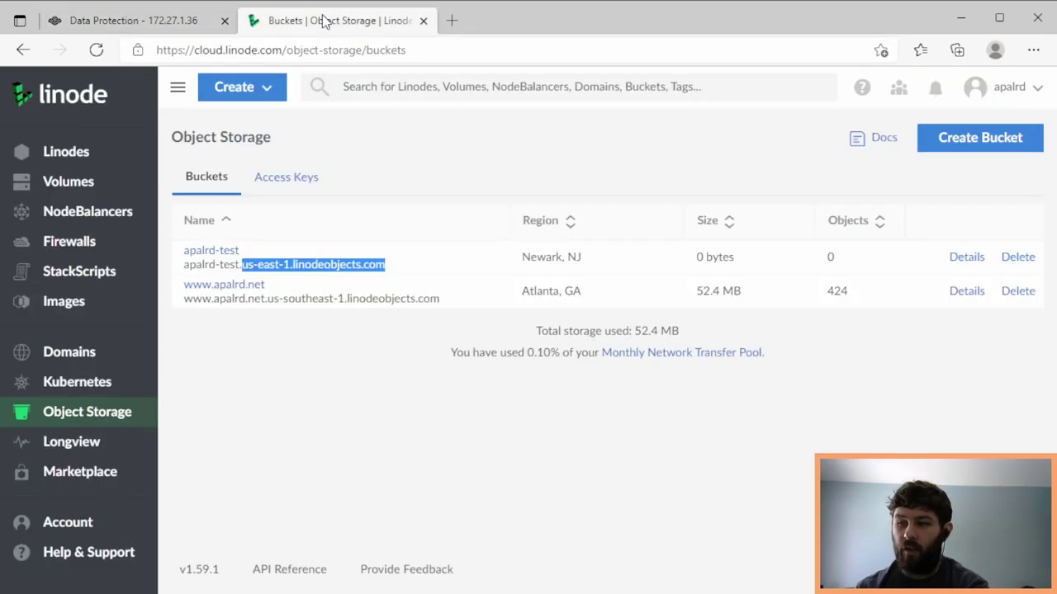
{"action": "left_click", "coordinate": [227, 252]}
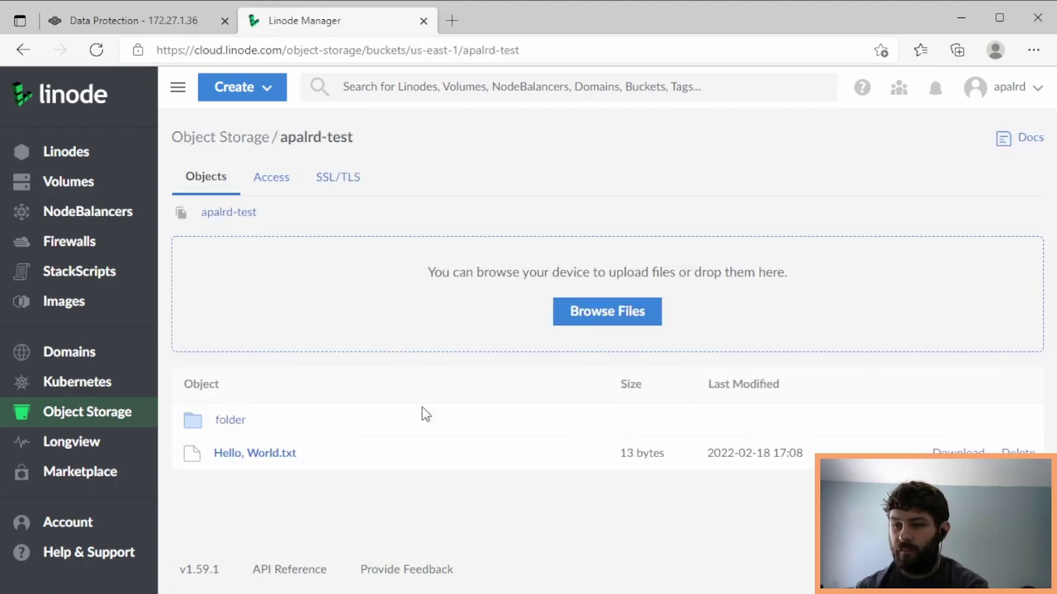
{"action": "left_click", "coordinate": [227, 421]}
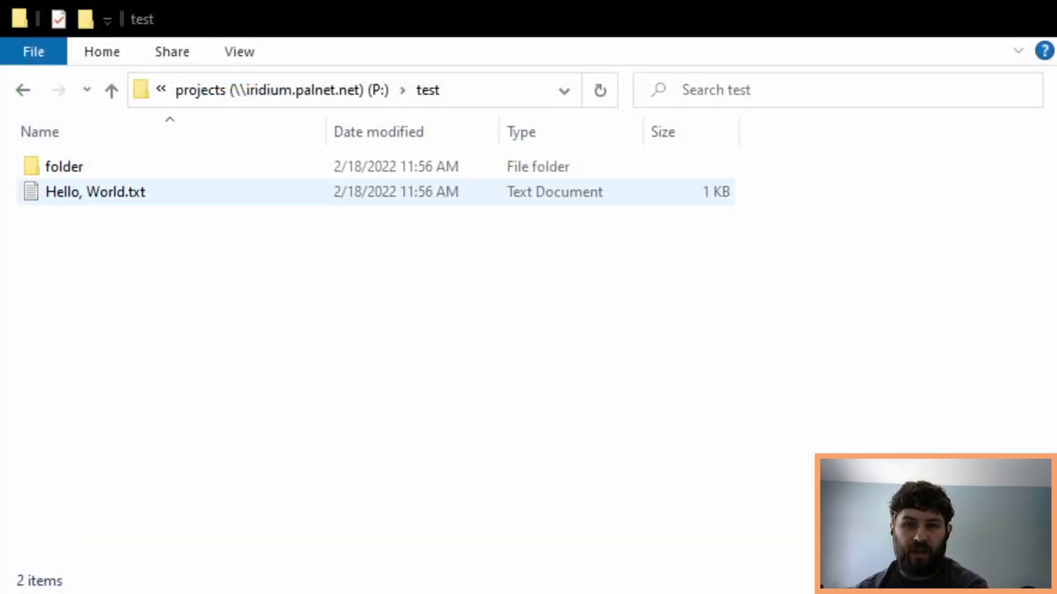
- Look inside folder in the local test share, then return to test
{"action": "left_click", "coordinate": [152, 194]}
{"action": "double_click", "coordinate": [149, 175]}
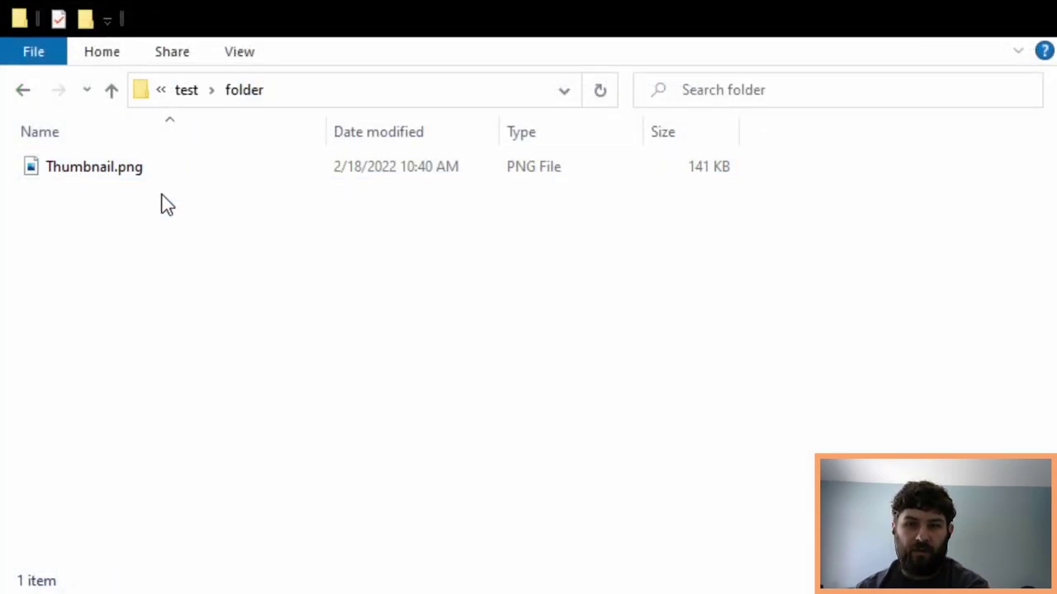
{"action": "left_click", "coordinate": [24, 92]}
{"action": "left_click", "coordinate": [334, 379]}
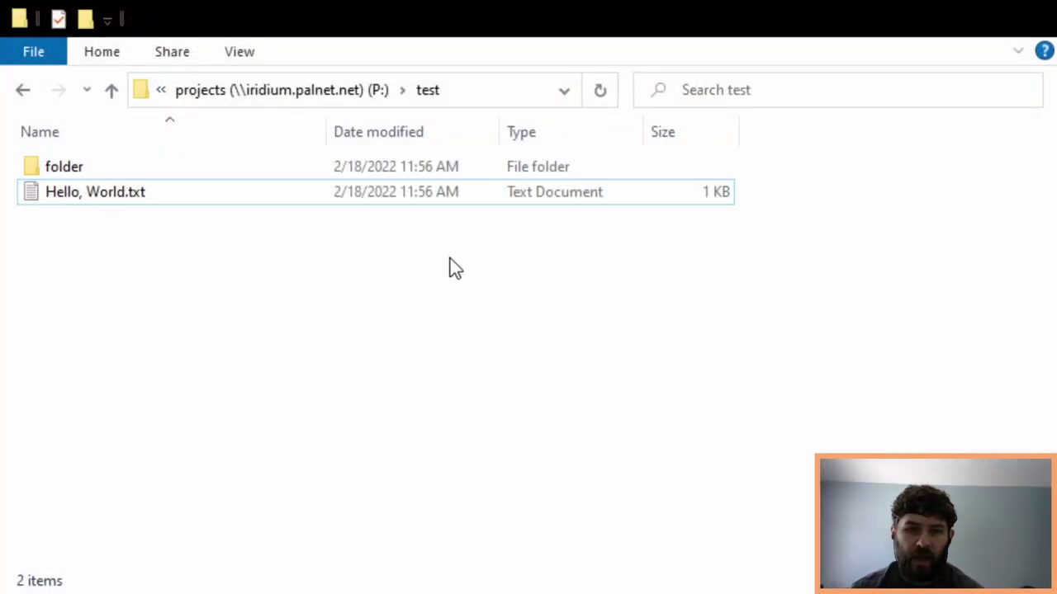
- Delete Hello, World.txt and folder from the test folder
{"action": "left_click", "coordinate": [236, 190]}
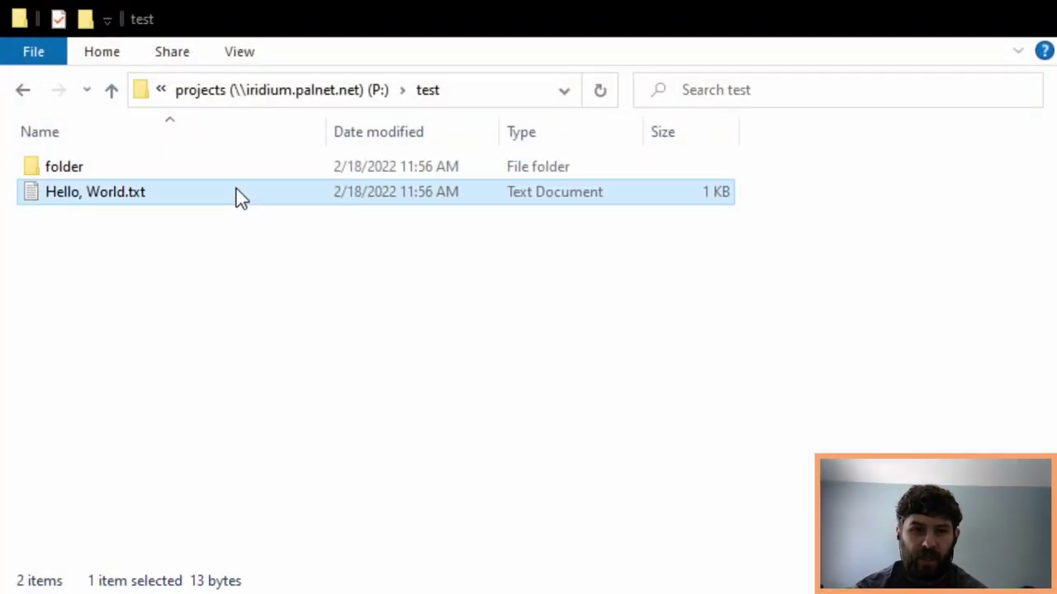
{"action": "key", "text": "Delete"}
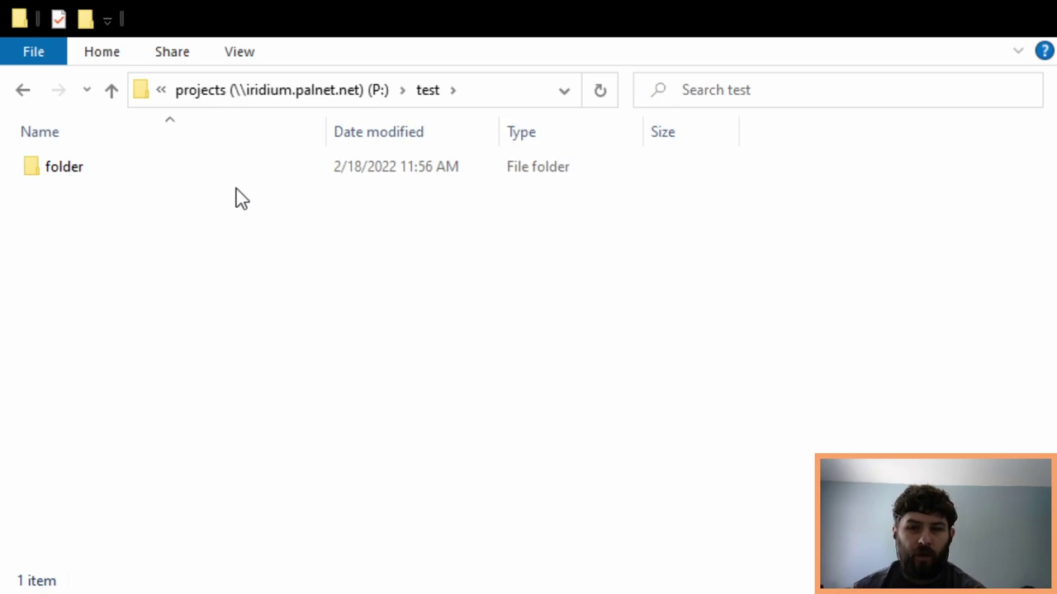
{"action": "left_click", "coordinate": [227, 172]}
{"action": "key", "text": "Delete"}
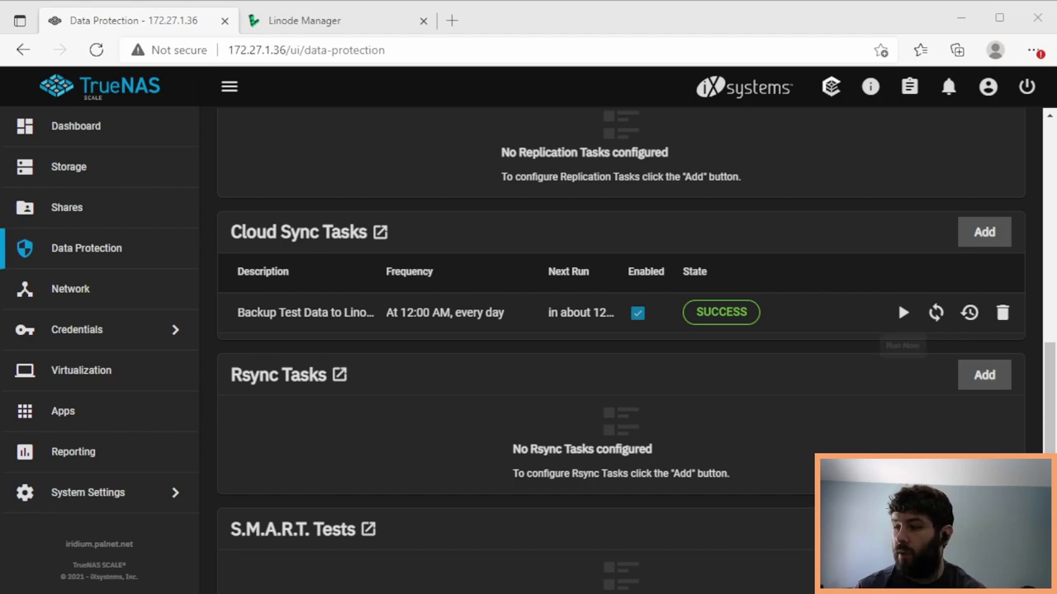
- Start a restore from the Linode backup task with the description 'Backup Restore'
{"action": "left_click", "coordinate": [969, 312]}
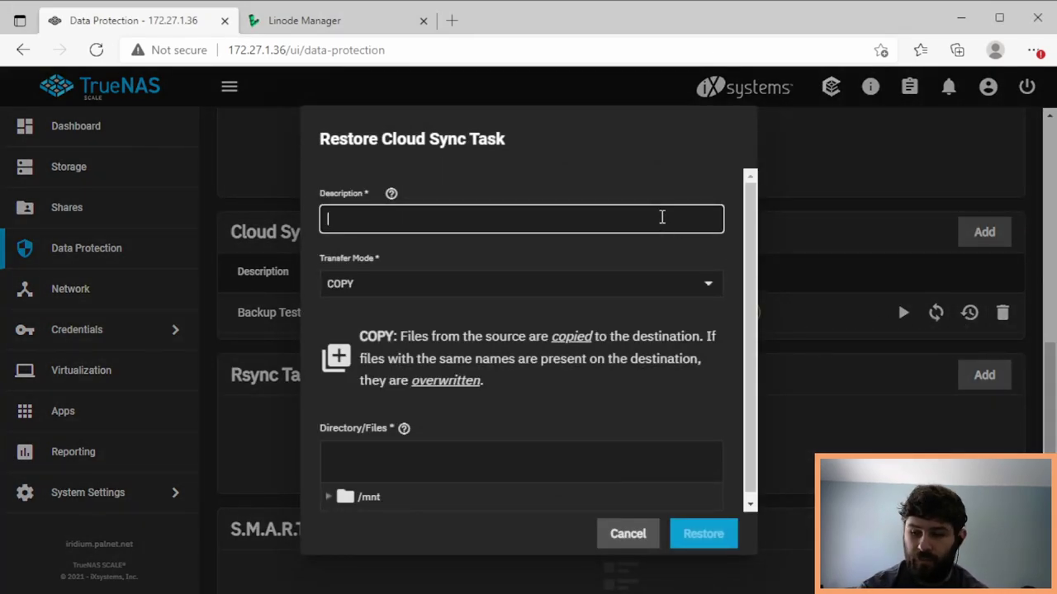
{"action": "left_click_drag", "start_coordinate": [750, 224], "coordinate": [750, 241]}
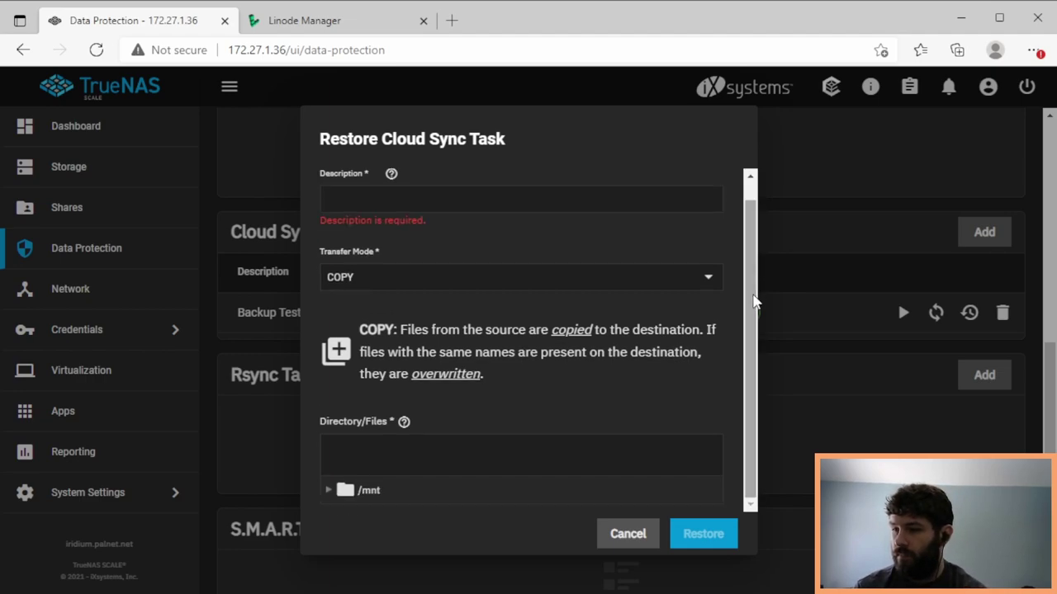
{"action": "left_click", "coordinate": [406, 199]}
{"action": "type", "text": "B"}
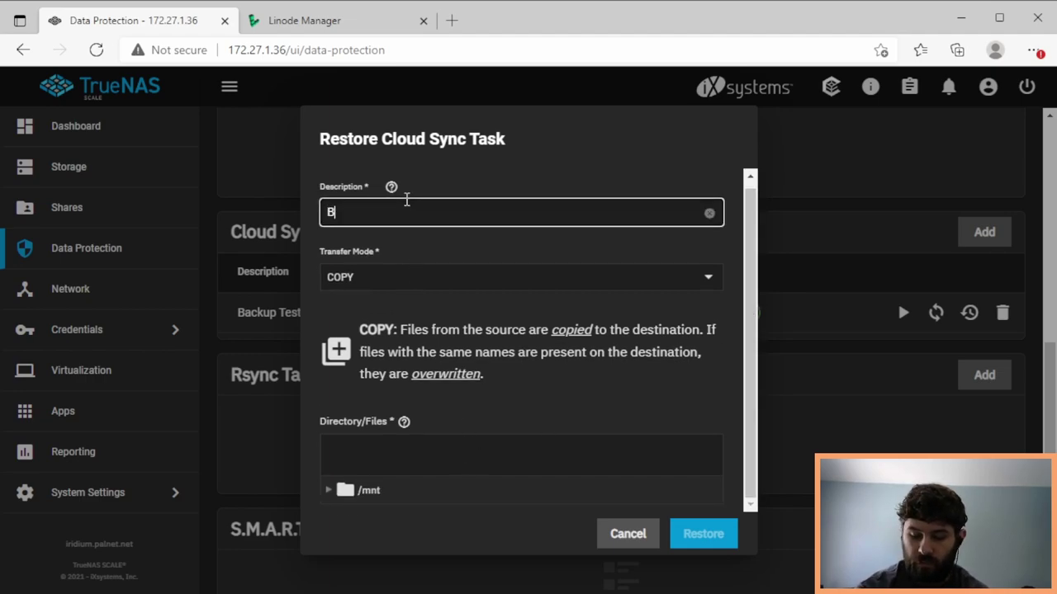
{"action": "type", "text": "ackup Restore"}
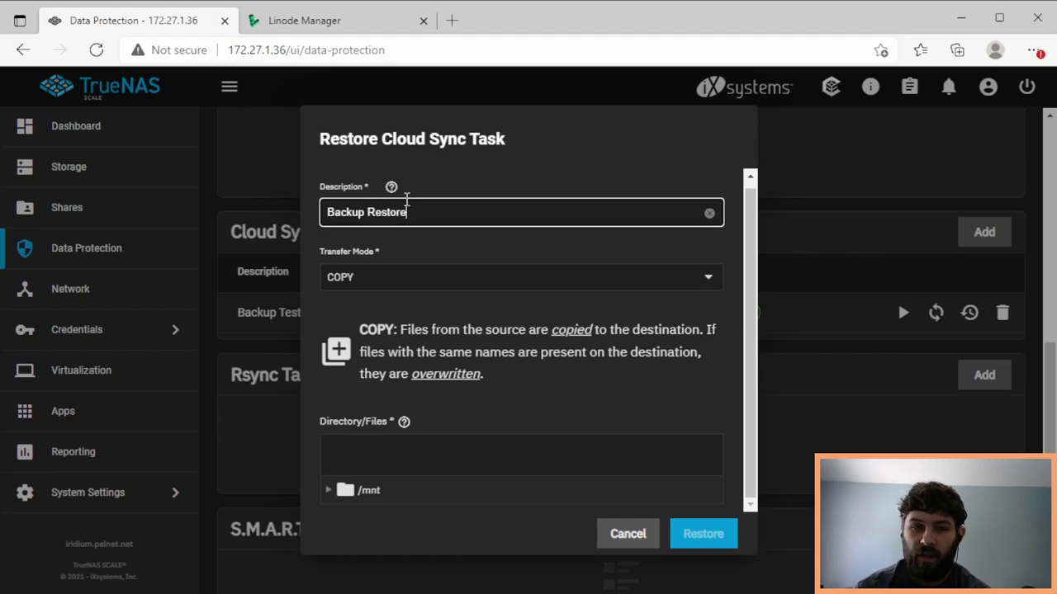
- Set the restore destination to /mnt/data/projects/test and create the task
{"action": "left_click", "coordinate": [328, 491]}
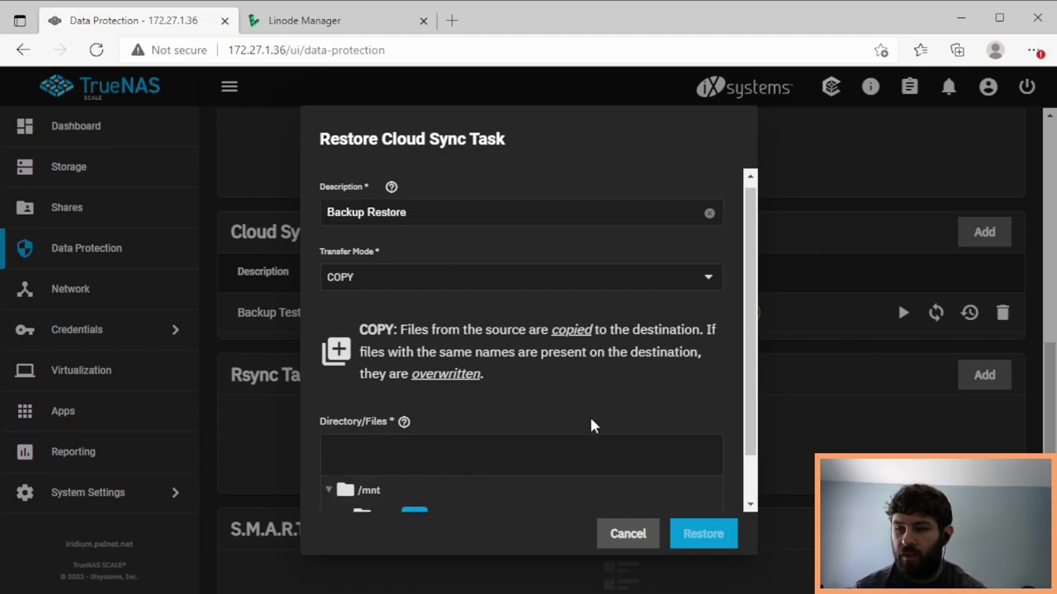
{"action": "scroll", "coordinate": [726, 284], "scroll_direction": "down", "scroll_amount": 1}
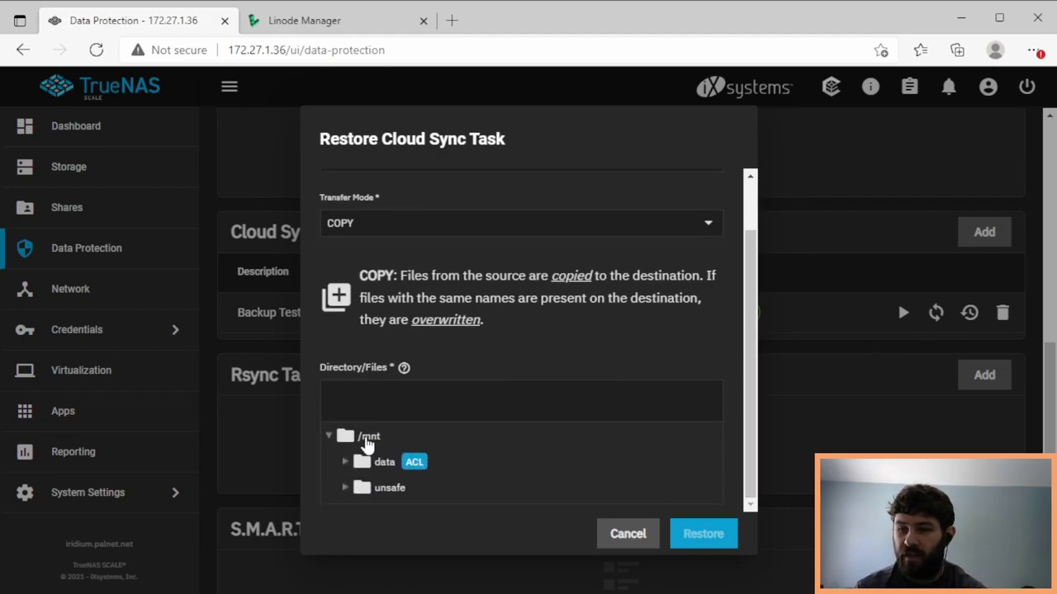
{"action": "left_click", "coordinate": [360, 462]}
{"action": "scroll", "coordinate": [484, 448], "scroll_direction": "down", "scroll_amount": 3}
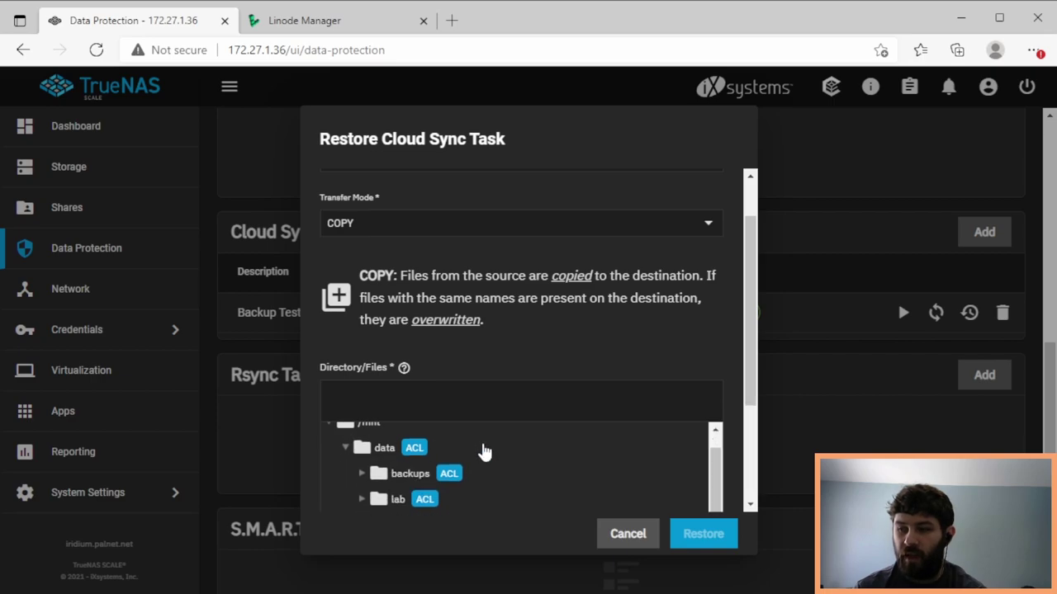
{"action": "scroll", "coordinate": [707, 402], "scroll_direction": "down", "scroll_amount": 2}
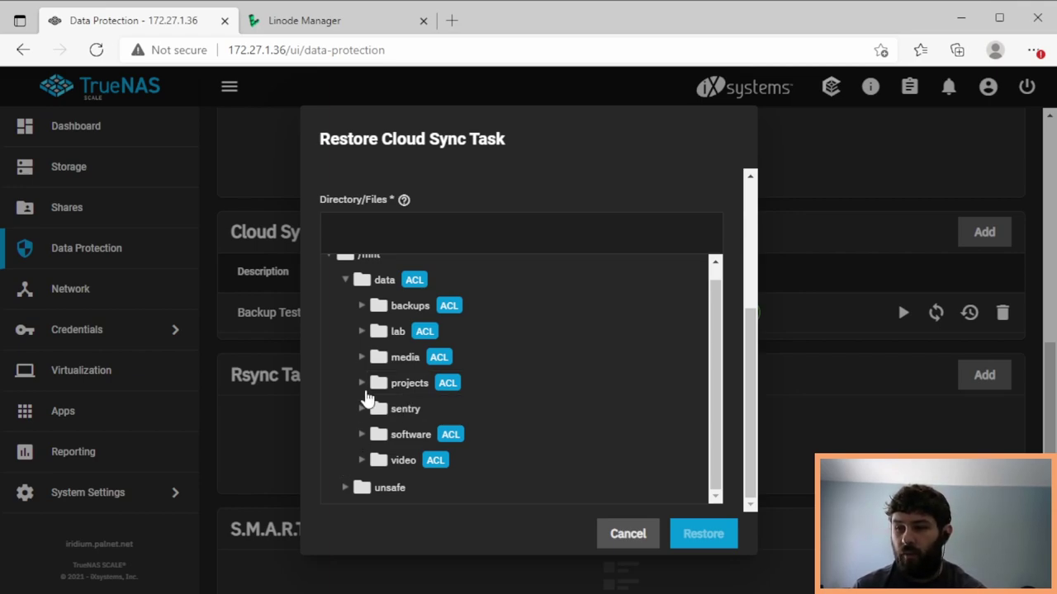
{"action": "left_click", "coordinate": [360, 382]}
{"action": "scroll", "coordinate": [388, 446], "scroll_direction": "down", "scroll_amount": 1}
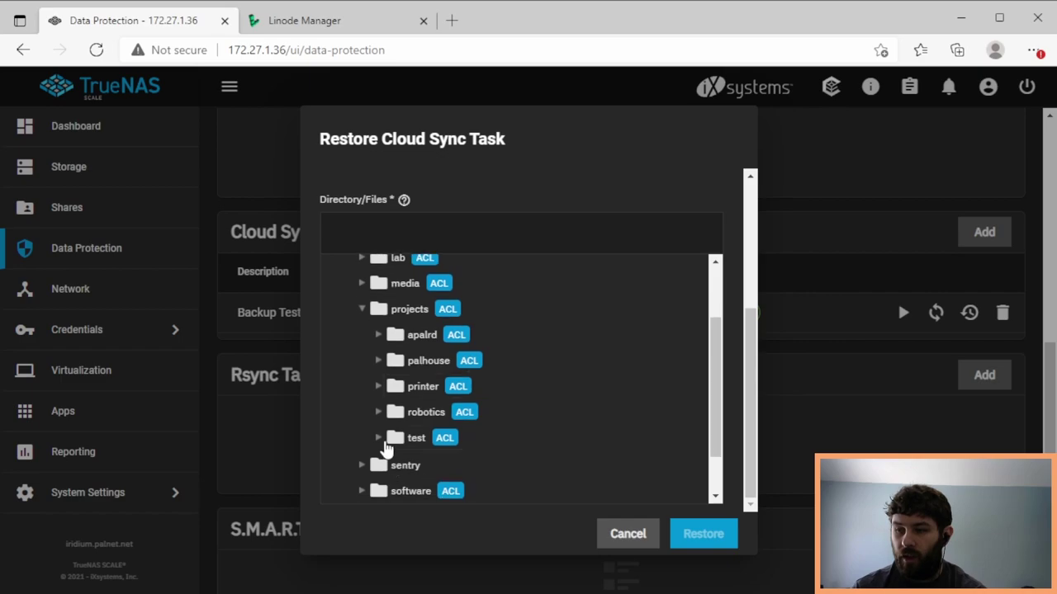
{"action": "left_click", "coordinate": [387, 438]}
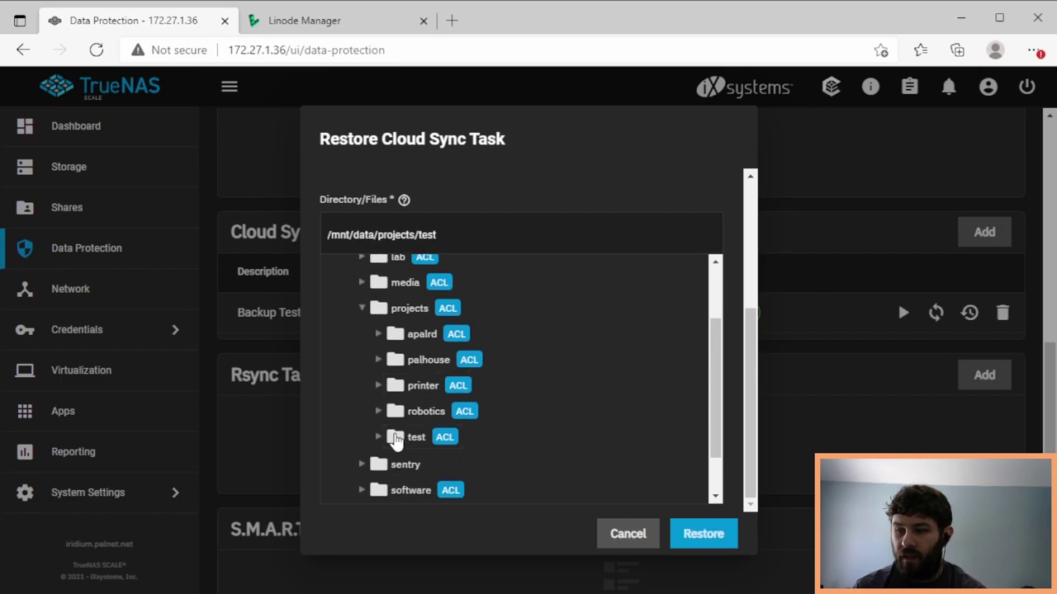
{"action": "left_click", "coordinate": [703, 535]}
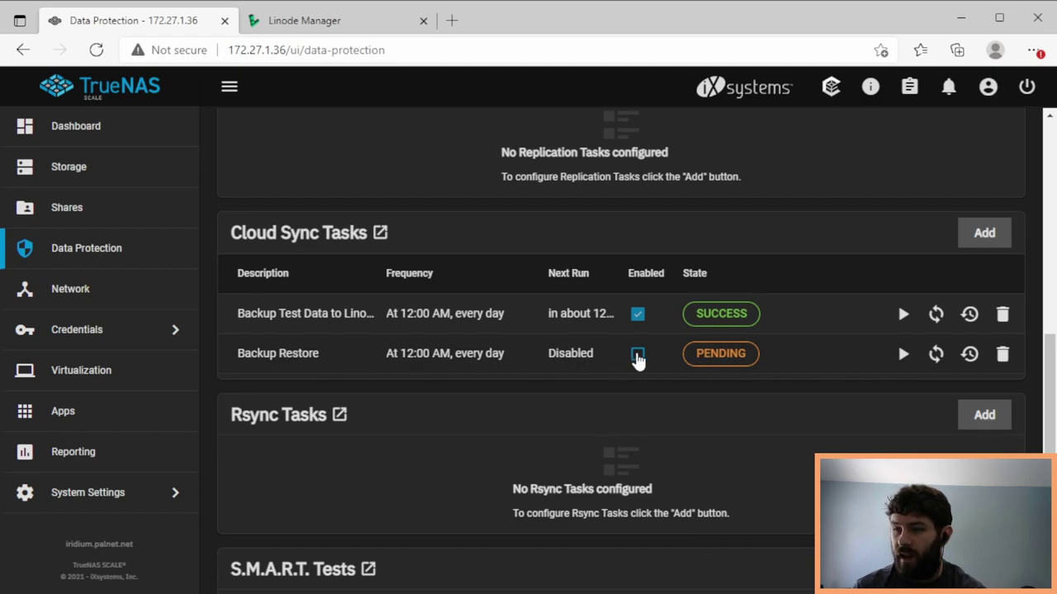
- Run the Backup Restore task now and dismiss the started notice
{"action": "left_click", "coordinate": [904, 354]}
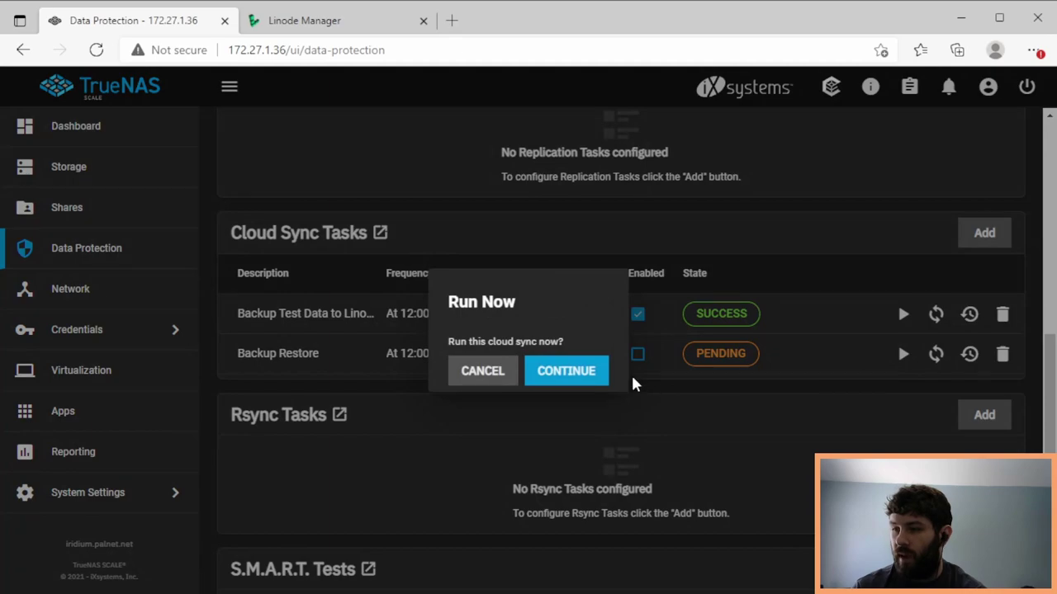
{"action": "left_click", "coordinate": [569, 375]}
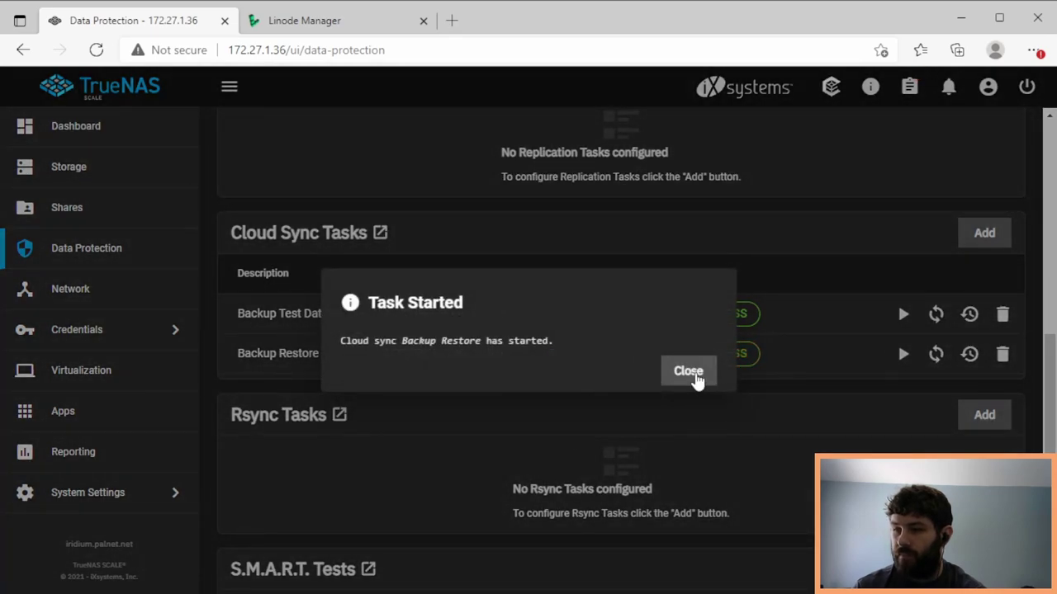
{"action": "left_click", "coordinate": [697, 373]}
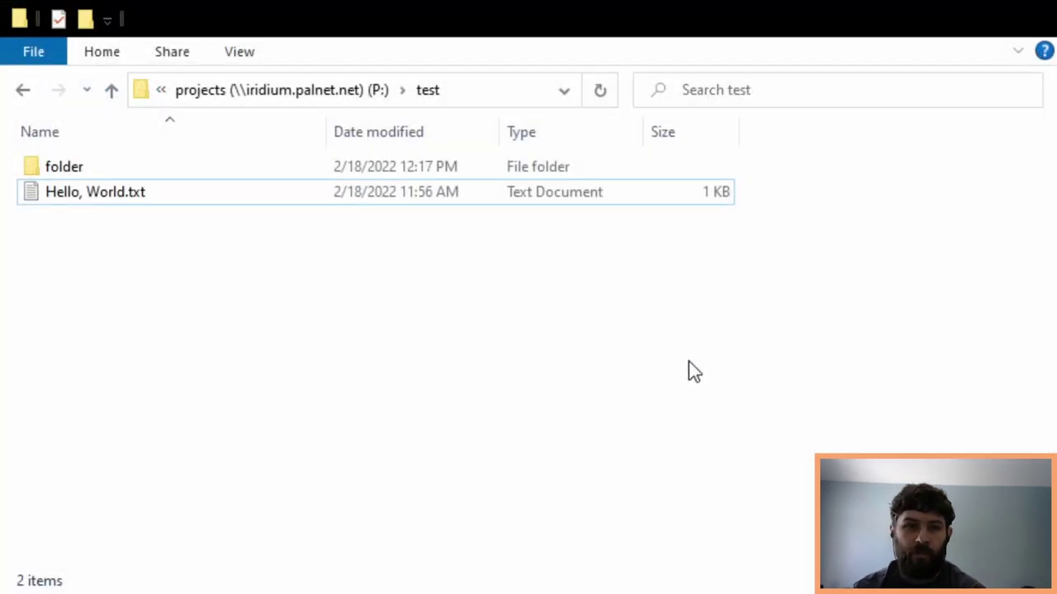
- Check the restored Hello, World.txt and open folder to confirm Thumbnail.png is back
{"action": "left_click", "coordinate": [354, 190]}
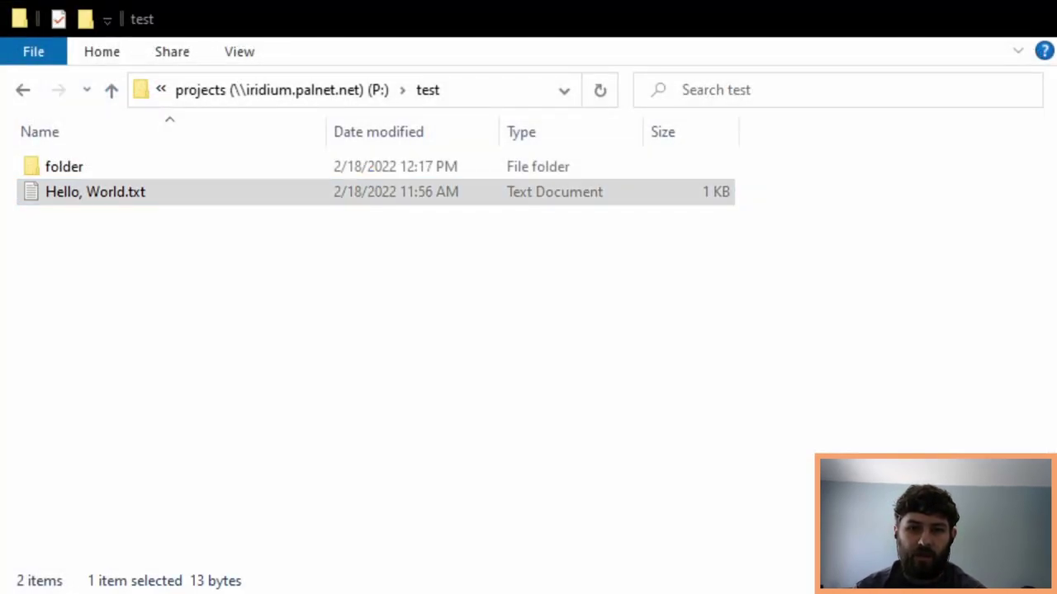
{"action": "double_click", "coordinate": [347, 166]}
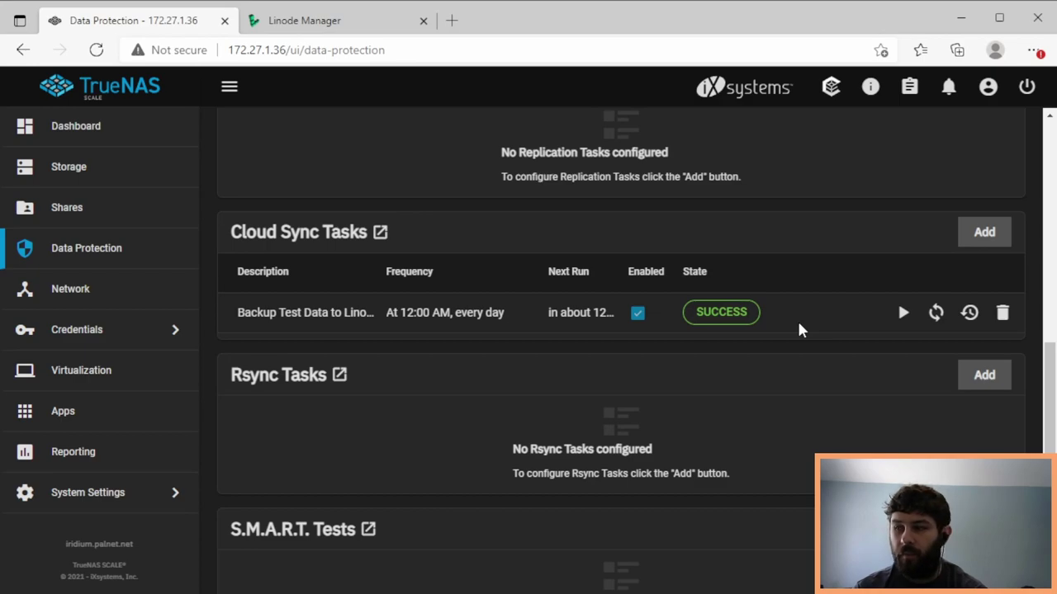
- Edit the Linode backup task to use /mnt/data/projects/test as its source
{"action": "left_click", "coordinate": [441, 312]}
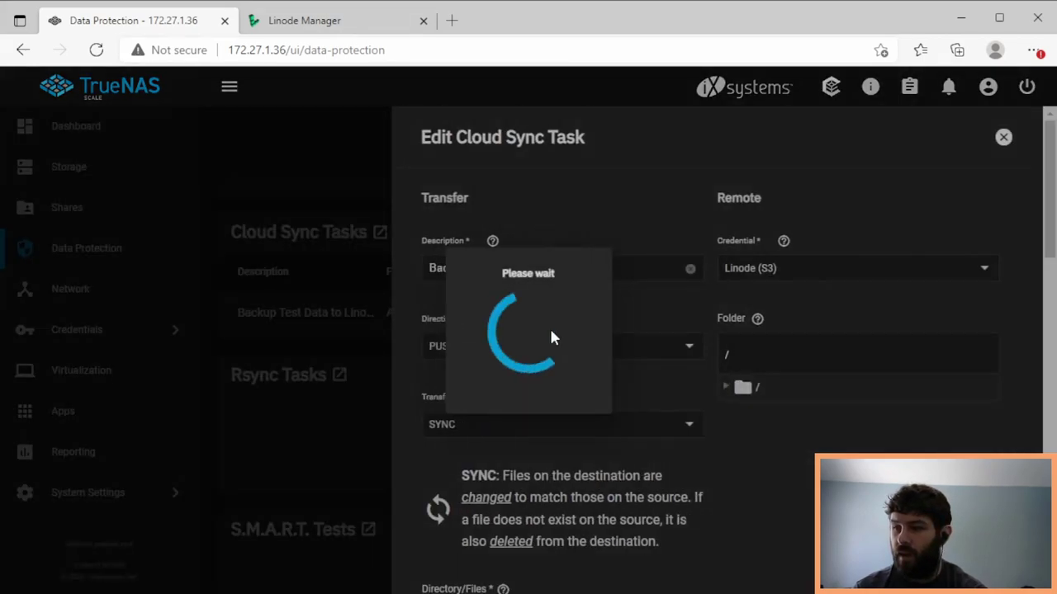
{"action": "scroll", "coordinate": [1030, 289], "scroll_direction": "down", "scroll_amount": 4}
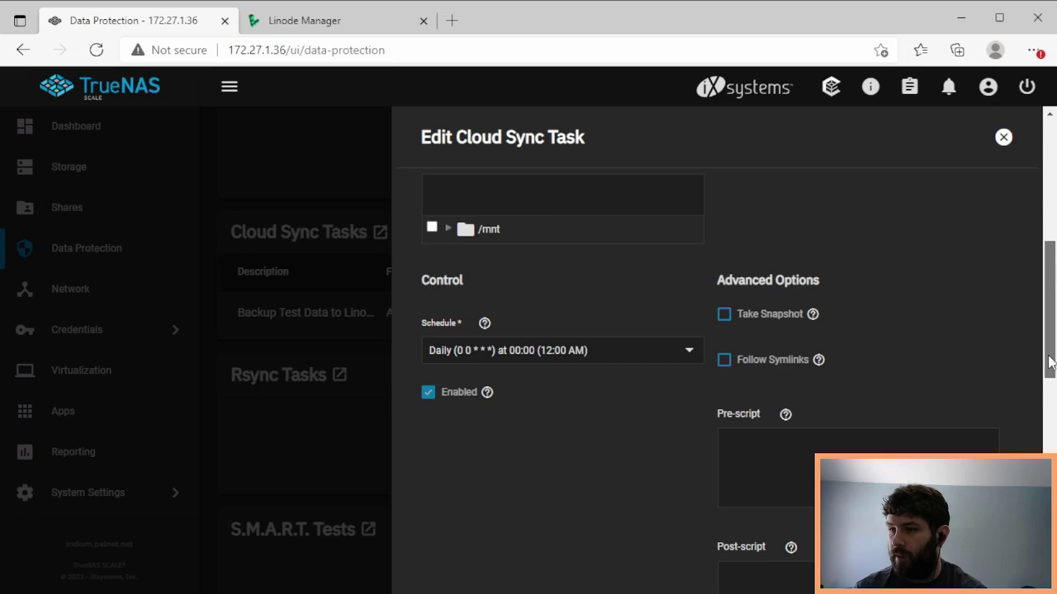
{"action": "left_click", "coordinate": [448, 352]}
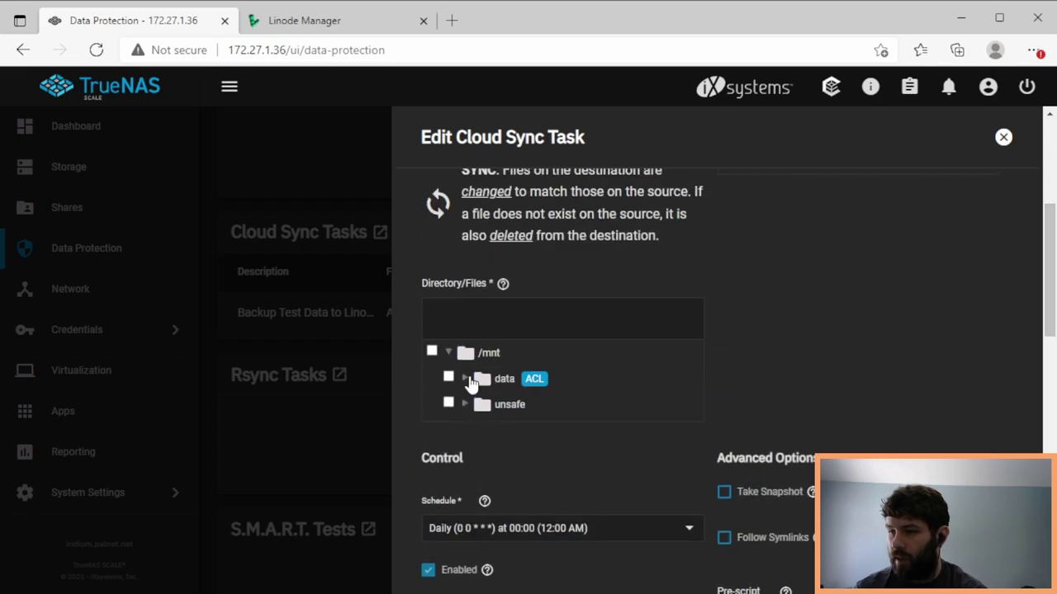
{"action": "left_click", "coordinate": [464, 378]}
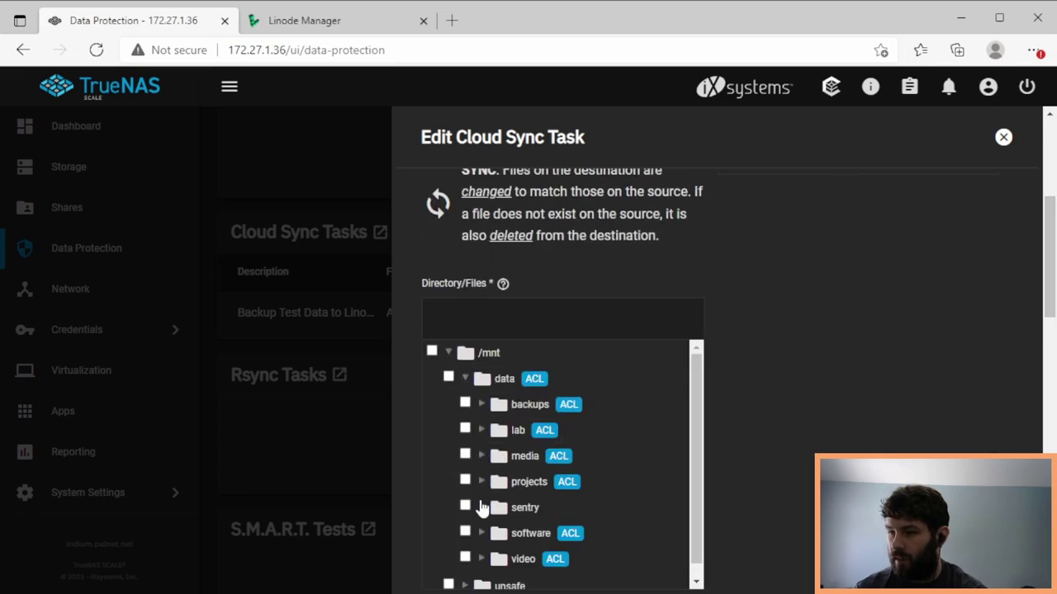
{"action": "left_click", "coordinate": [479, 483]}
{"action": "scroll", "coordinate": [500, 537], "scroll_direction": "down", "scroll_amount": 2}
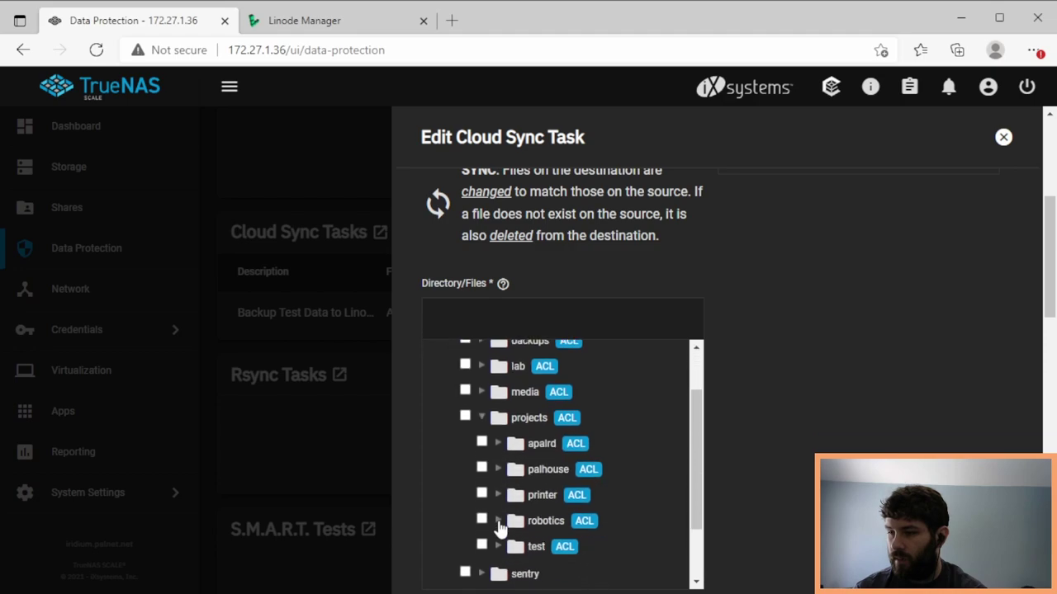
{"action": "left_click", "coordinate": [481, 536]}
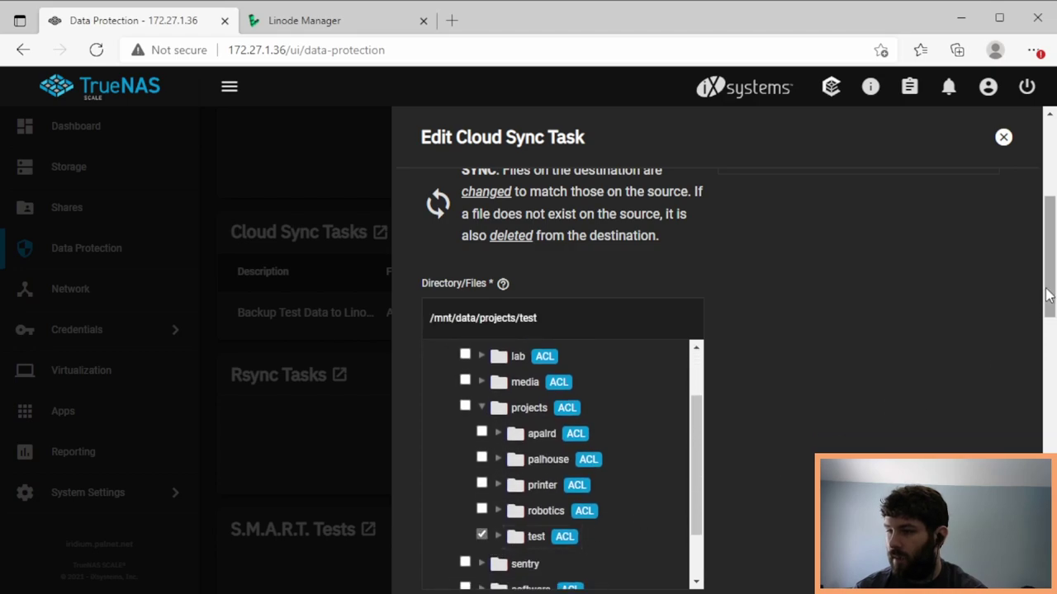
{"action": "left_click_drag", "start_coordinate": [1047, 301], "coordinate": [1048, 430]}
{"action": "scroll", "coordinate": [815, 408], "scroll_direction": "down", "scroll_amount": 6}
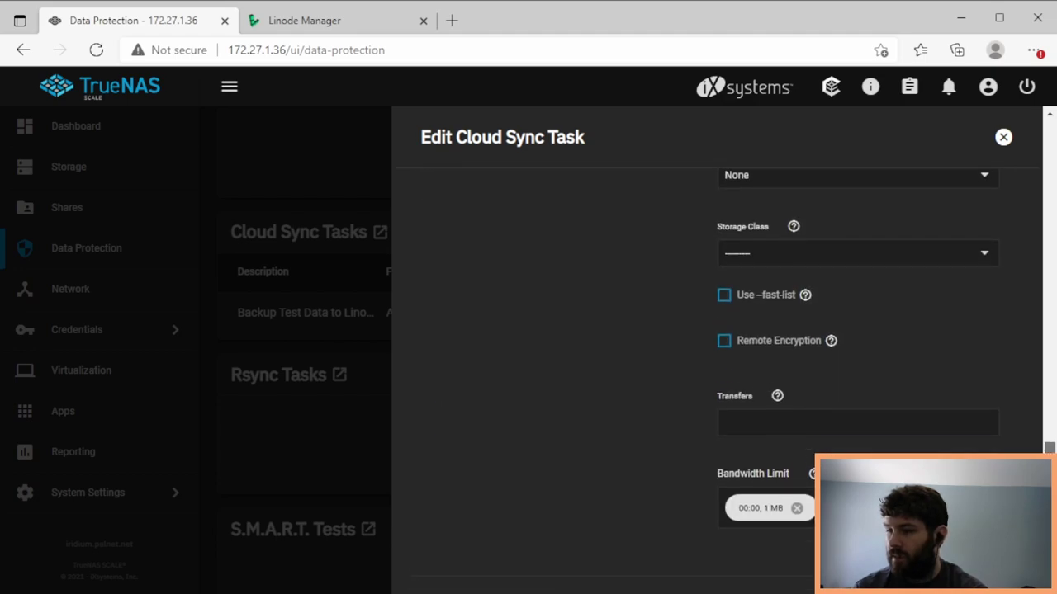
- Turn on Remote Encryption and Filename Encryption for the task
{"action": "left_click", "coordinate": [724, 312]}
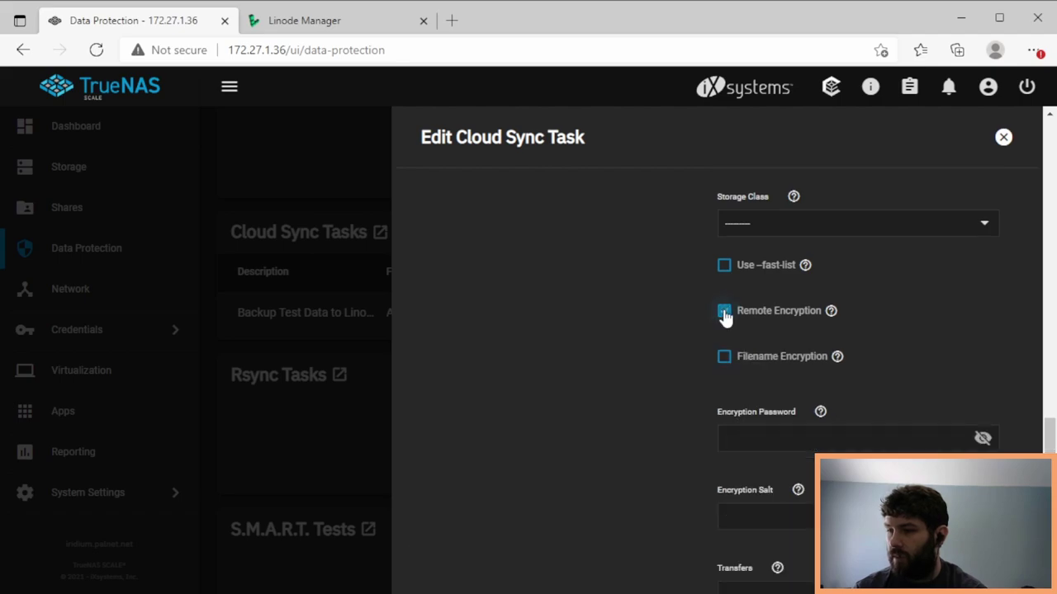
{"action": "left_click", "coordinate": [830, 313]}
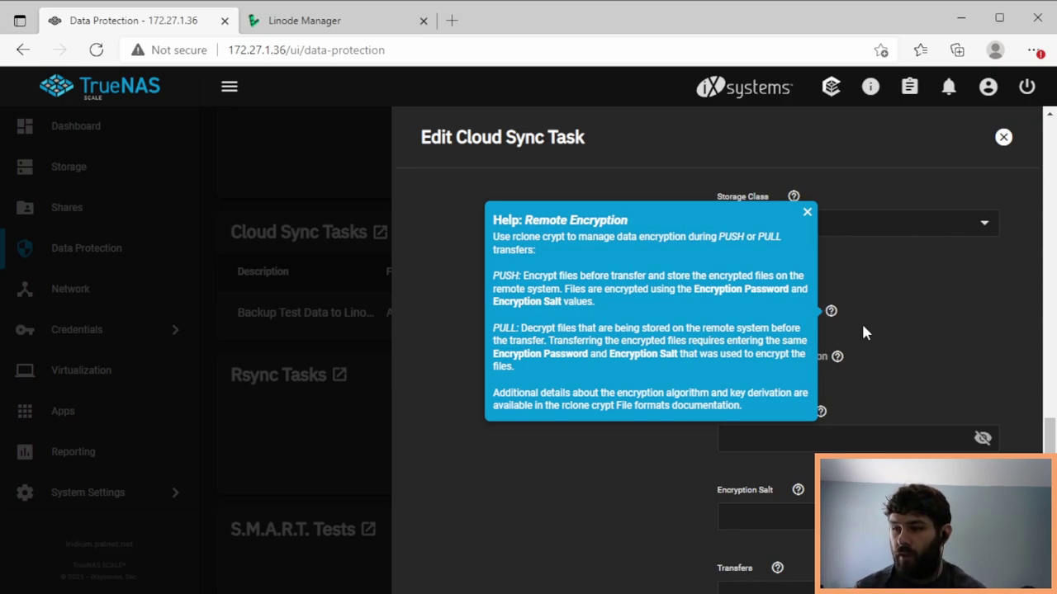
{"action": "left_click", "coordinate": [862, 327]}
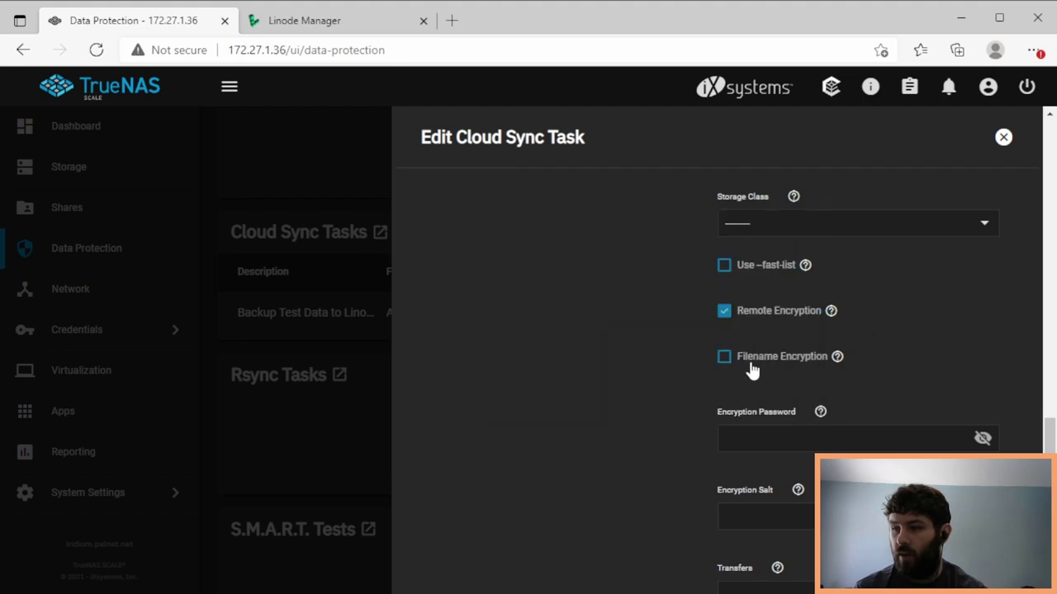
{"action": "left_click", "coordinate": [836, 357]}
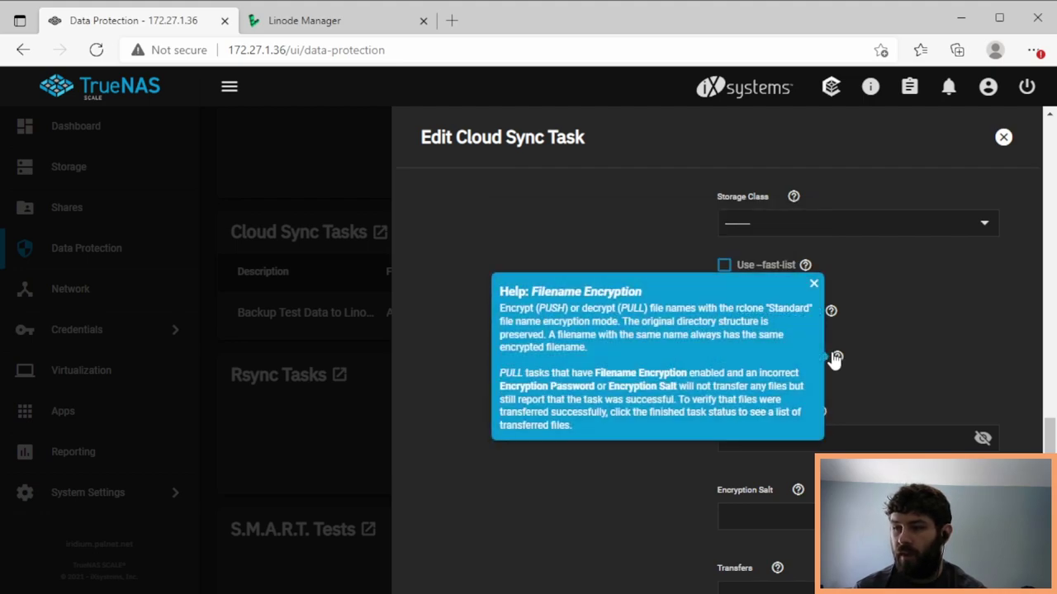
{"action": "left_click", "coordinate": [886, 351]}
{"action": "left_click", "coordinate": [724, 356]}
{"action": "scroll", "coordinate": [1049, 437], "scroll_direction": "down", "scroll_amount": 2}
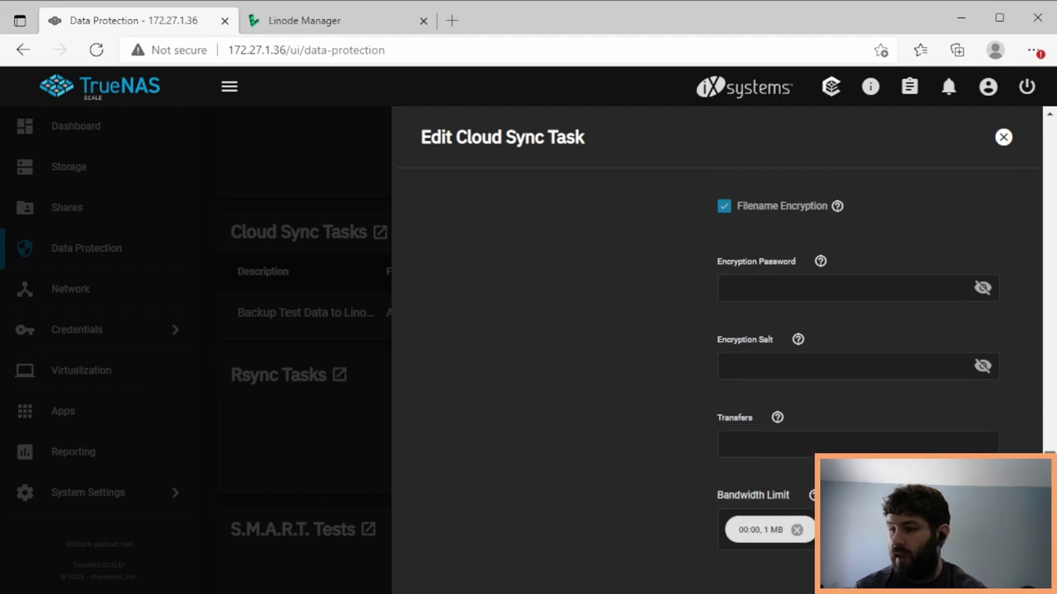
- Enter the encryption password and the encryption salt
{"action": "left_click", "coordinate": [908, 280]}
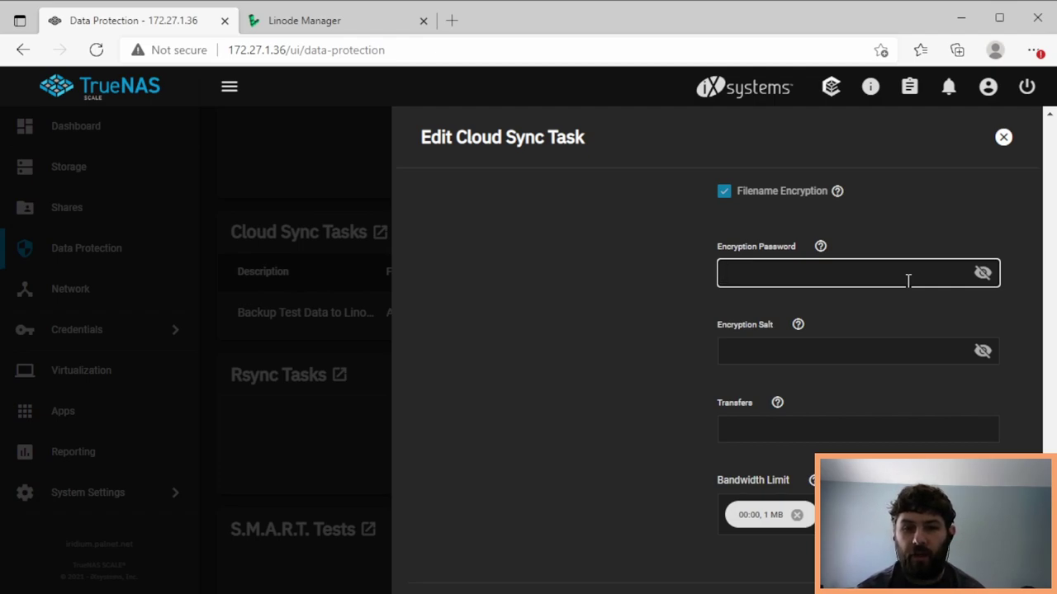
{"action": "type", "text": "test"}
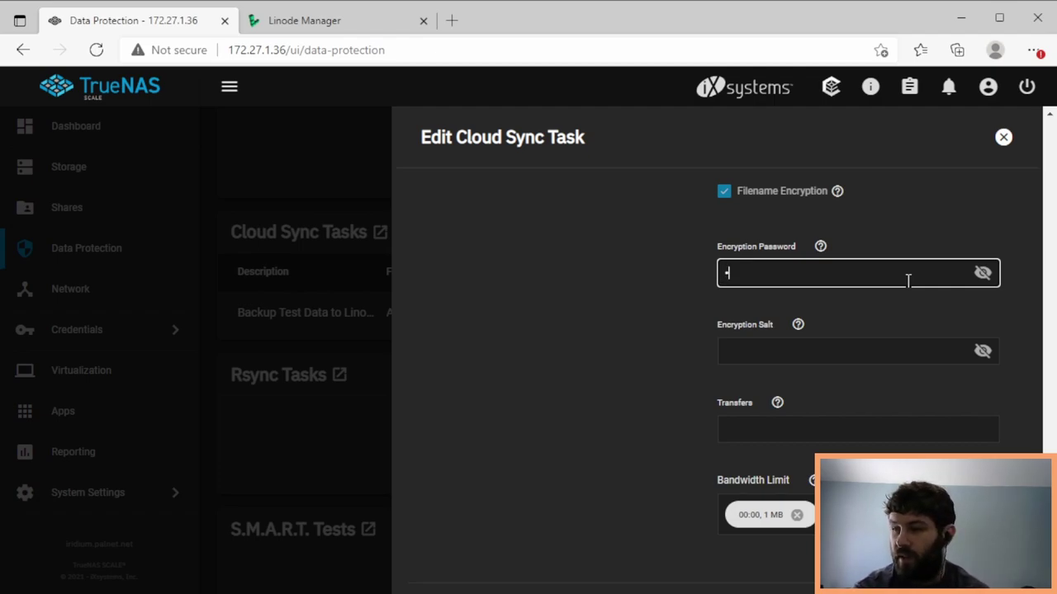
{"action": "key", "text": "Tab"}
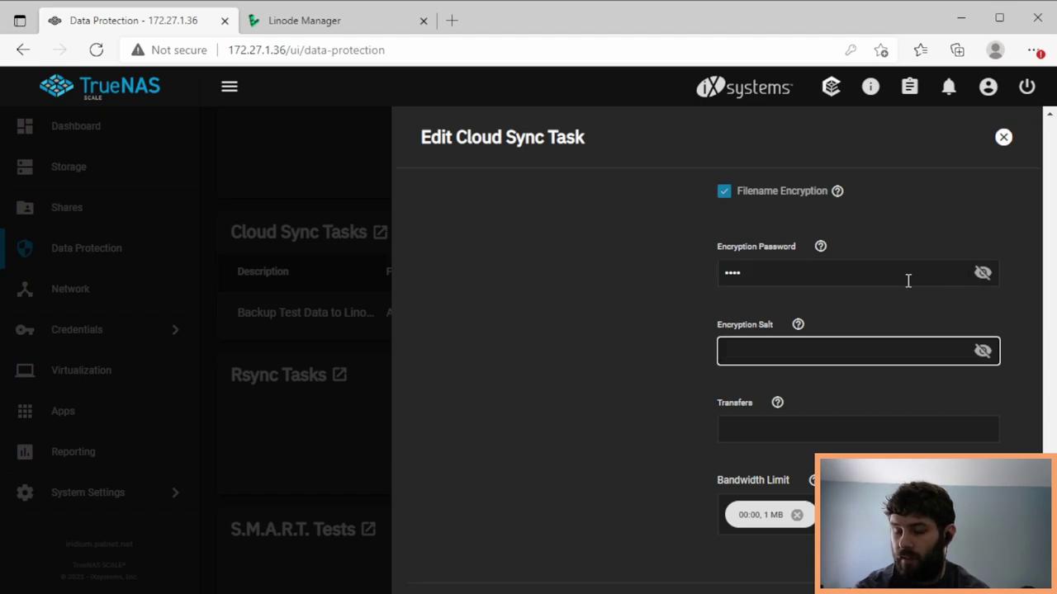
{"action": "type", "text": "test"}
{"action": "left_click", "coordinate": [655, 378]}
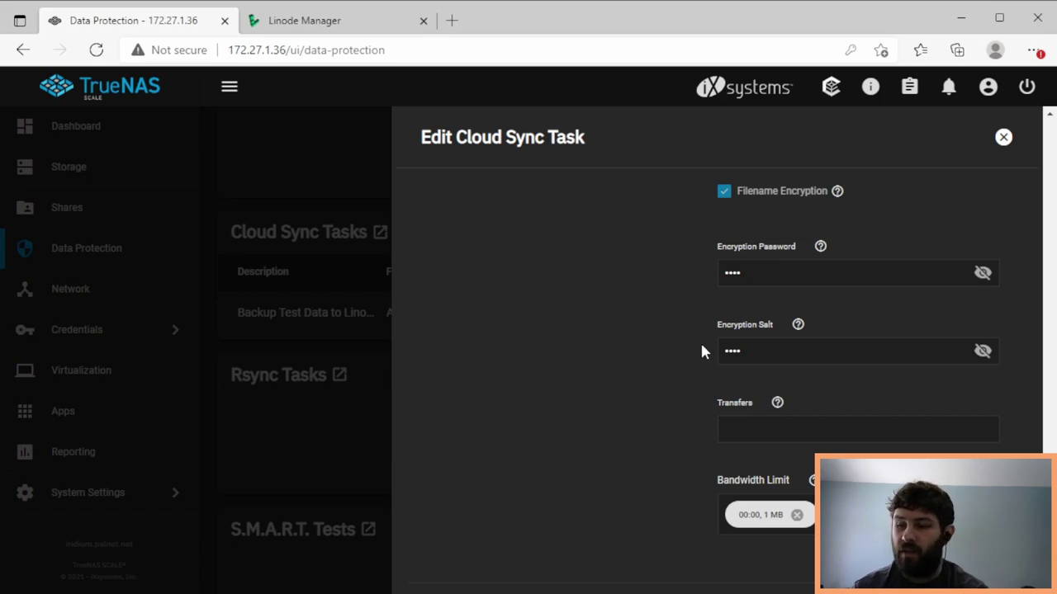
{"action": "left_click", "coordinate": [823, 273]}
{"action": "left_click", "coordinate": [806, 352]}
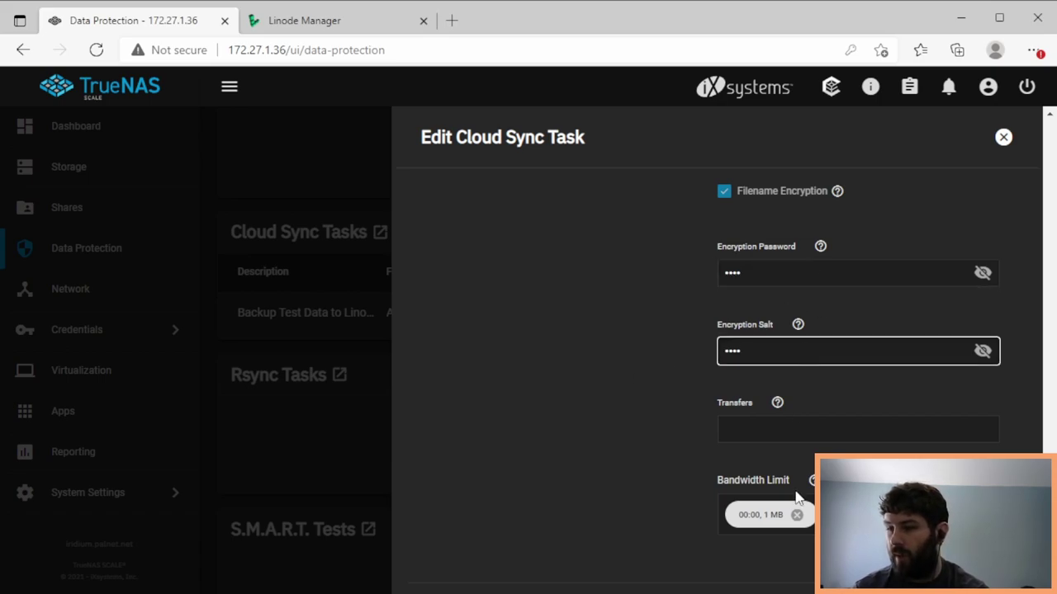
{"action": "scroll", "coordinate": [859, 347], "scroll_direction": "down", "scroll_amount": 2}
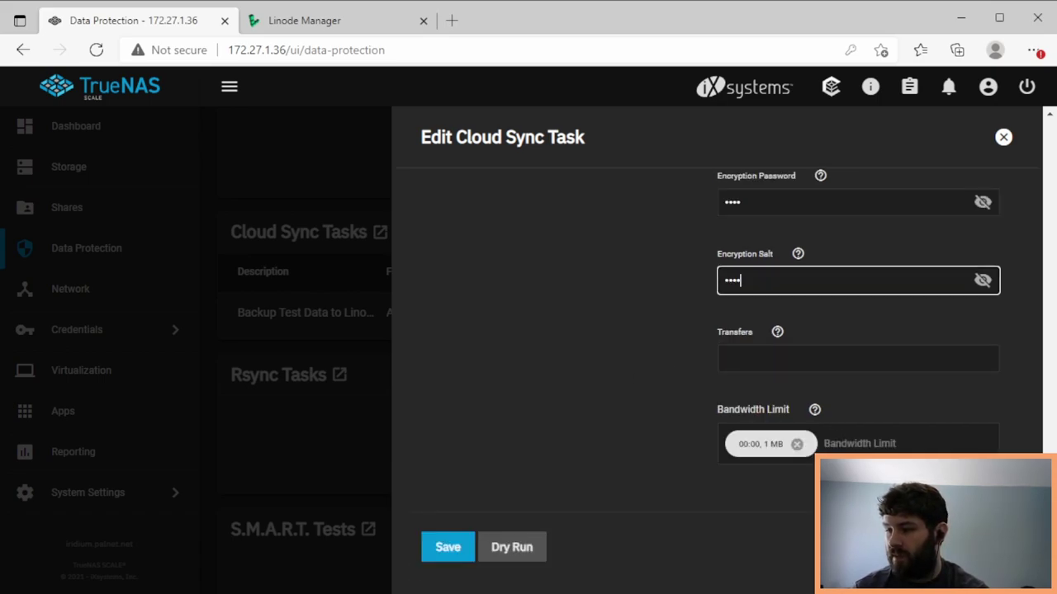
- Save the task and run it immediately
{"action": "left_click", "coordinate": [460, 549]}
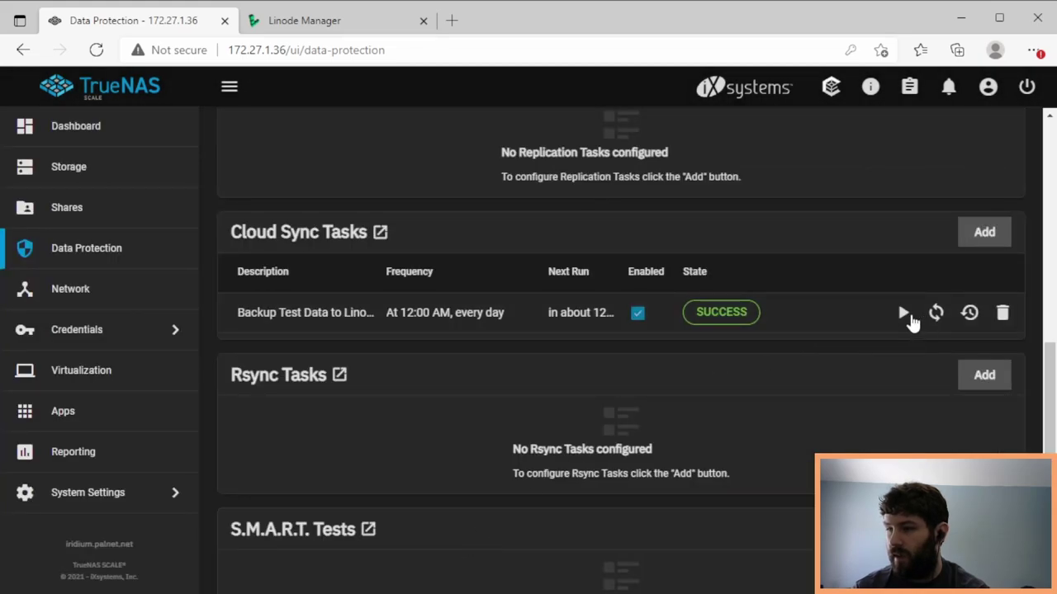
{"action": "left_click", "coordinate": [904, 316]}
{"action": "left_click", "coordinate": [588, 370]}
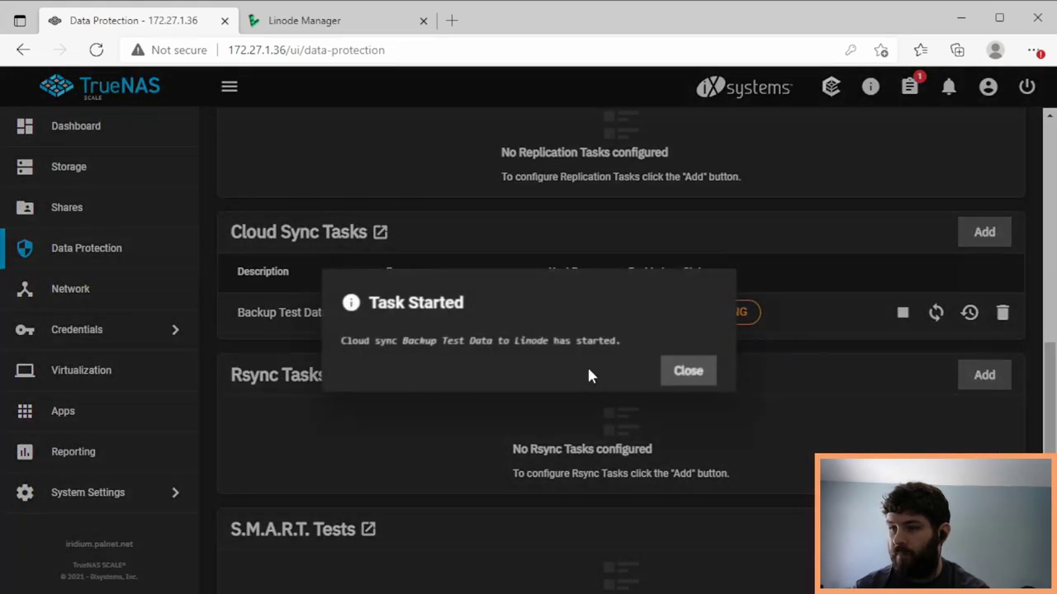
{"action": "left_click", "coordinate": [687, 372]}
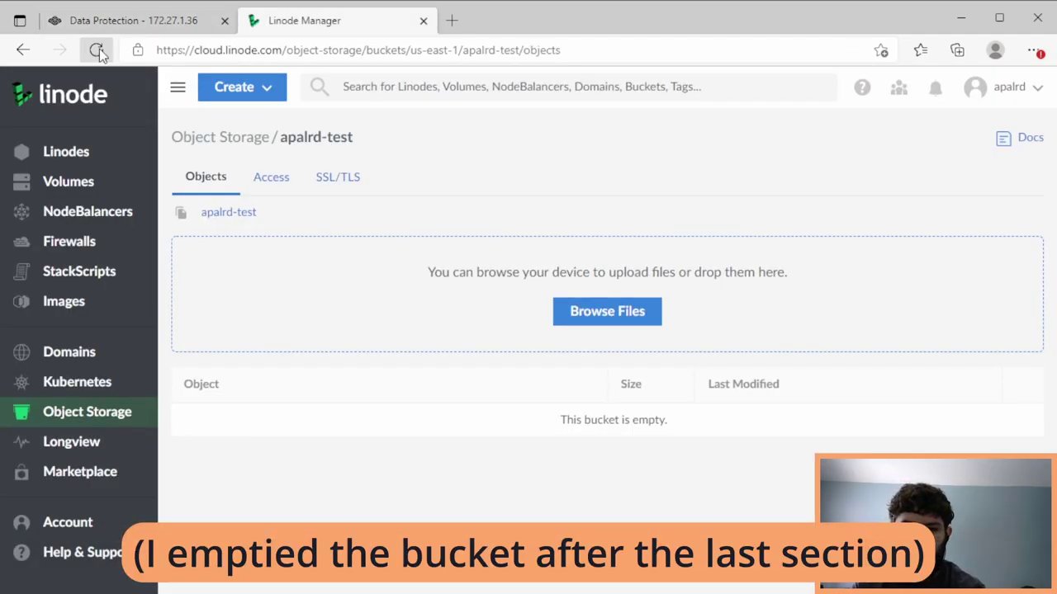
- Reload the bucket, download the encrypted 61-byte file, and open the encrypted-name folder
{"action": "left_click", "coordinate": [96, 50]}
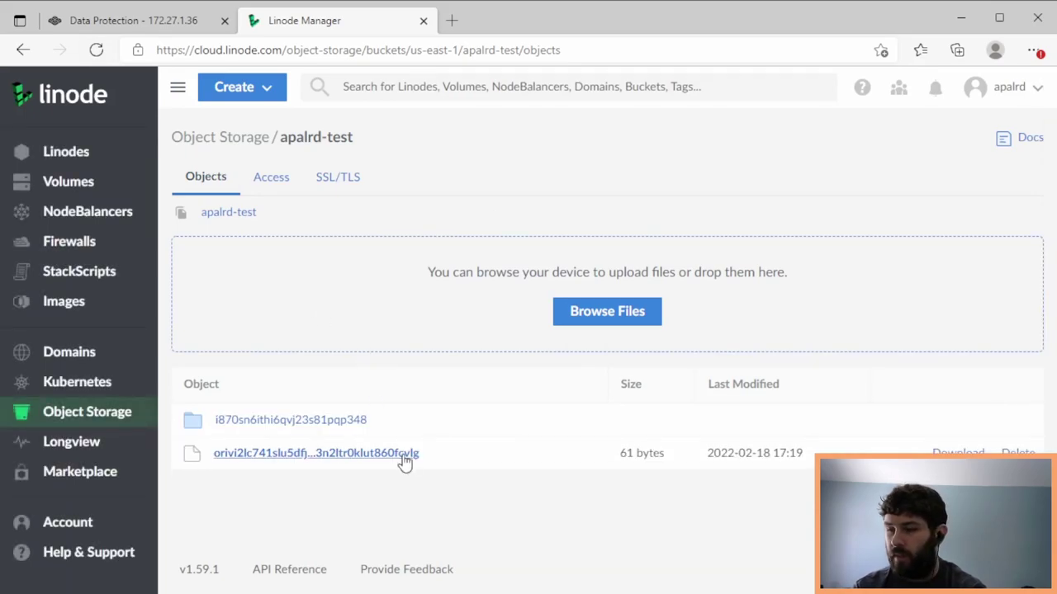
{"action": "left_click", "coordinate": [958, 452]}
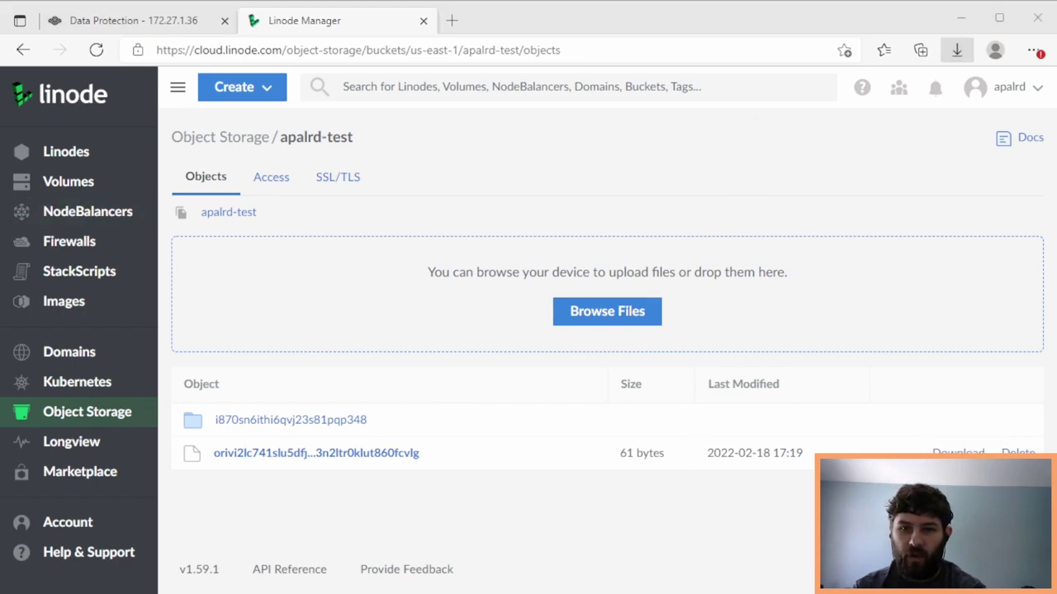
{"action": "left_click", "coordinate": [330, 406]}
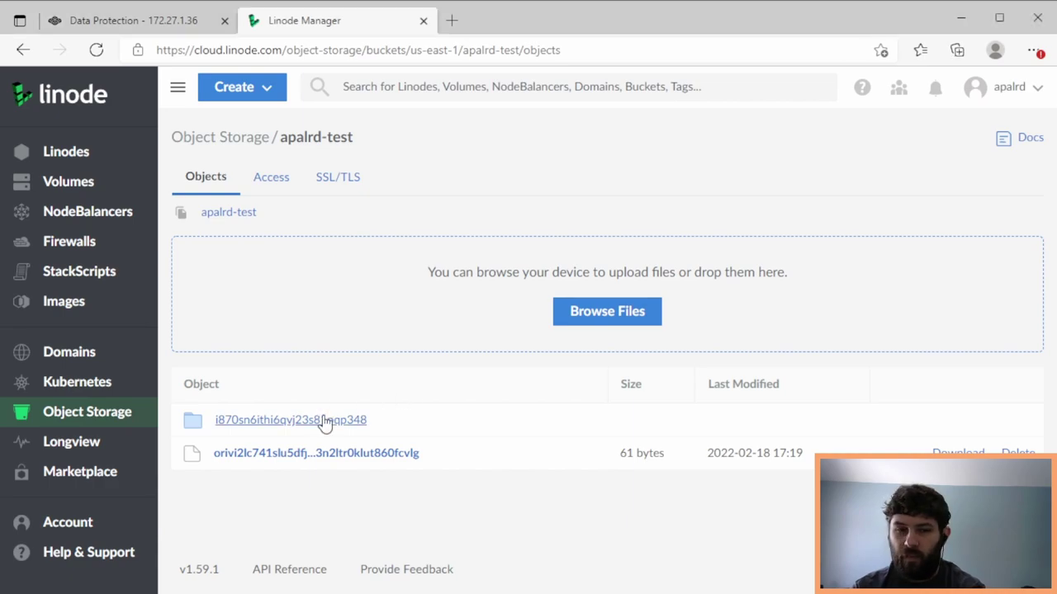
{"action": "left_click", "coordinate": [322, 423]}
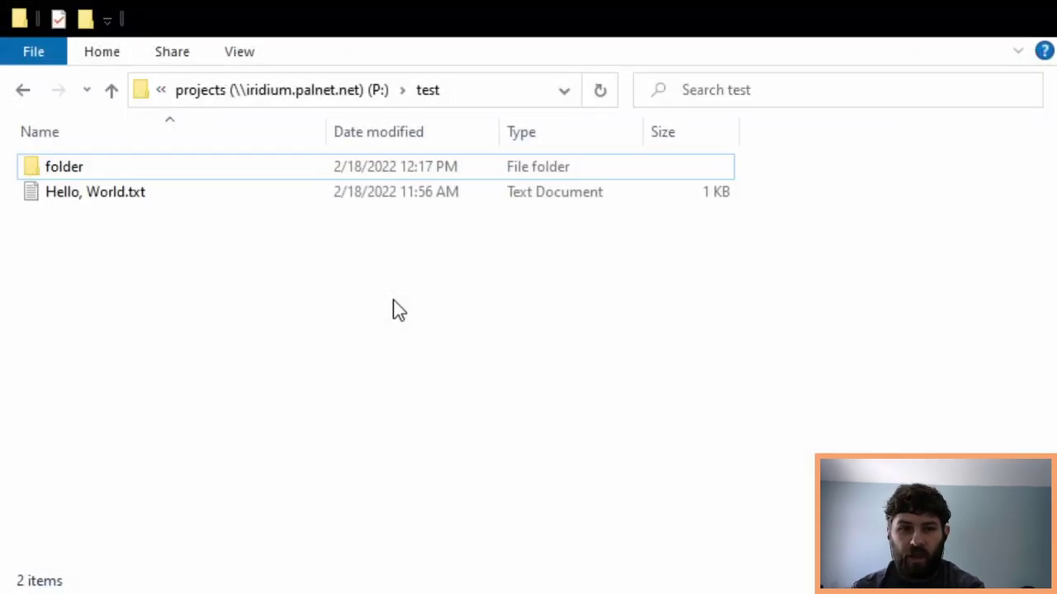
- Select both items in the test folder with Ctrl+A and delete them
{"action": "left_click_drag", "start_coordinate": [289, 192], "coordinate": [263, 173]}
{"action": "key", "text": "ctrl+a"}
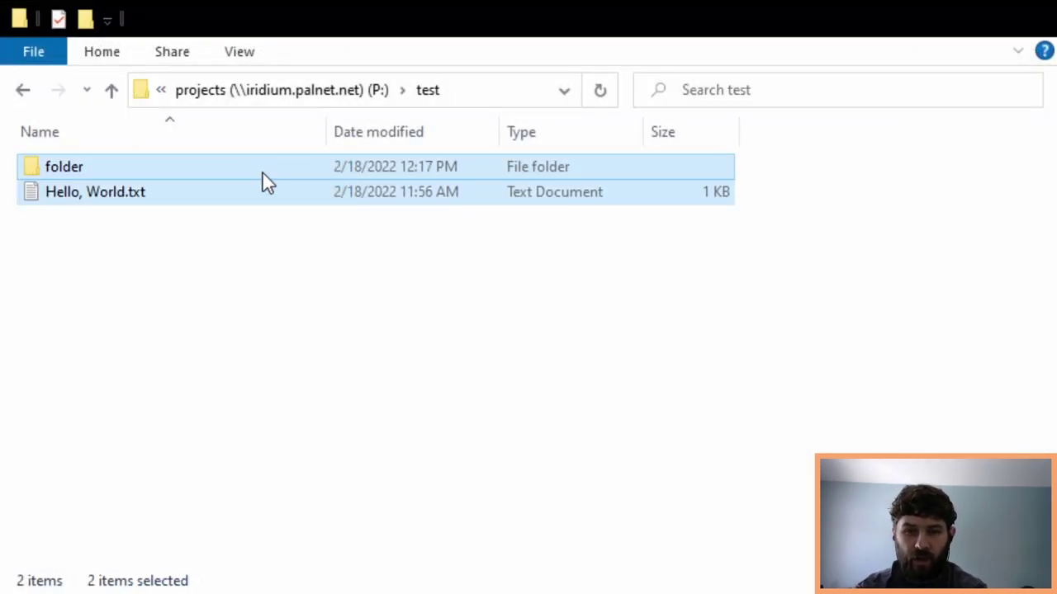
{"action": "key", "text": "Delete"}
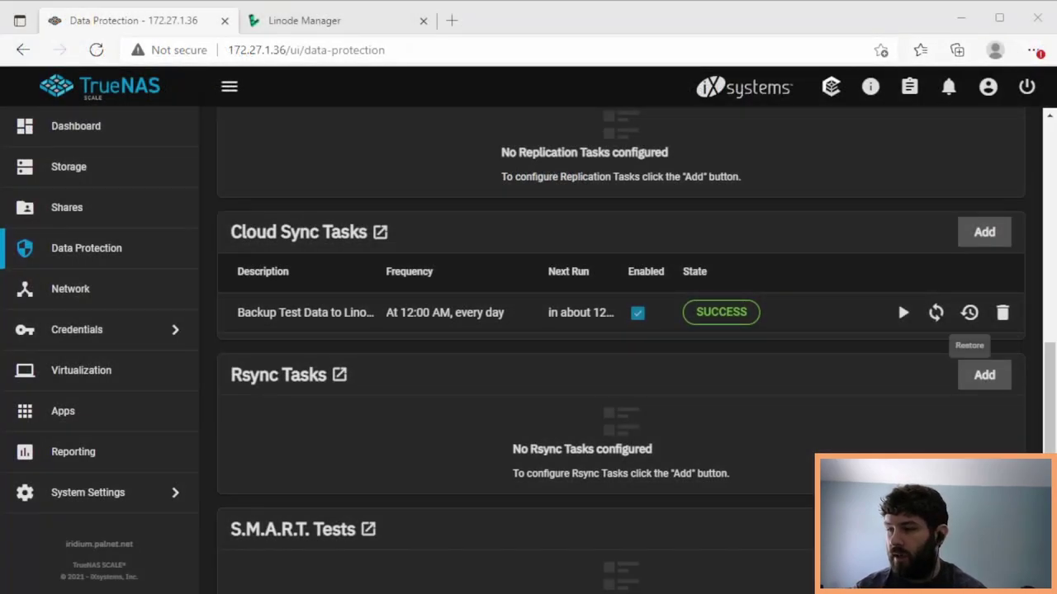
- Start a restore task named 'Restore' targeting /mnt/data/projects/test
{"action": "left_click", "coordinate": [969, 312]}
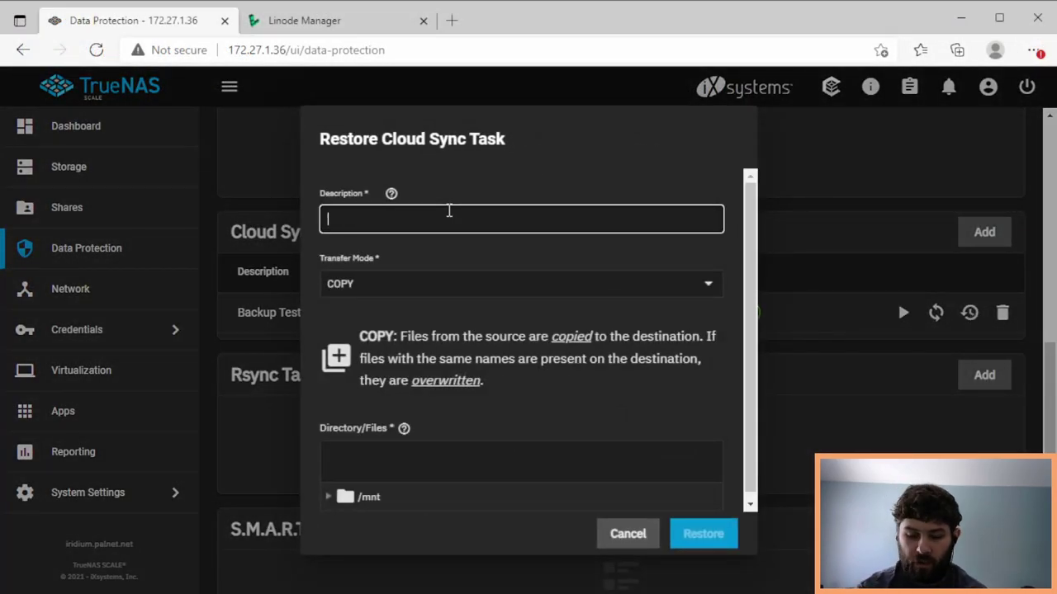
{"action": "type", "text": "Restore"}
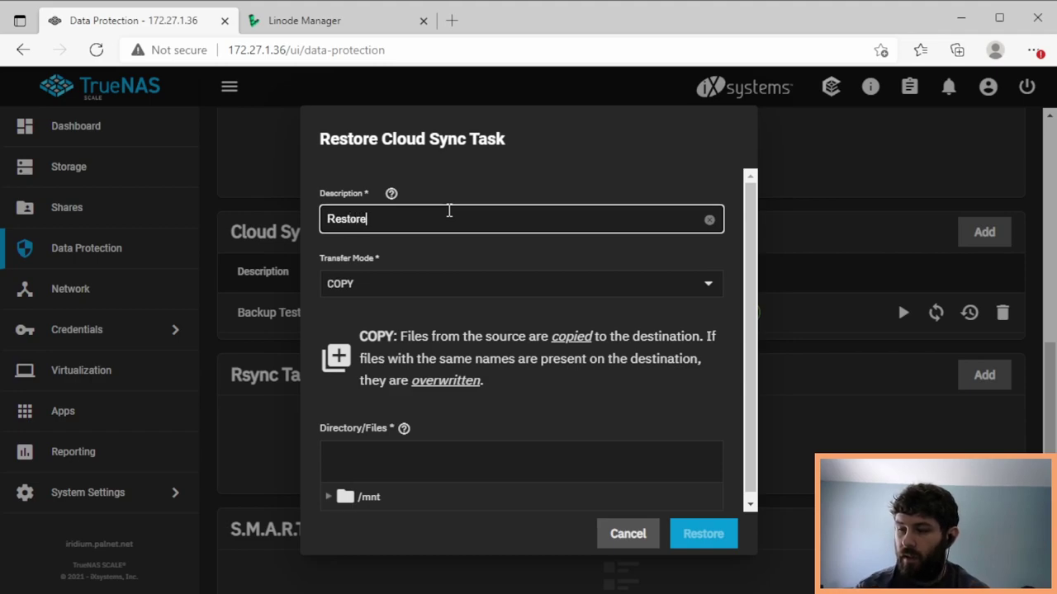
{"action": "left_click", "coordinate": [328, 497]}
{"action": "scroll", "coordinate": [715, 367], "scroll_direction": "down", "scroll_amount": 1}
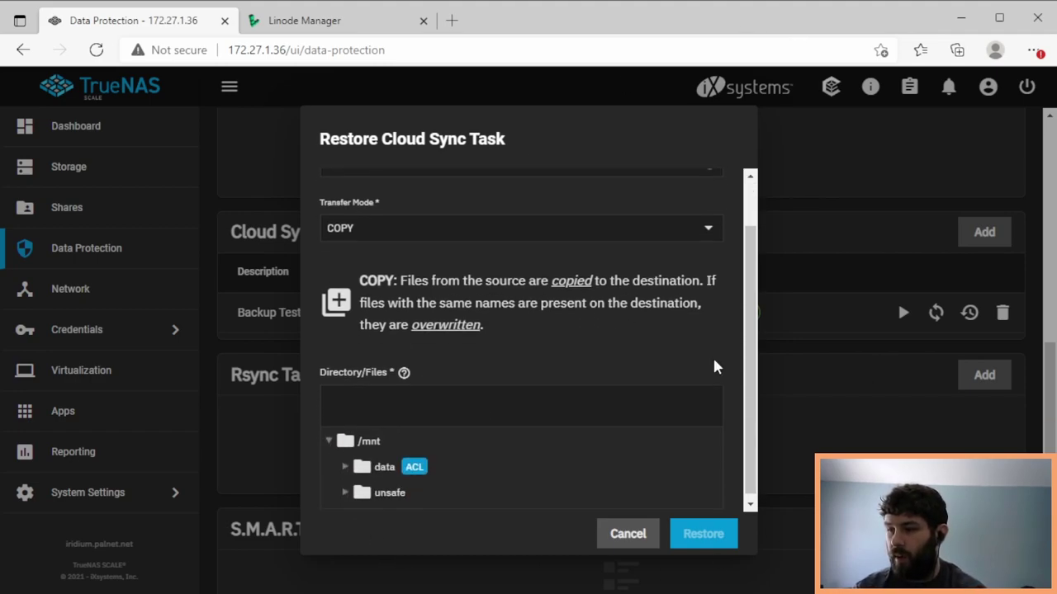
{"action": "left_click", "coordinate": [345, 466]}
{"action": "scroll", "coordinate": [496, 427], "scroll_direction": "down", "scroll_amount": 3}
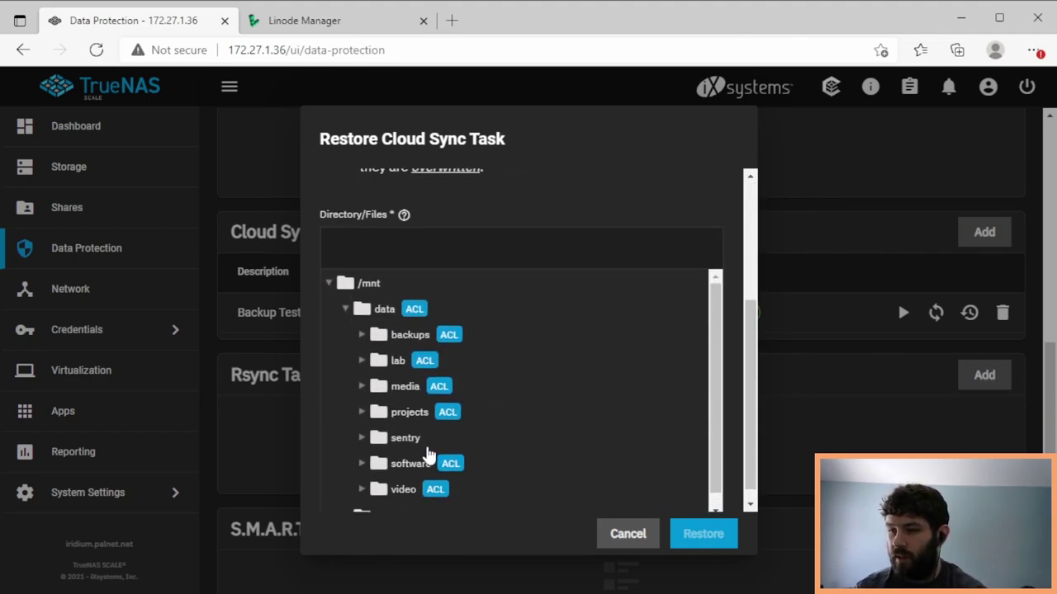
{"action": "left_click", "coordinate": [373, 413]}
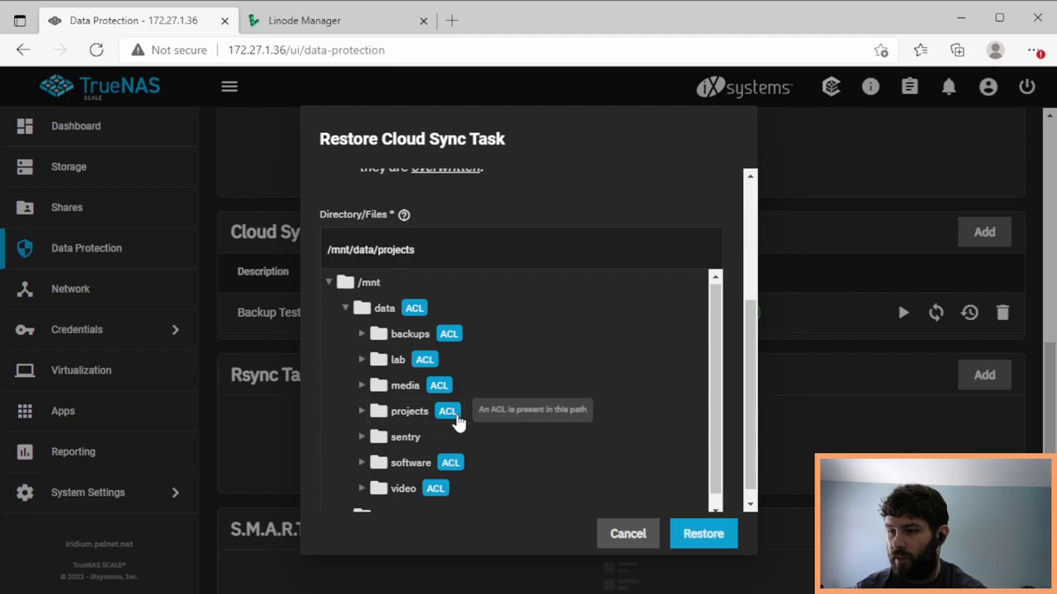
{"action": "left_click", "coordinate": [363, 412]}
{"action": "scroll", "coordinate": [413, 446], "scroll_direction": "down", "scroll_amount": 2}
{"action": "left_click", "coordinate": [411, 477]}
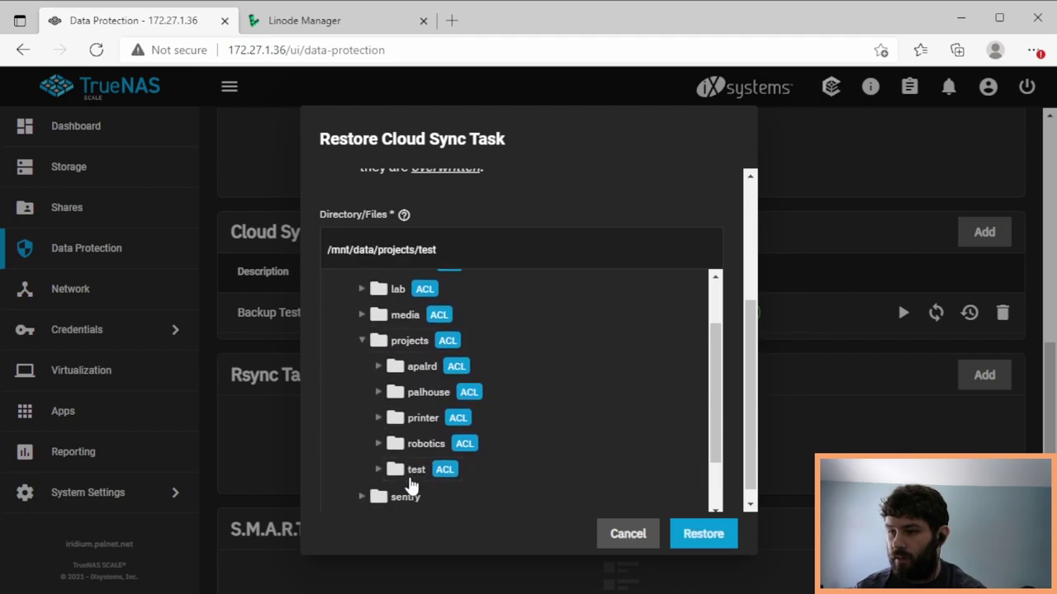
- Create the Restore task and run it immediately
{"action": "scroll", "coordinate": [710, 510], "scroll_direction": "down", "scroll_amount": 1}
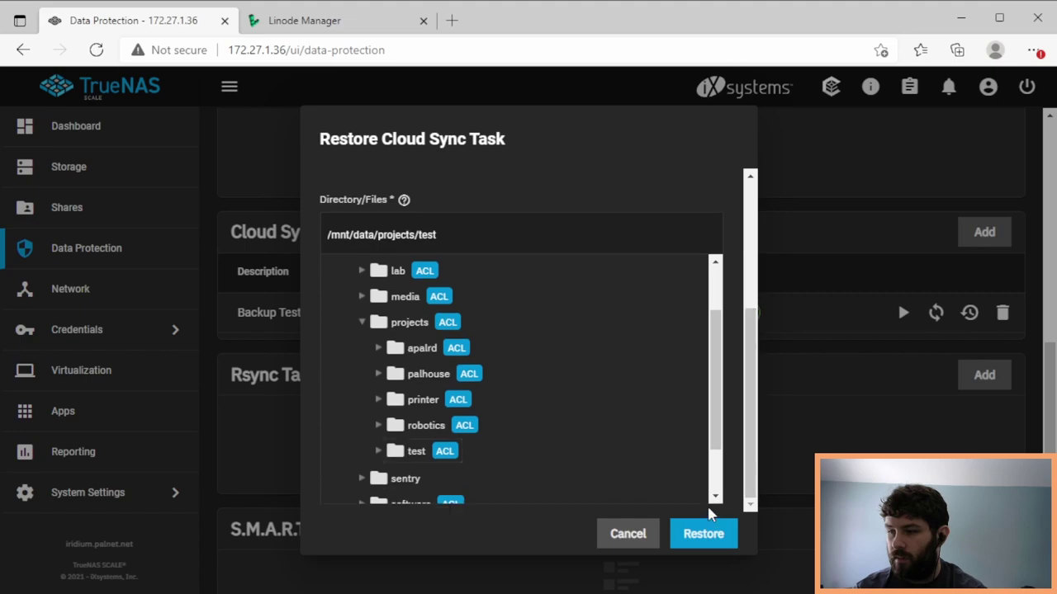
{"action": "left_click", "coordinate": [703, 533]}
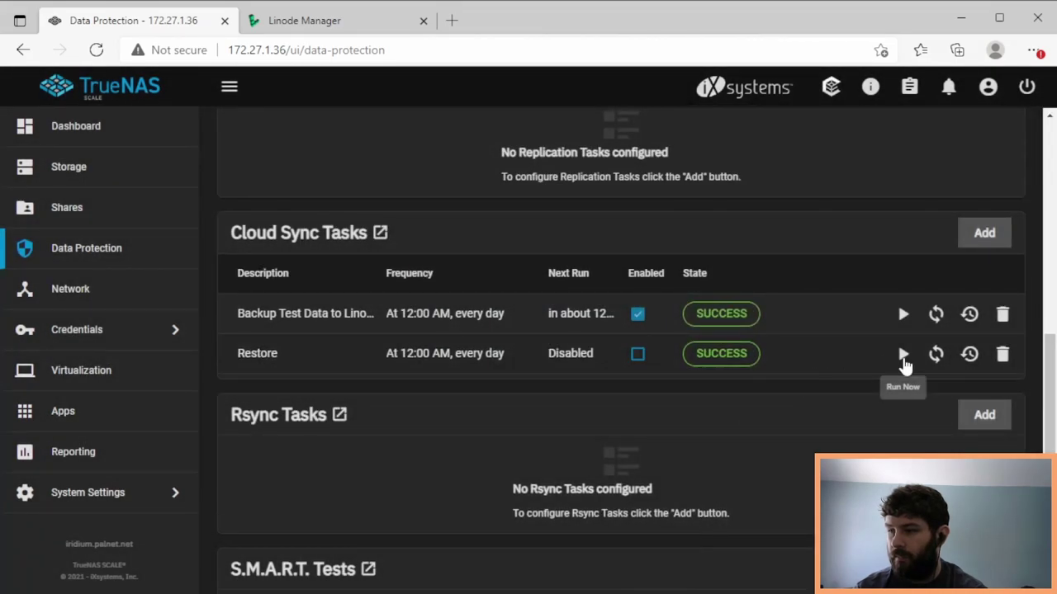
{"action": "left_click", "coordinate": [903, 355]}
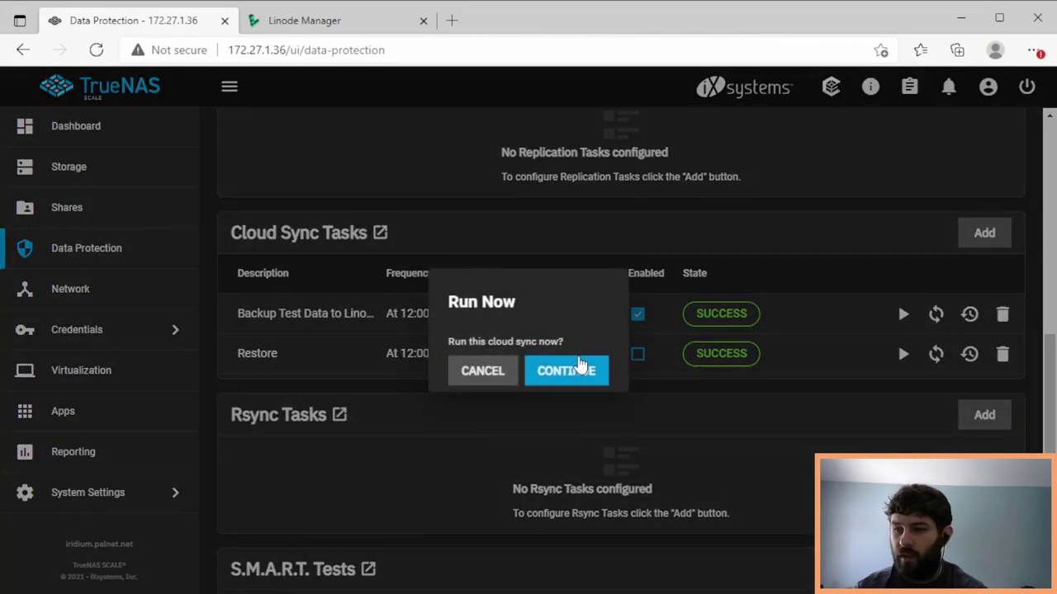
{"action": "left_click", "coordinate": [581, 368]}
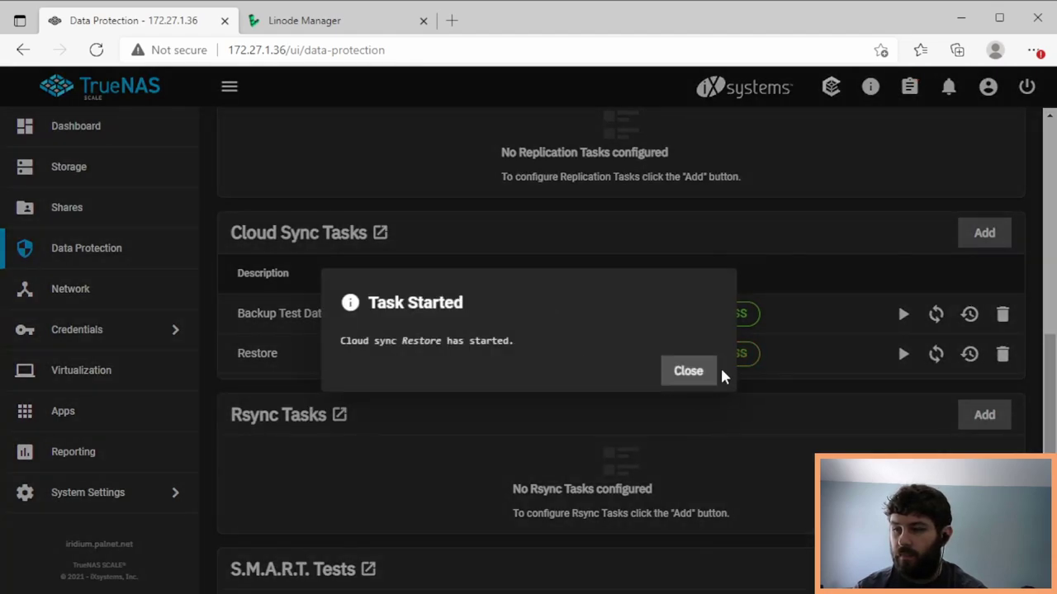
{"action": "left_click", "coordinate": [709, 371]}
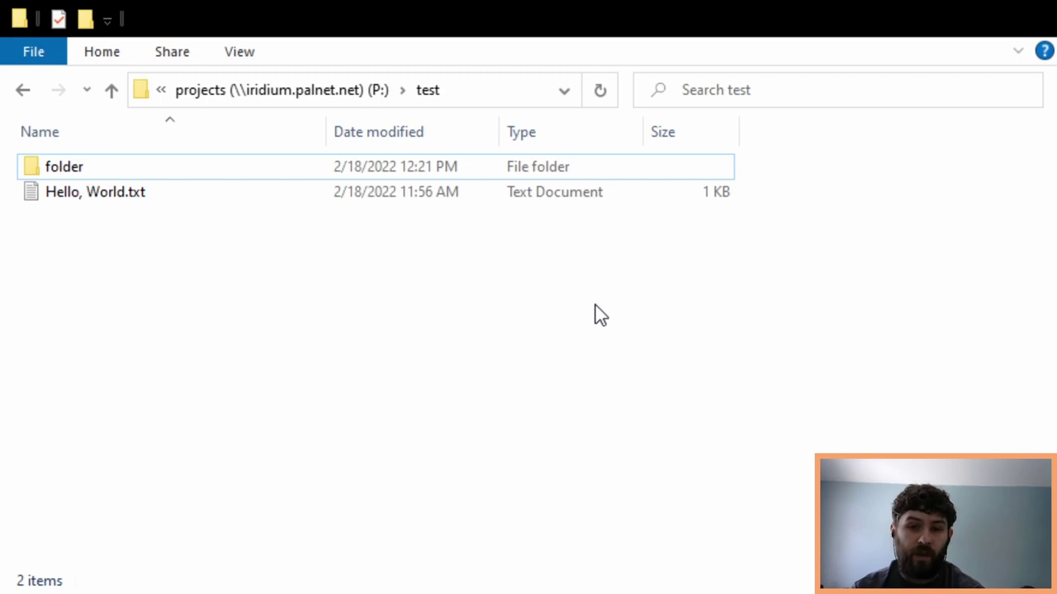
- Delete the folder and Hello, World.txt from the test folder, then return to TrueNAS
{"action": "left_click_drag", "start_coordinate": [624, 324], "coordinate": [434, 174]}
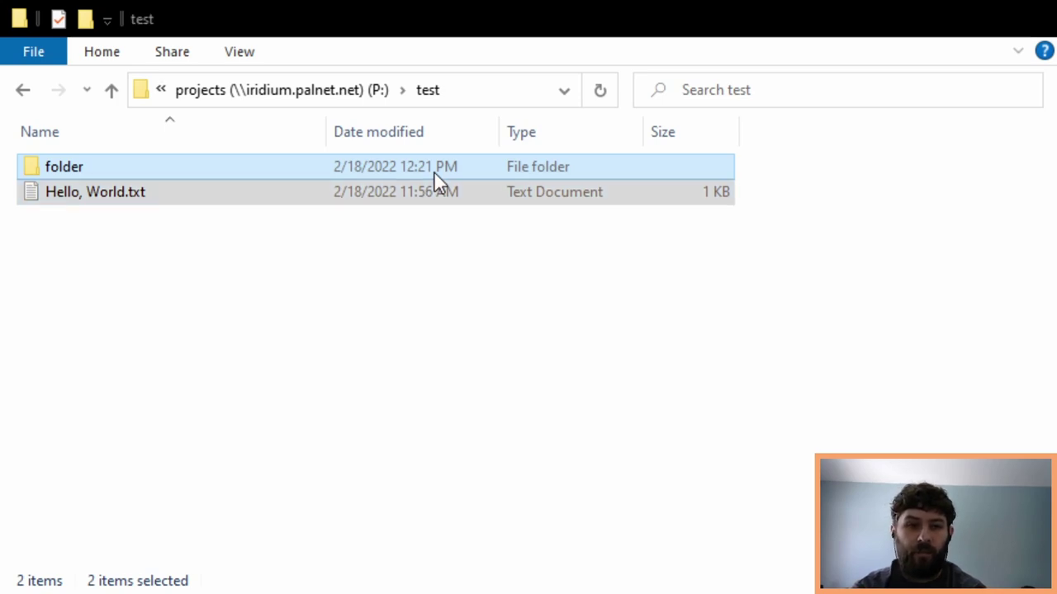
{"action": "key", "text": "Delete"}
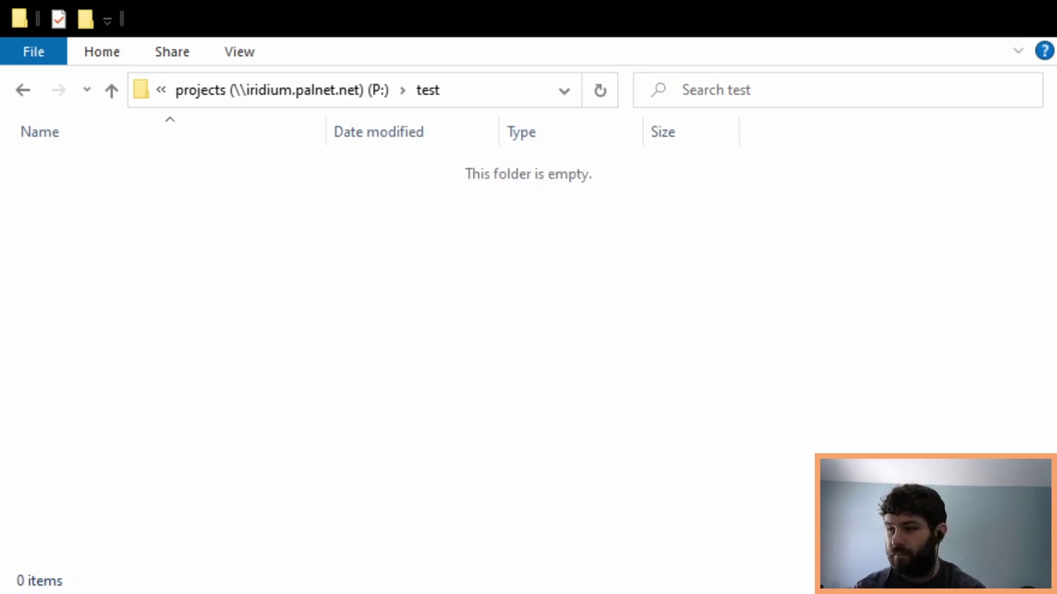
{"action": "key", "text": "alt+Tab"}
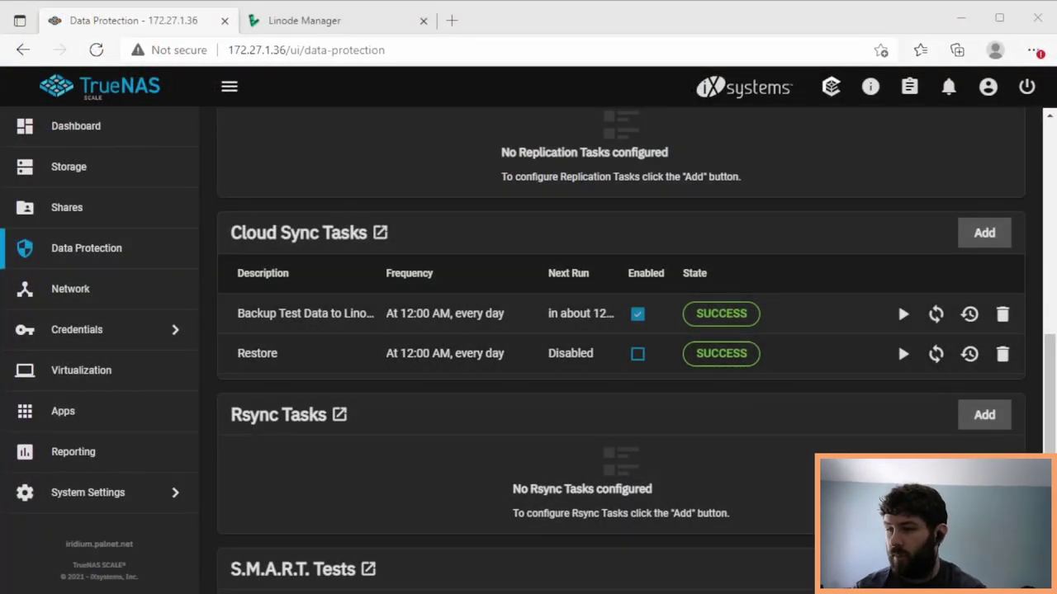
- Delete the old Restore cloud sync task
{"action": "left_click", "coordinate": [1002, 353]}
{"action": "left_click", "coordinate": [458, 372]}
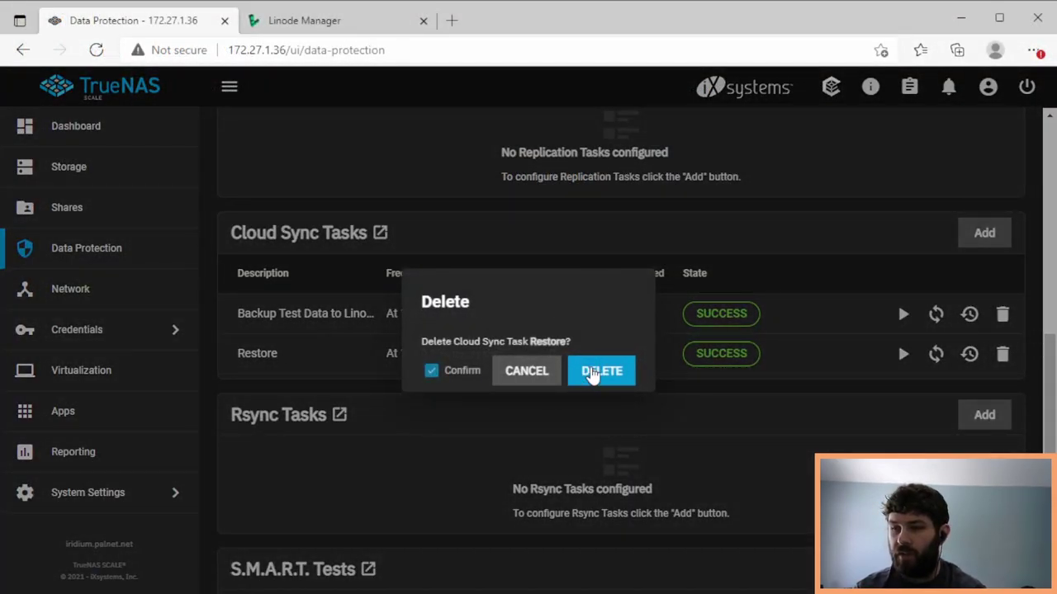
{"action": "left_click", "coordinate": [591, 373]}
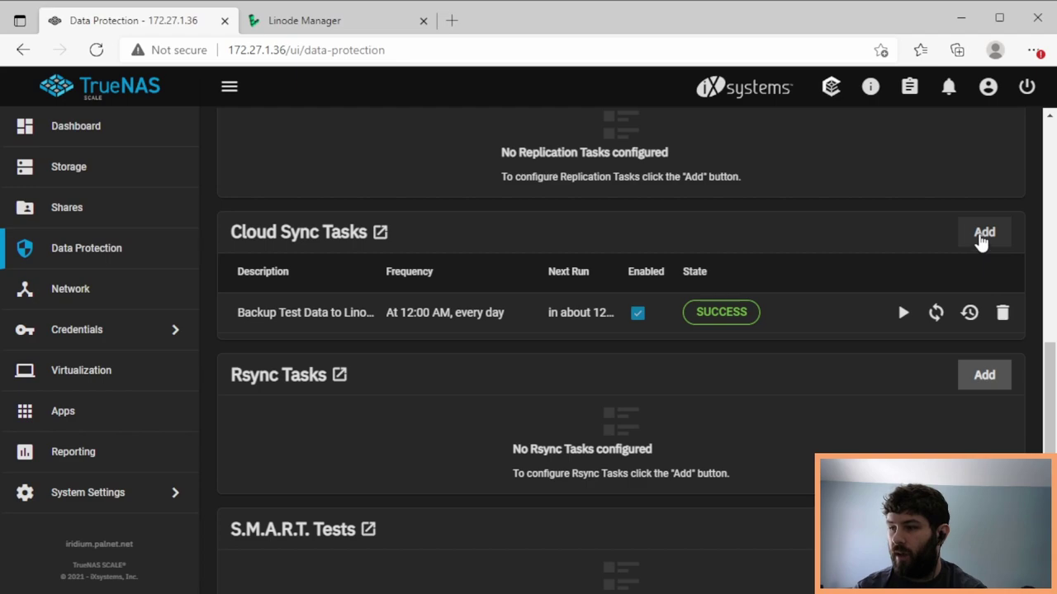
- Add a new task 'Restore' using Linode (S3), PULL from the test bucket in COPY mode
{"action": "left_click", "coordinate": [983, 234]}
{"action": "left_click", "coordinate": [678, 272]}
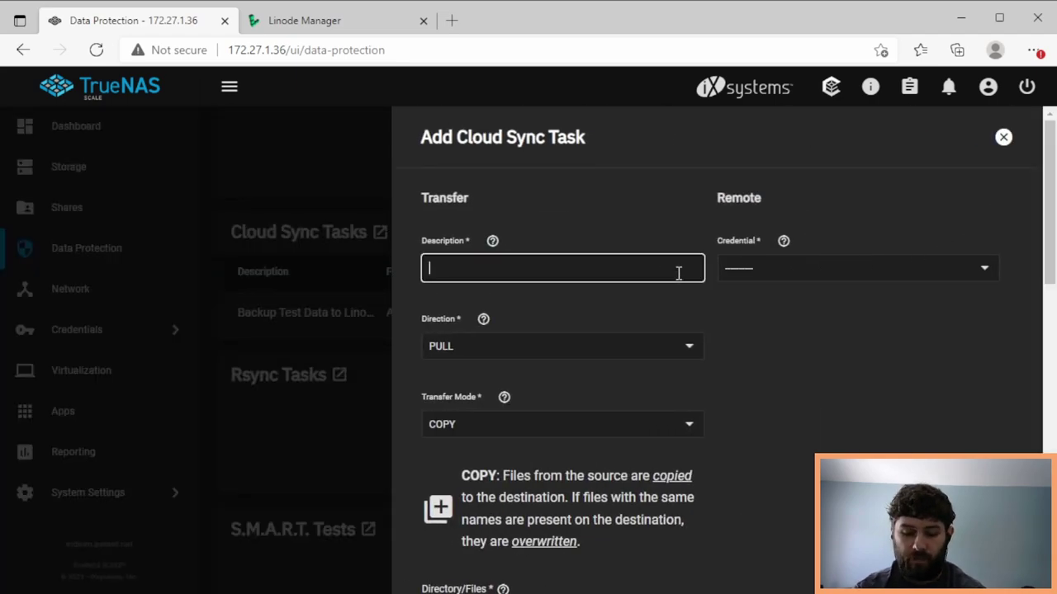
{"action": "type", "text": "Restore"}
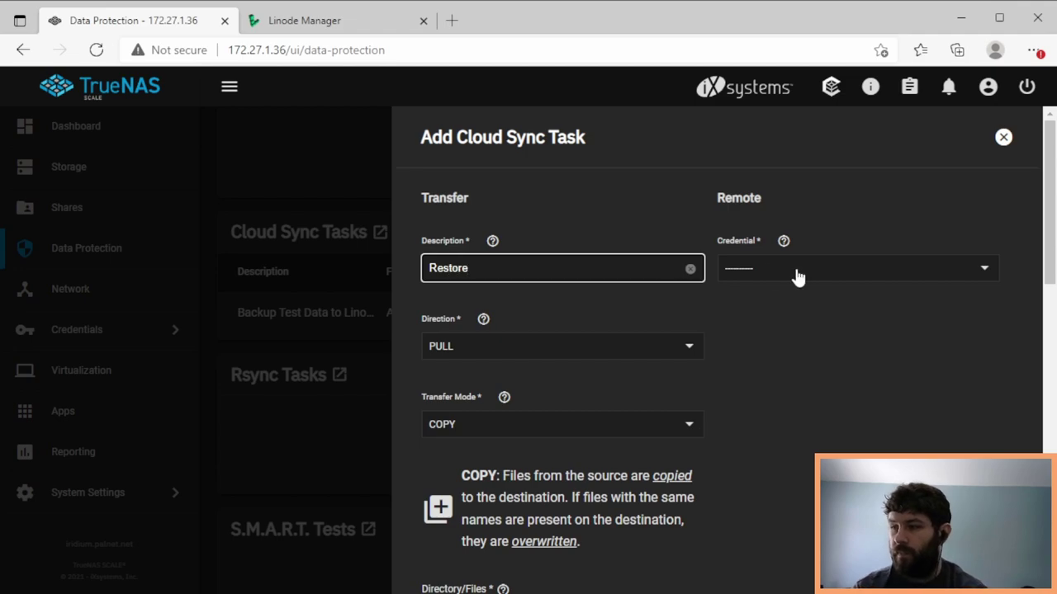
{"action": "left_click", "coordinate": [797, 276]}
{"action": "left_click", "coordinate": [798, 302]}
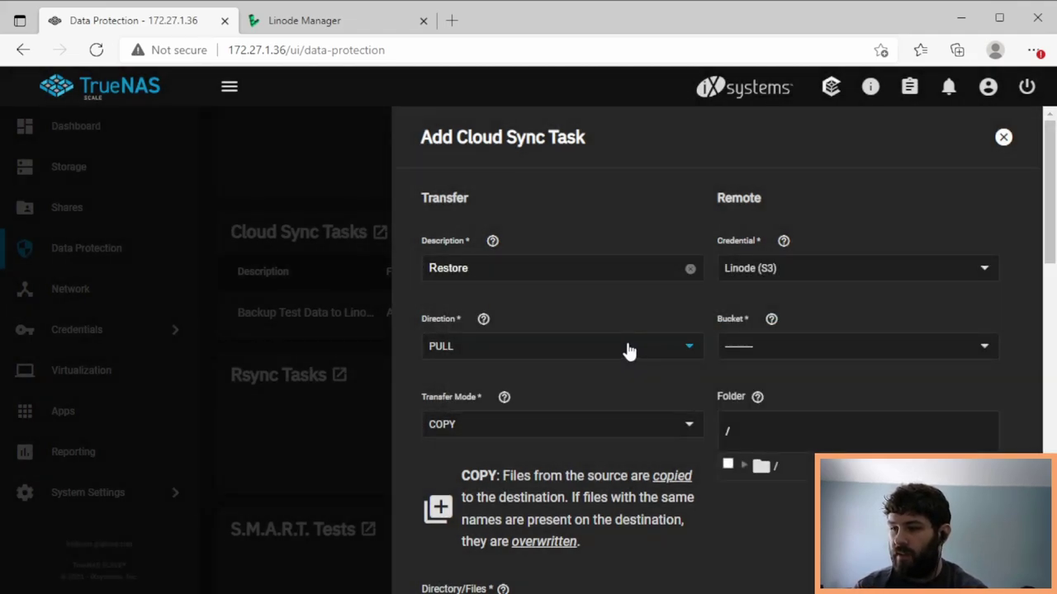
{"action": "left_click", "coordinate": [628, 353]}
{"action": "left_click", "coordinate": [624, 354]}
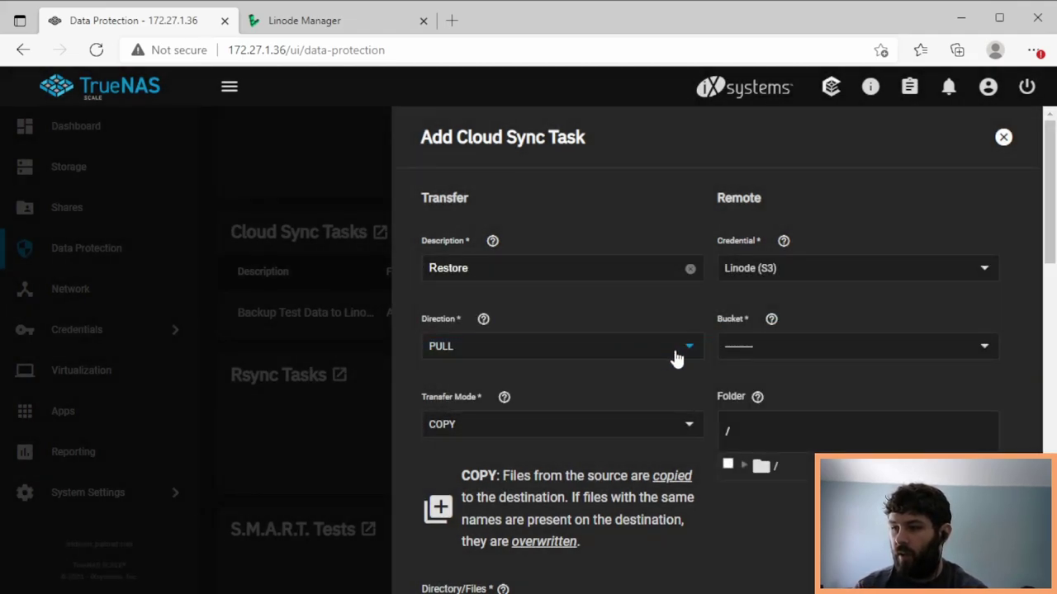
{"action": "left_click", "coordinate": [749, 355]}
{"action": "left_click", "coordinate": [764, 376]}
{"action": "left_click", "coordinate": [618, 429]}
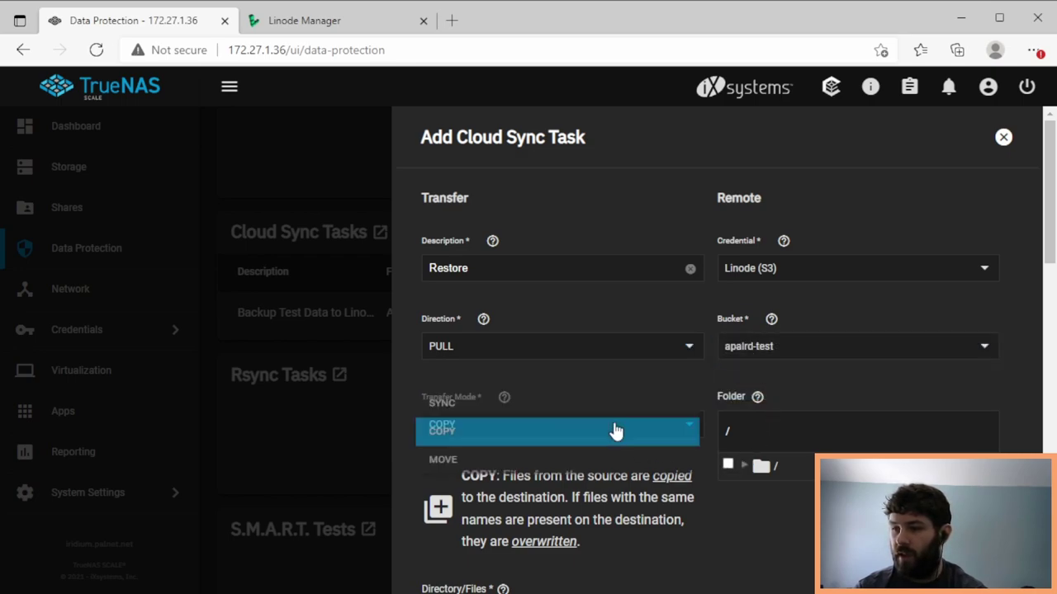
{"action": "left_click", "coordinate": [615, 431]}
- Choose /mnt/data/projects/test as the task's destination folder
{"action": "scroll", "coordinate": [766, 501], "scroll_direction": "down", "scroll_amount": 3}
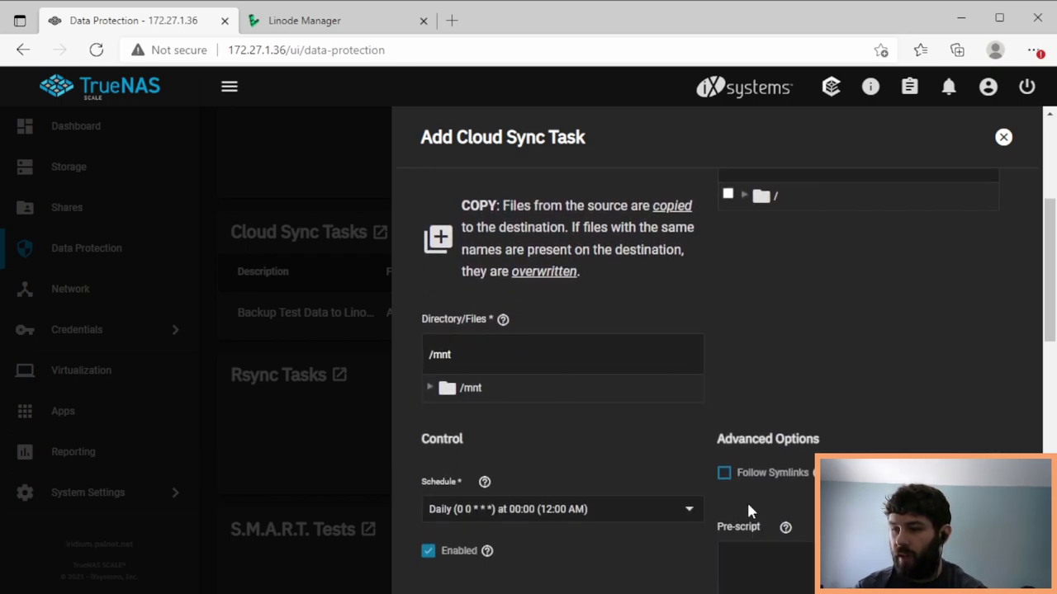
{"action": "left_click", "coordinate": [429, 292]}
{"action": "left_click", "coordinate": [446, 318]}
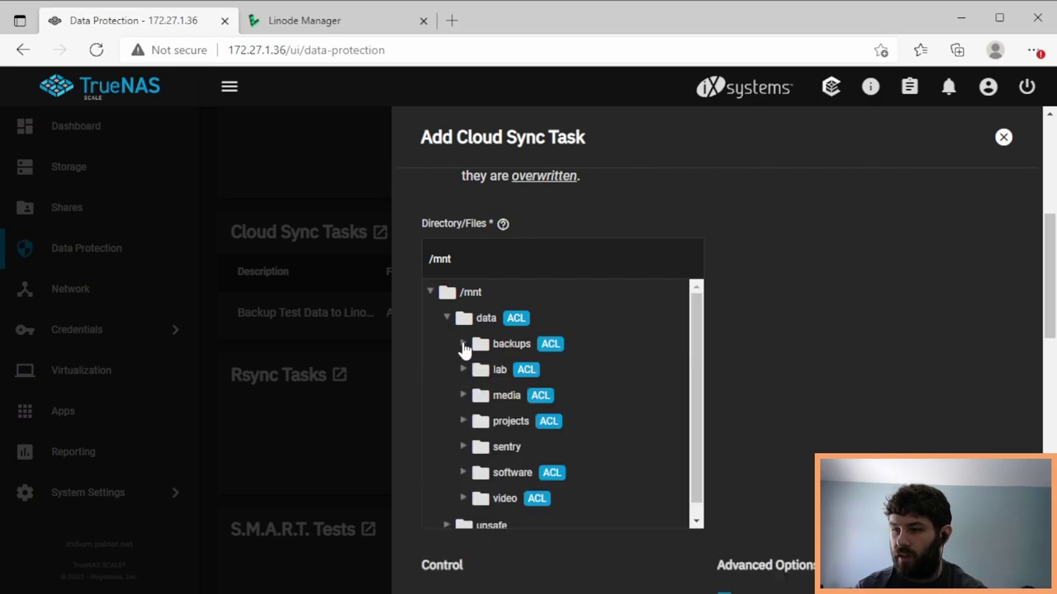
{"action": "left_click", "coordinate": [463, 422]}
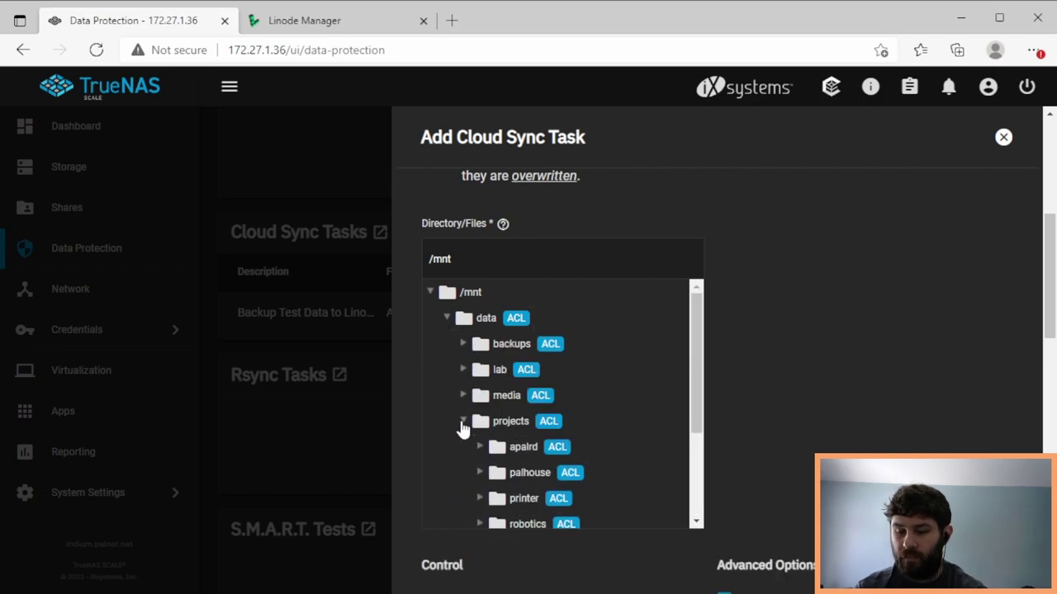
{"action": "scroll", "coordinate": [578, 495], "scroll_direction": "down", "scroll_amount": 2}
{"action": "left_click", "coordinate": [498, 477]}
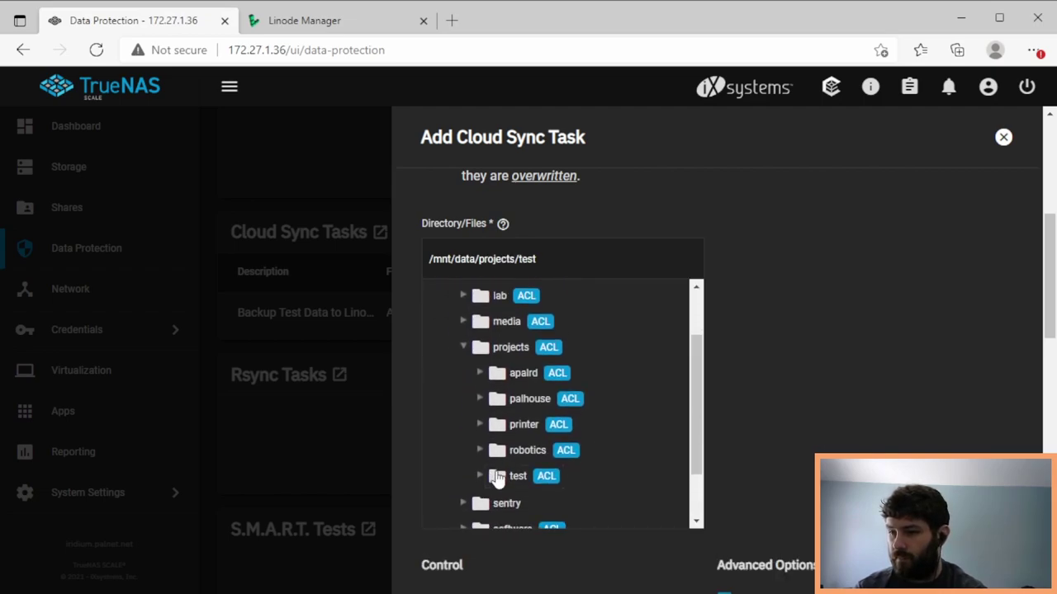
{"action": "left_click_drag", "start_coordinate": [1045, 276], "coordinate": [758, 470]}
- Enable remote encryption and enter the encryption password and salt
{"action": "left_click", "coordinate": [750, 468]}
{"action": "scroll", "coordinate": [750, 467], "scroll_direction": "down", "scroll_amount": 1}
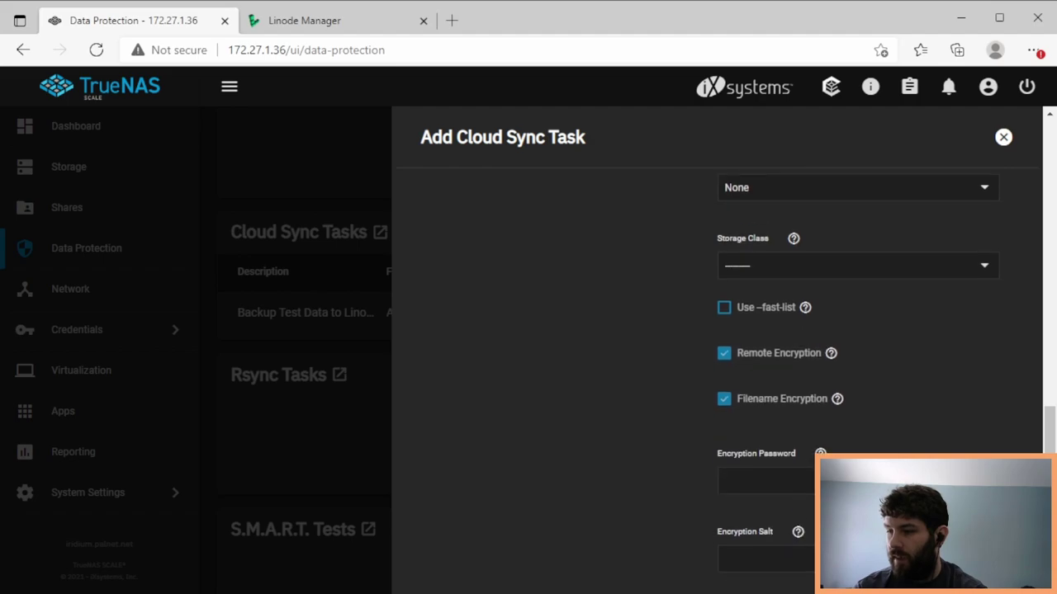
{"action": "scroll", "coordinate": [854, 444], "scroll_direction": "down", "scroll_amount": 1}
{"action": "left_click", "coordinate": [854, 444]}
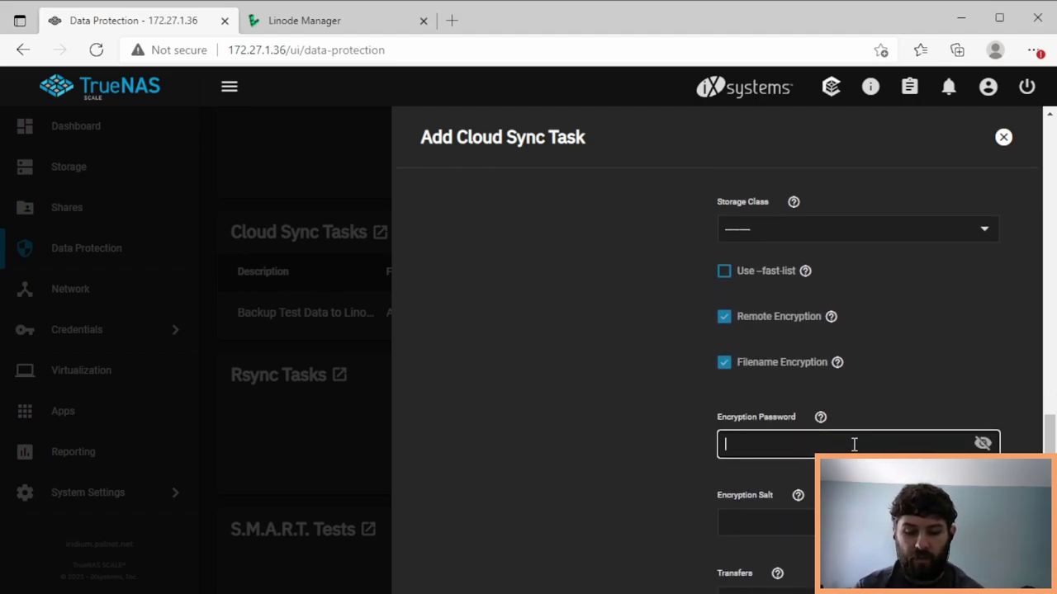
{"action": "type", "text": "••••"}
{"action": "left_click", "coordinate": [763, 522]}
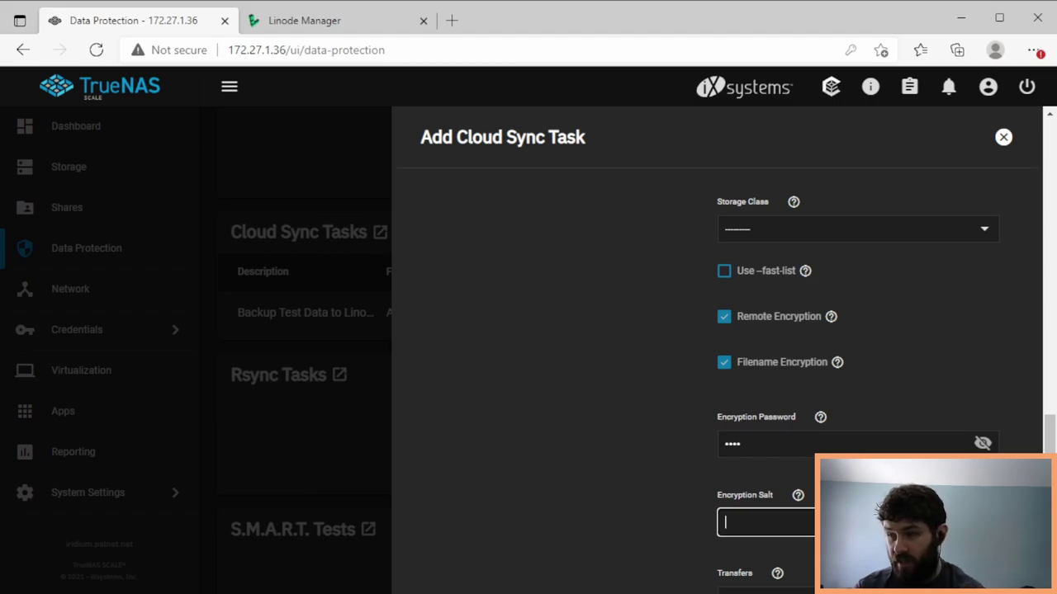
{"action": "type", "text": "••••"}
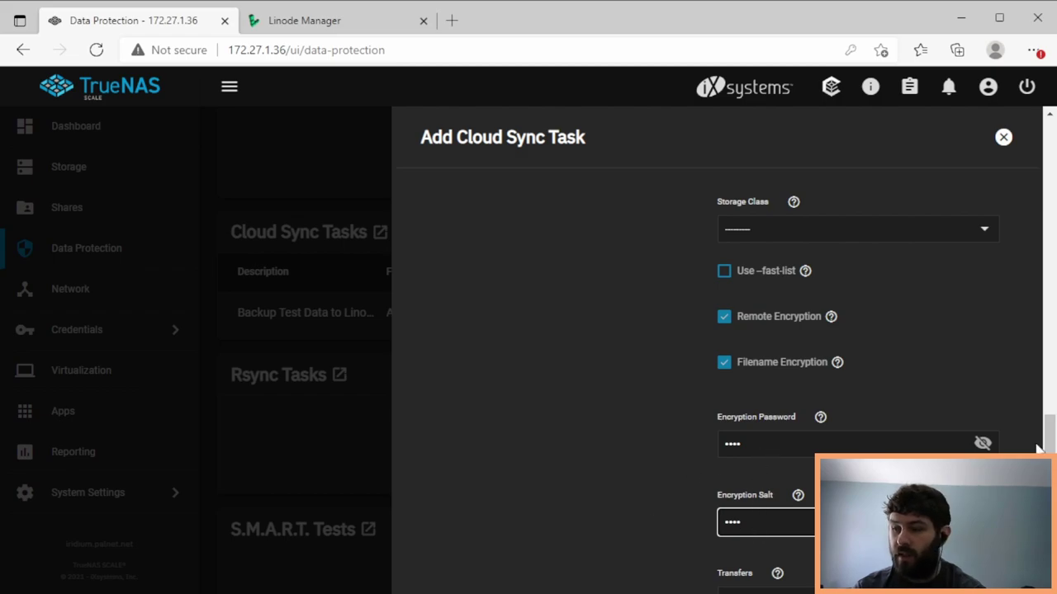
- Save the Restore task and run it immediately
{"action": "scroll", "coordinate": [1045, 437], "scroll_direction": "down", "scroll_amount": 3}
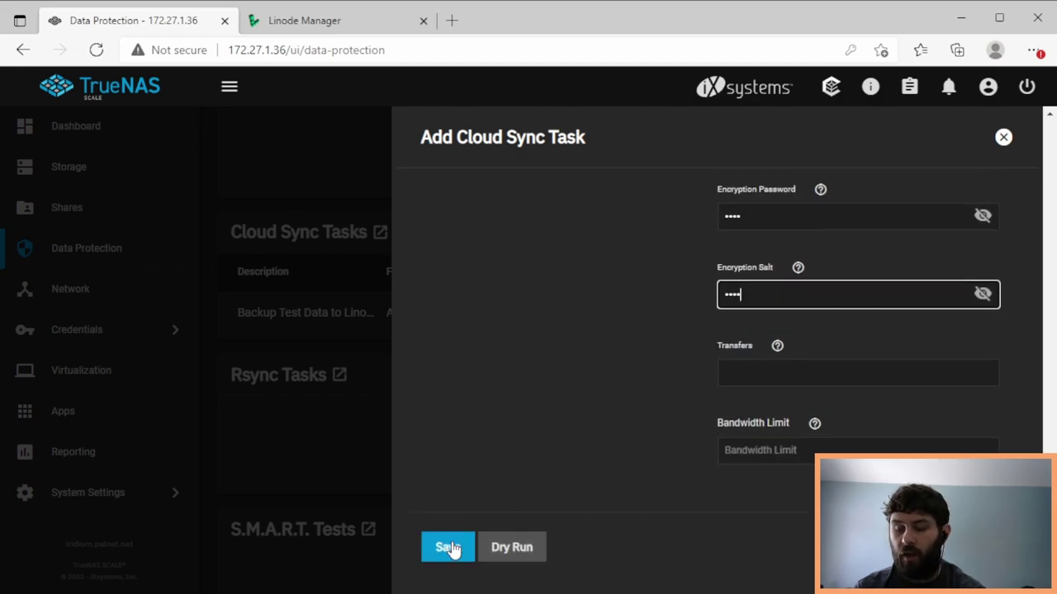
{"action": "left_click", "coordinate": [449, 549]}
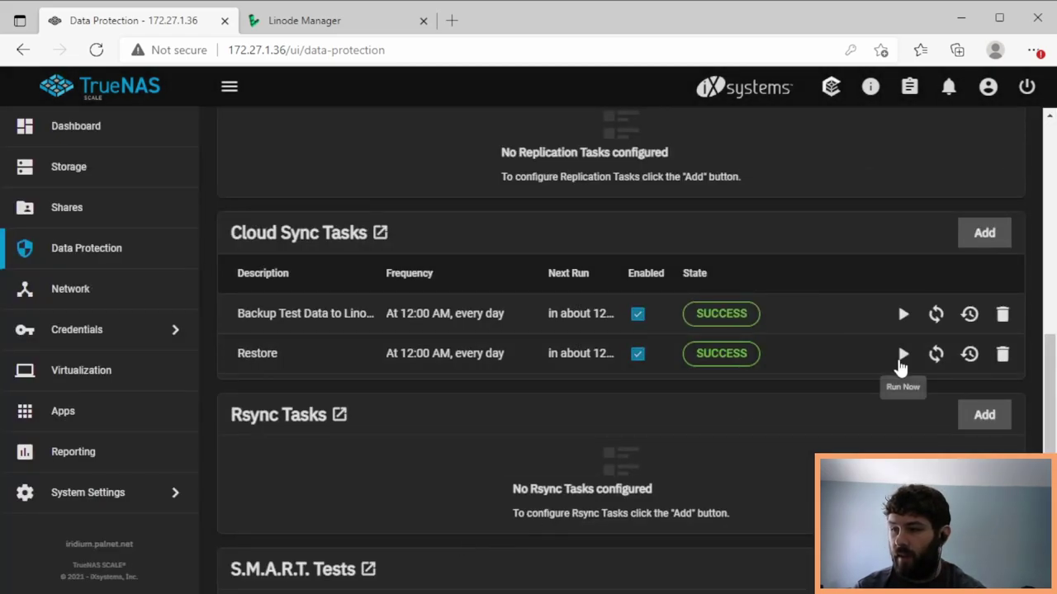
{"action": "left_click", "coordinate": [903, 354]}
{"action": "left_click", "coordinate": [540, 375]}
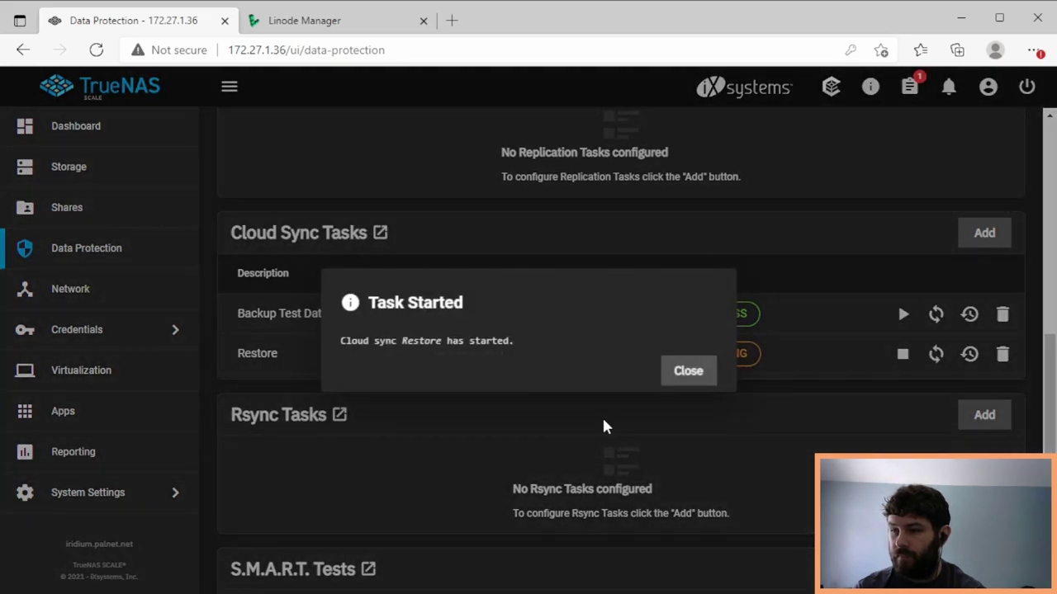
{"action": "left_click", "coordinate": [677, 380]}
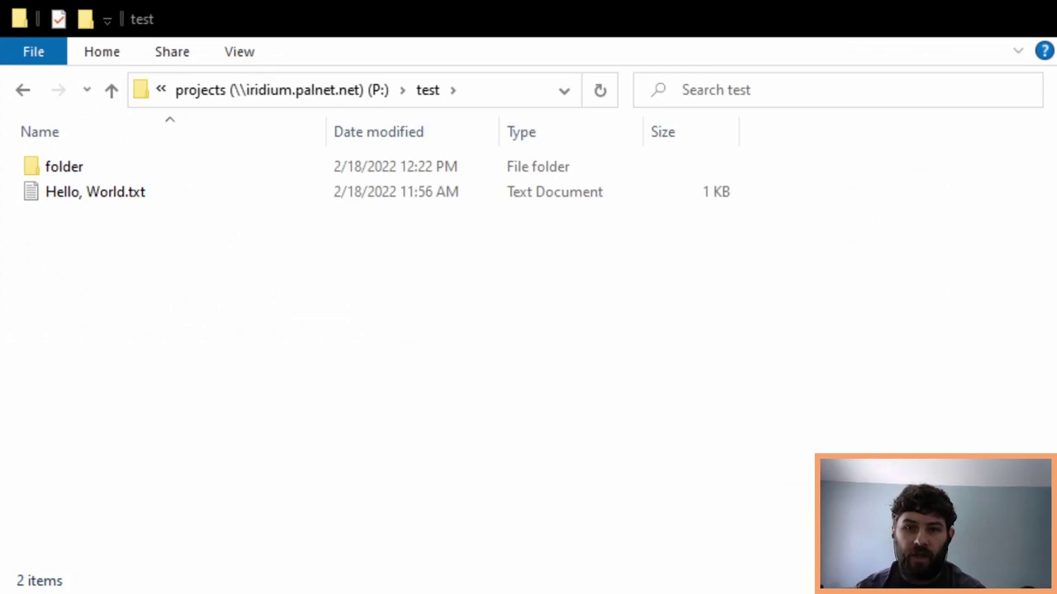
- Check the test folder in File Explorer for the restored folder and Hello, World.txt
{"action": "left_click", "coordinate": [670, 357]}
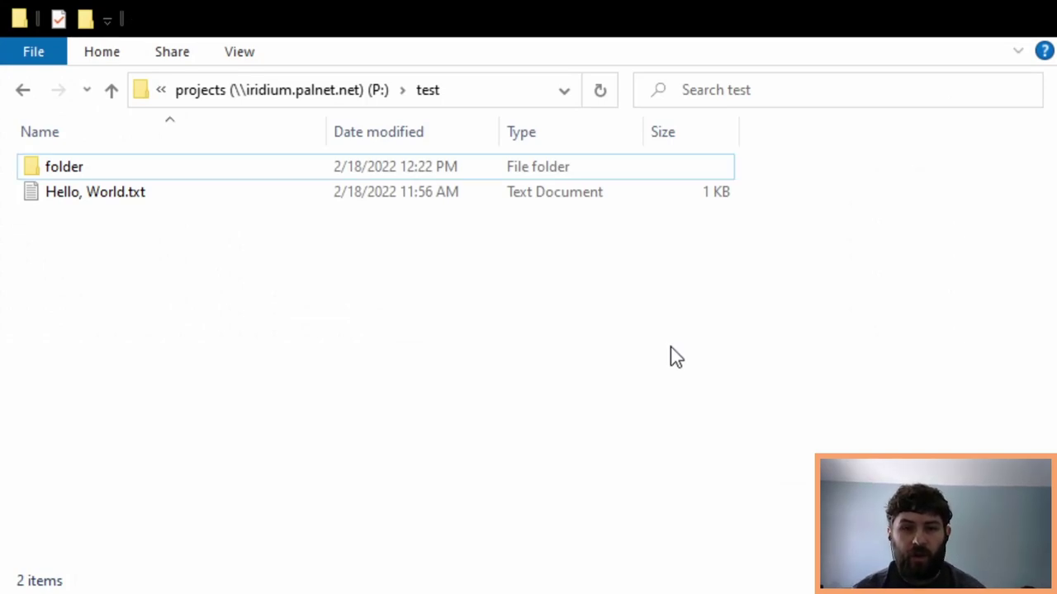